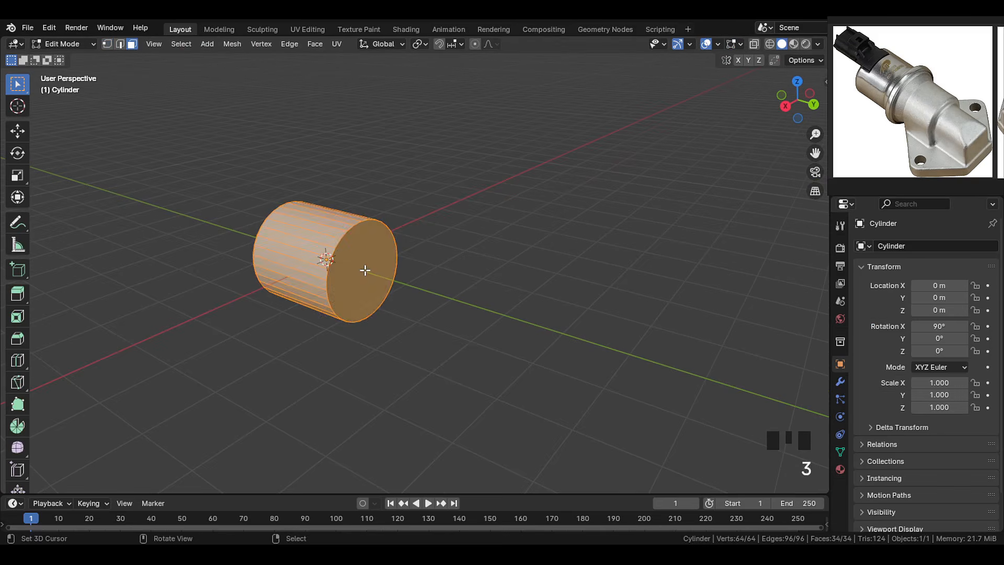
# Inset the cylinder's front end face by 0.1 m and move the inset face 0.3 m along Y
pyautogui.rightClick(371, 277)
pyautogui.write('i')
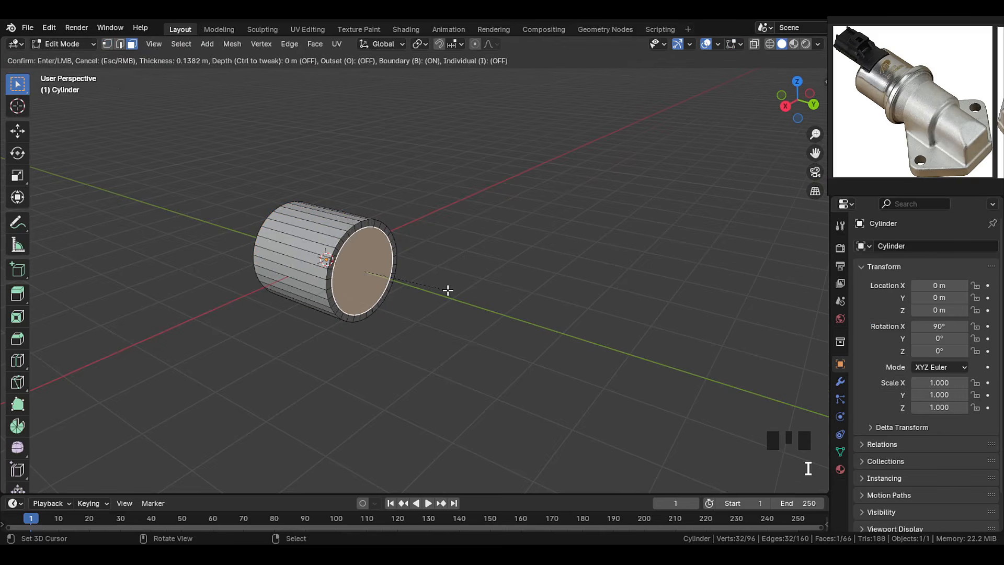
pyautogui.write('0.1')
pyautogui.press('Return')
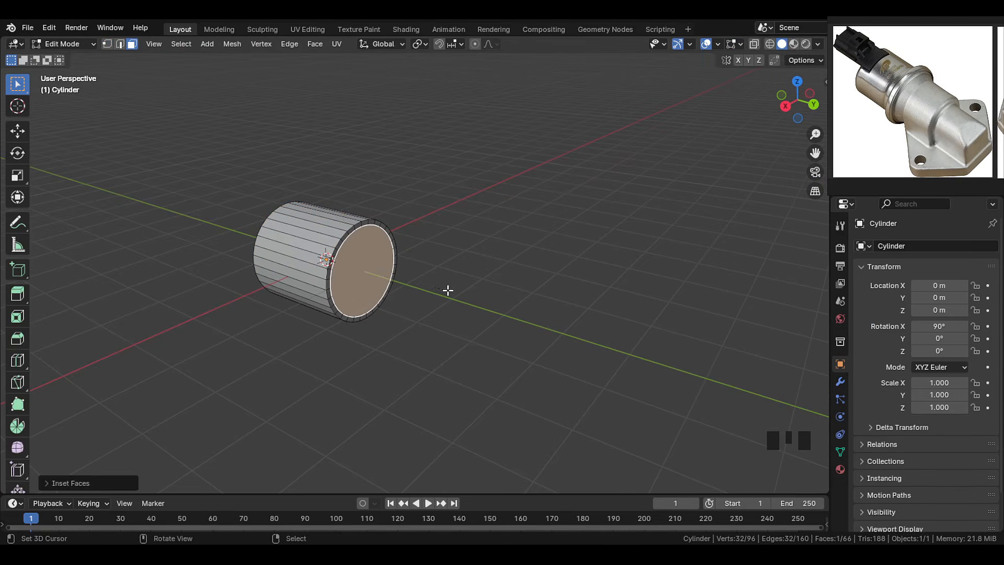
pyautogui.press('g')
pyautogui.write('y')
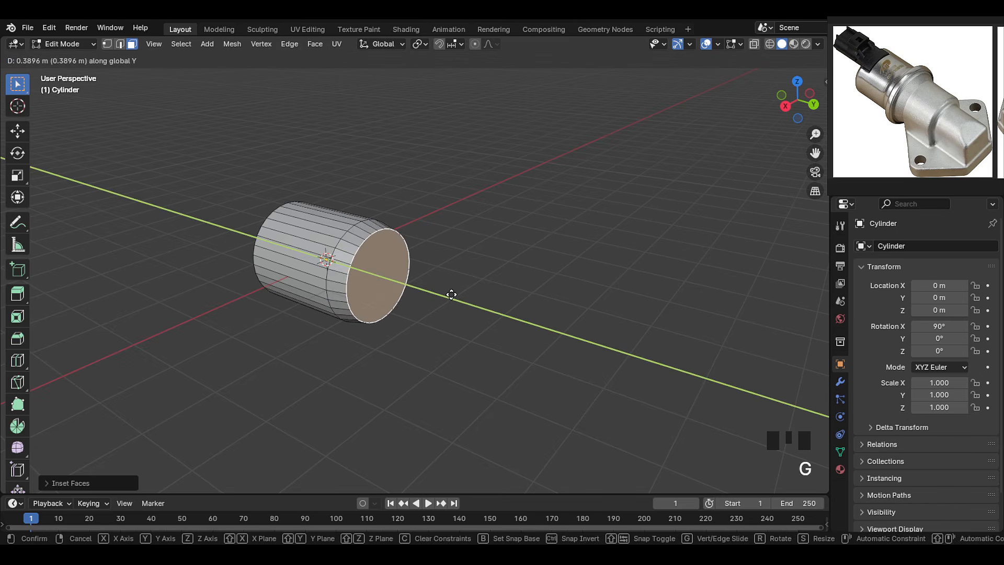
pyautogui.write('0.3')
pyautogui.press('Return')
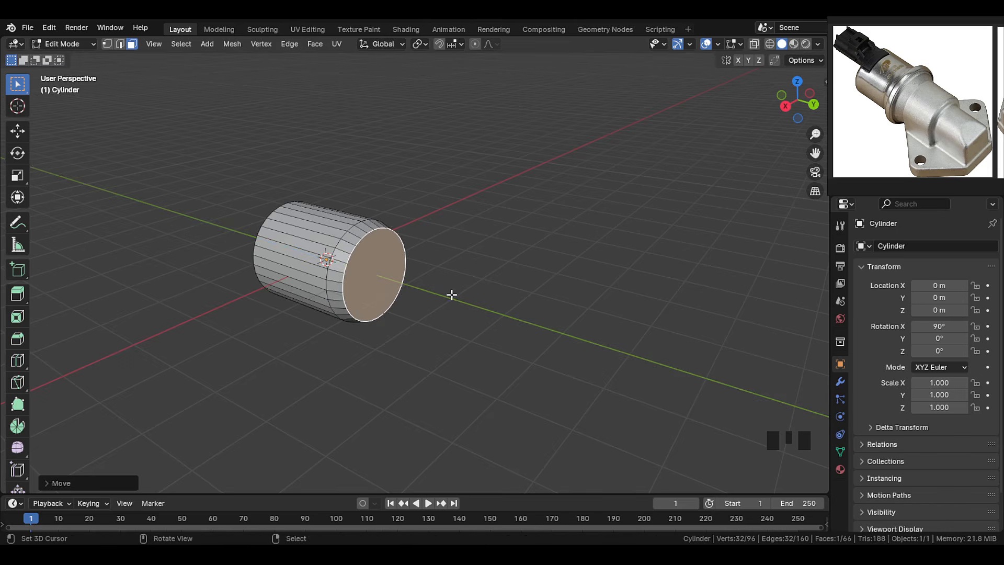
# Extrude the front end face 1.2 m outward to form the middle section
pyautogui.write('e')
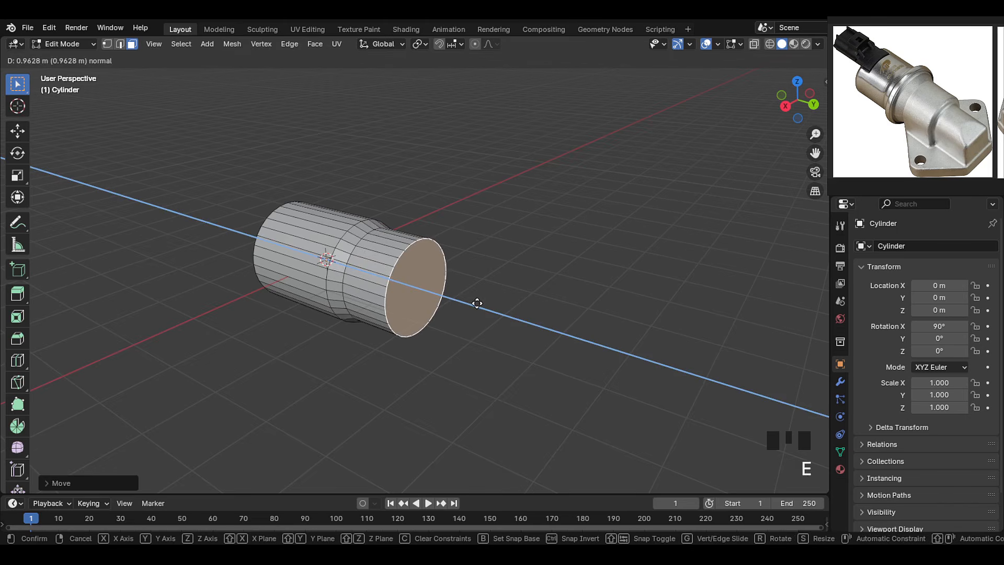
pyautogui.write('1')
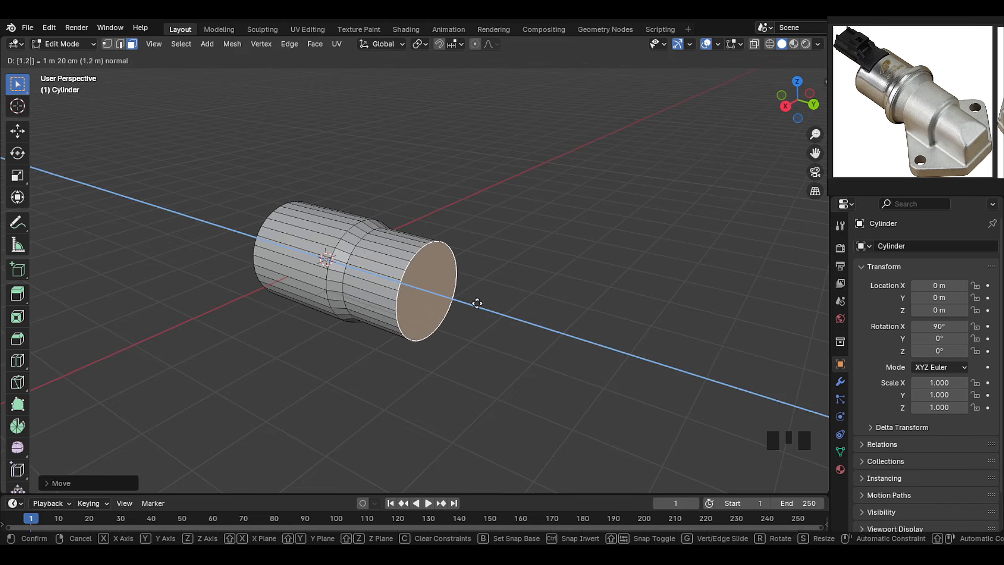
pyautogui.press('Return')
# Inset the middle section's end face by 0.2 m and extrude it 1.5 m to form the narrow front section
pyautogui.press('i')
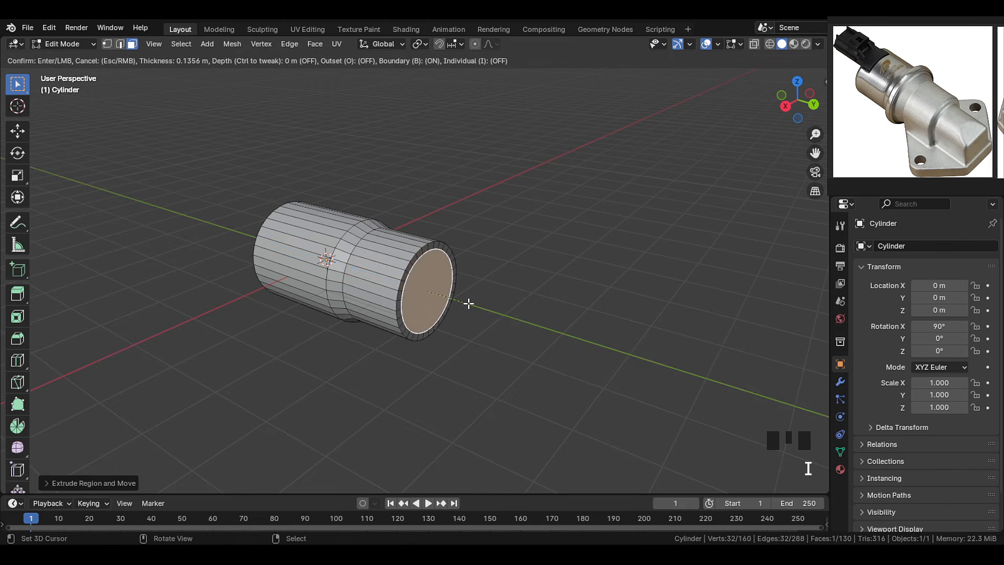
pyautogui.write('0.2')
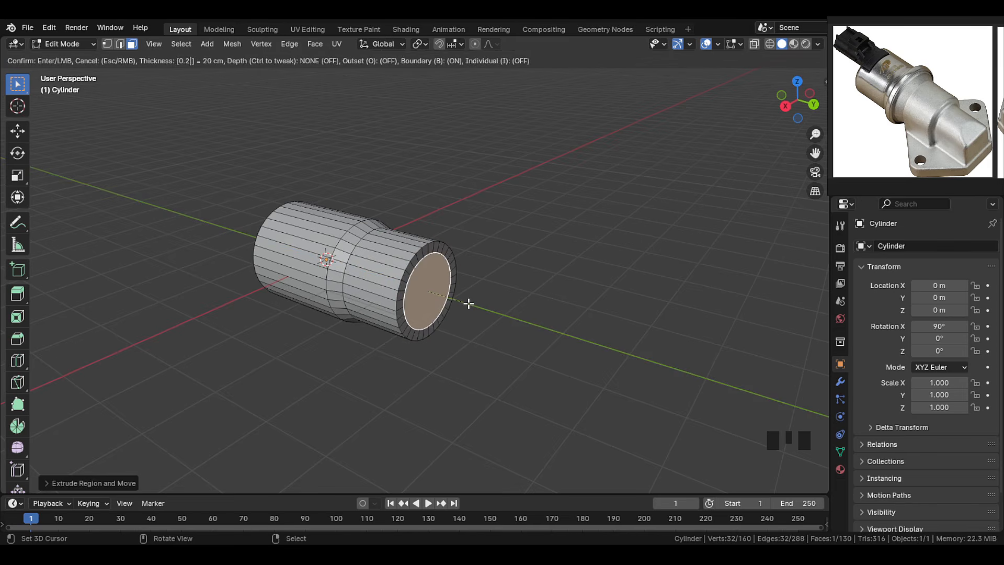
pyautogui.press('Return')
pyautogui.write('e')
pyautogui.write('1.5')
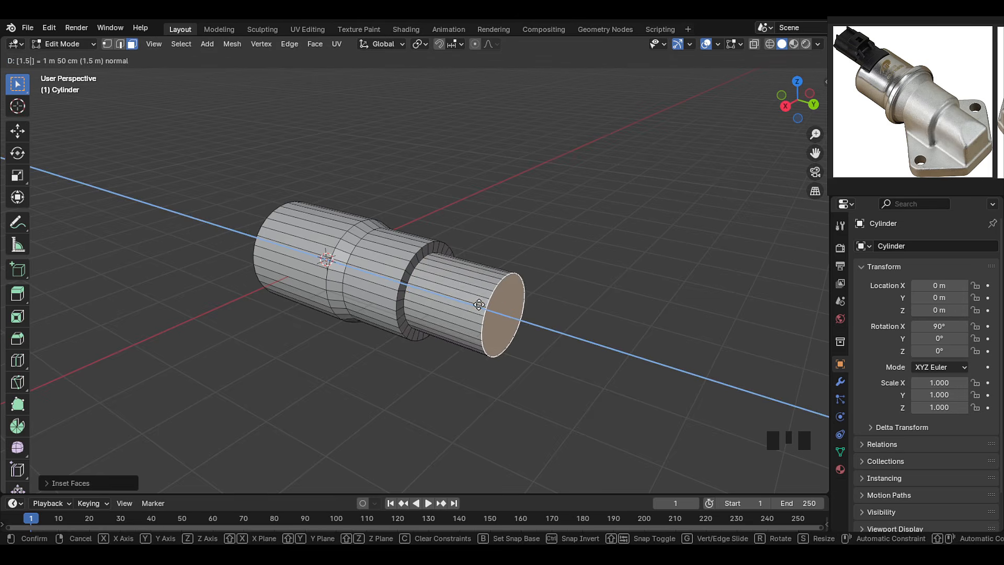
pyautogui.press('Return')
# Delete the cap faces at both ends of the stepped cylinder
pyautogui.moveTo(479, 304); pyautogui.dragTo(514, 298, button='middle')
pyautogui.press('x')
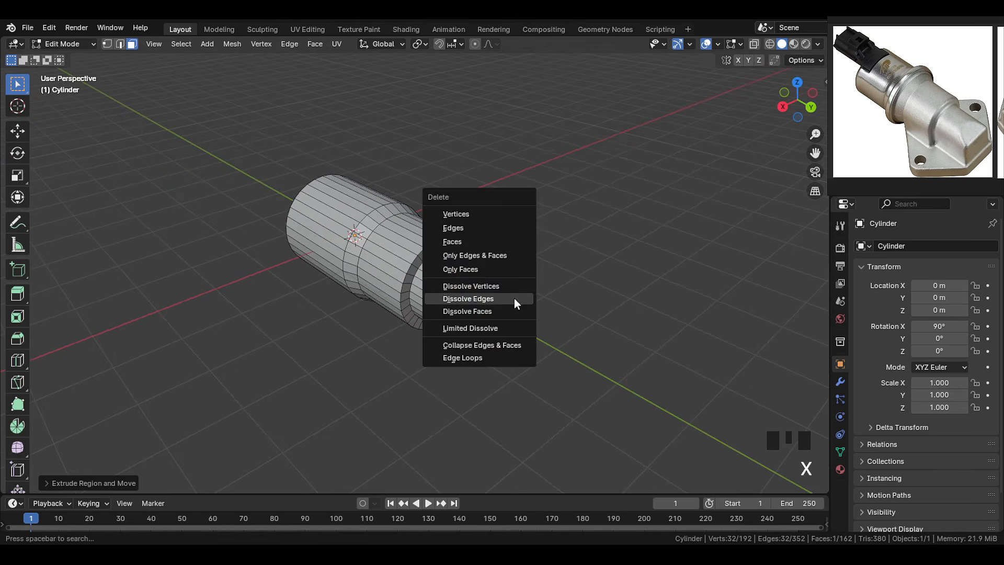
pyautogui.click(524, 239)
pyautogui.moveTo(525, 237); pyautogui.dragTo(335, 277, button='middle')
pyautogui.rightClick(265, 272)
pyautogui.press('x')
pyautogui.click(333, 233)
# From the right side view, delete the lower-half faces of the middle and narrow front sections
pyautogui.keyDown('shift'); pyautogui.moveTo(334, 278); pyautogui.dragTo(348, 297, button='middle'); pyautogui.keyUp('shift')
pyautogui.press('KP_3')
pyautogui.scroll(3, 381, 295)
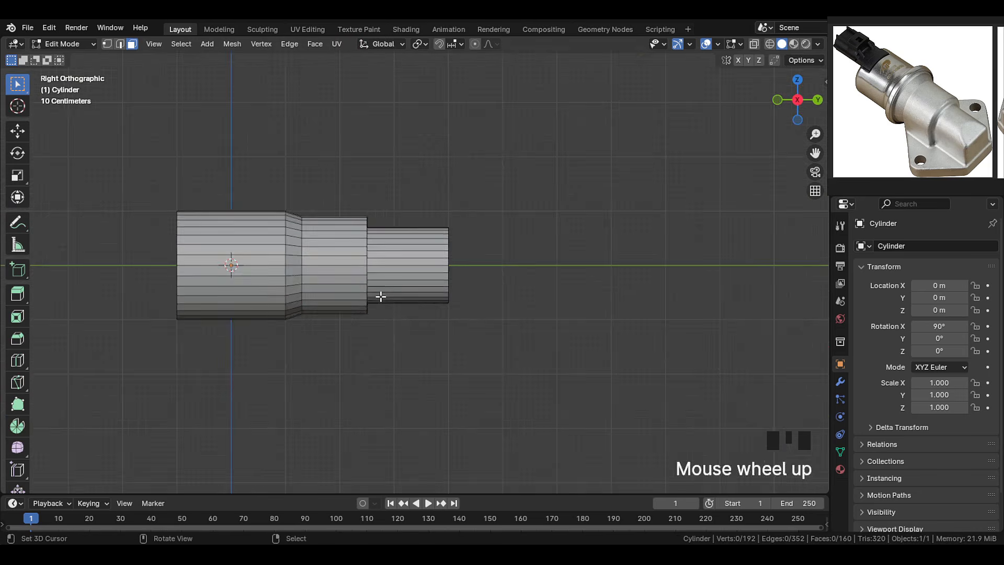
pyautogui.hotkey('shift', 'z')
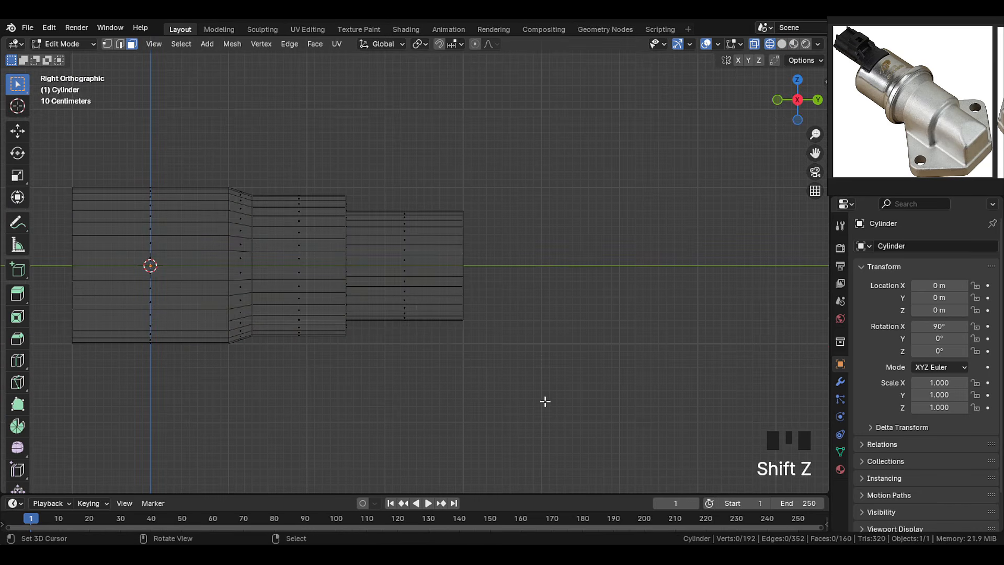
pyautogui.moveTo(545, 401); pyautogui.dragTo(274, 263)
pyautogui.press('x')
pyautogui.click(324, 243)
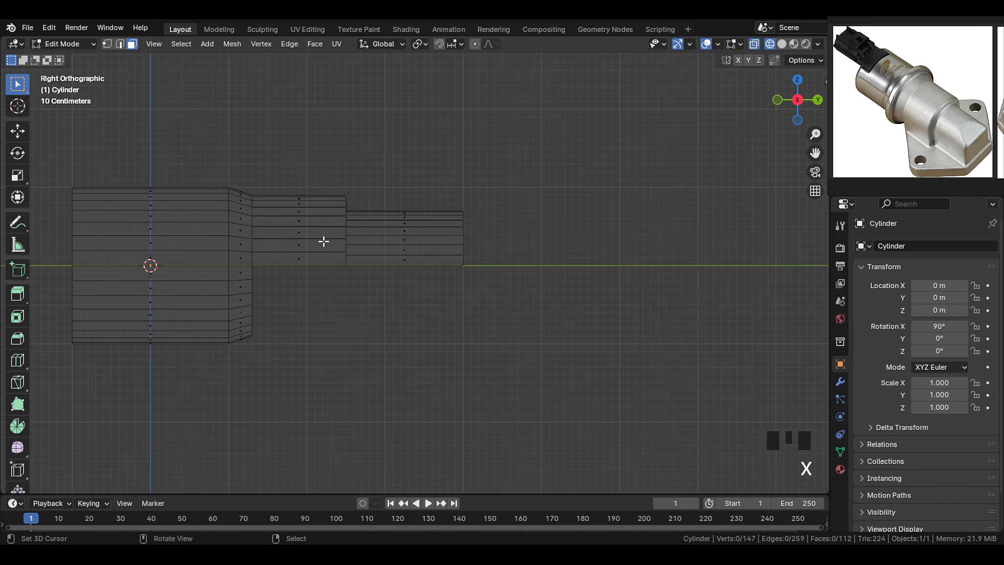
# Extrude the open lower edges of the middle and front sections straight down on both sides
pyautogui.click(318, 266)
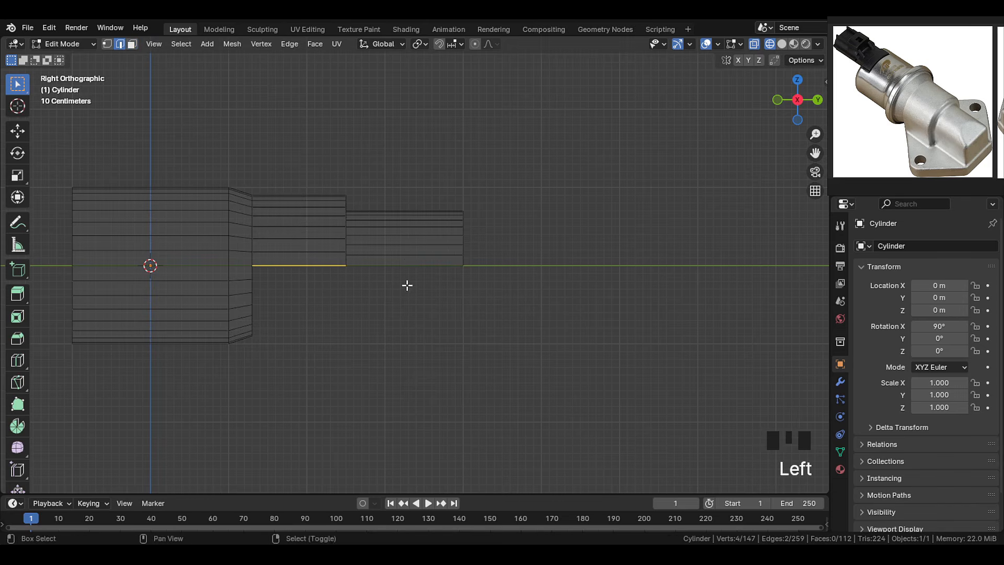
pyautogui.keyDown('shift'); pyautogui.click(361, 266); pyautogui.keyUp('shift')
pyautogui.keyDown('shift'); pyautogui.click(334, 266); pyautogui.keyUp('shift')
pyautogui.moveTo(332, 269); pyautogui.dragTo(352, 295, button='middle')
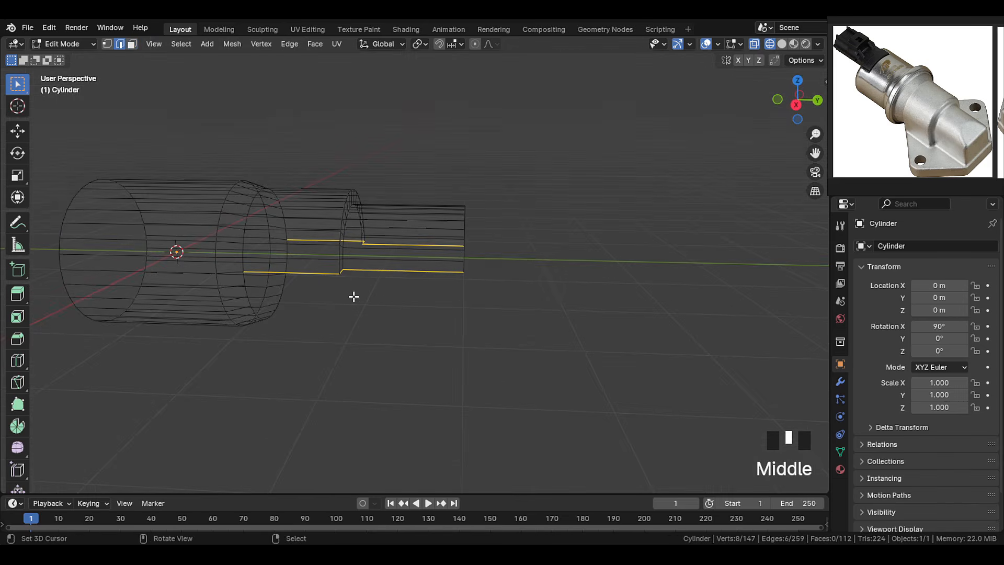
pyautogui.press('KP_3')
pyautogui.press('e')
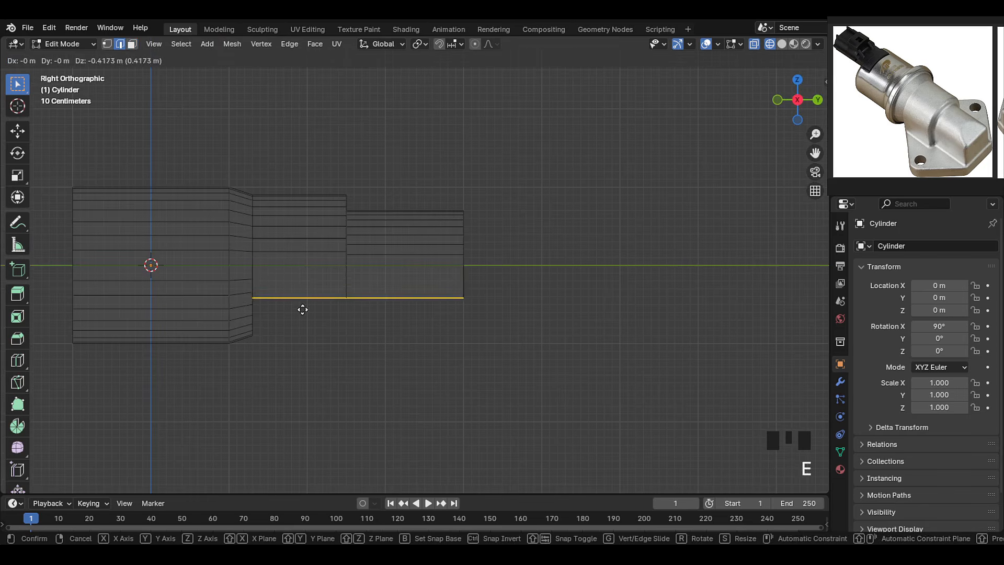
pyautogui.click(227, 345)
# Set snapping to Vertex and move the extruded edges down along Z to align with the large cylinder's lowest point
pyautogui.click(453, 45)
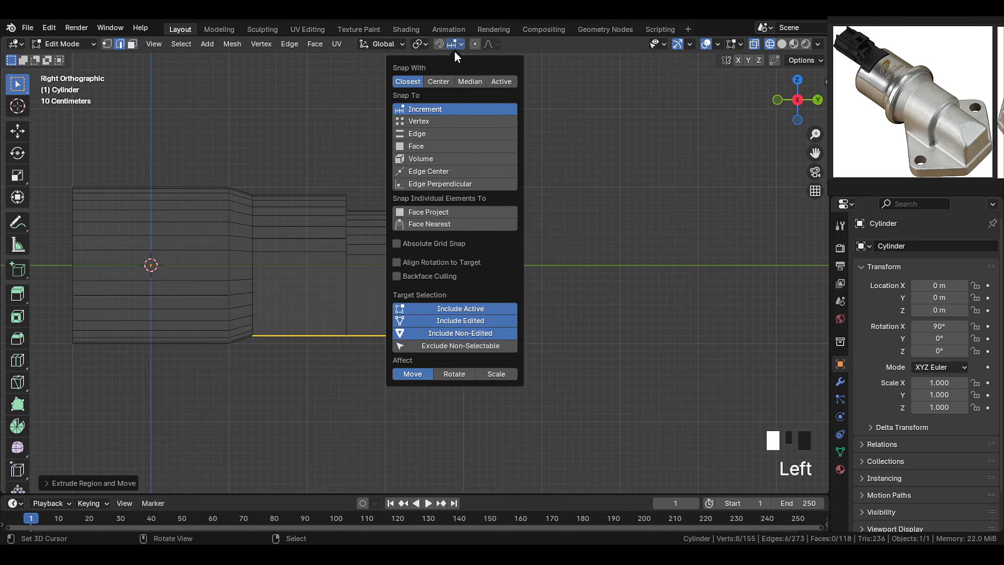
pyautogui.click(458, 123)
pyautogui.press('g')
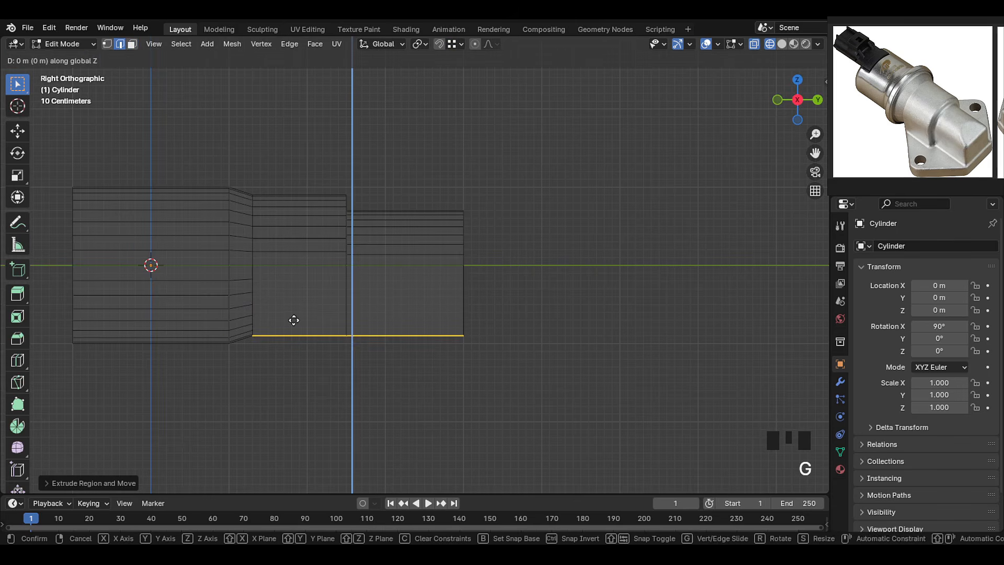
pyautogui.click(230, 353)
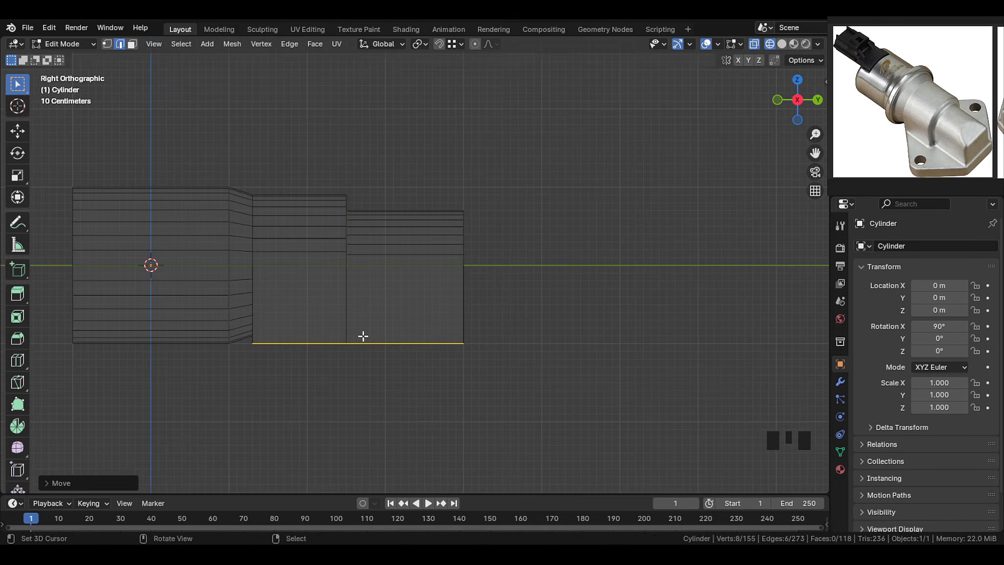
# Close the open front end with faces filling the lower rectangle, the strip above it and the arched opening
pyautogui.moveTo(428, 336); pyautogui.dragTo(390, 342, button='middle')
pyautogui.hotkey('shift', 'z')
pyautogui.rightClick(401, 337)
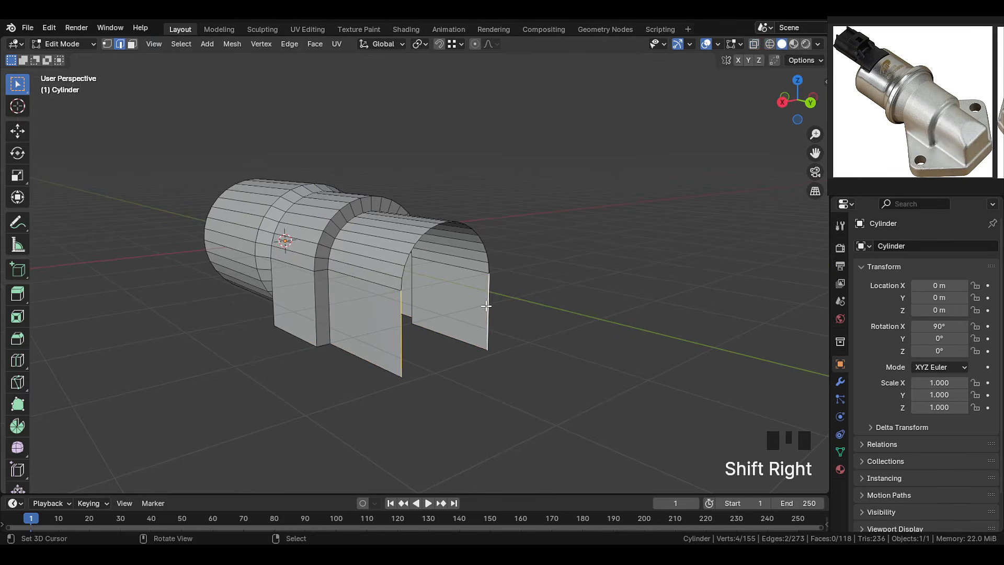
pyautogui.press('f')
pyautogui.rightClick(427, 287)
pyautogui.press('f')
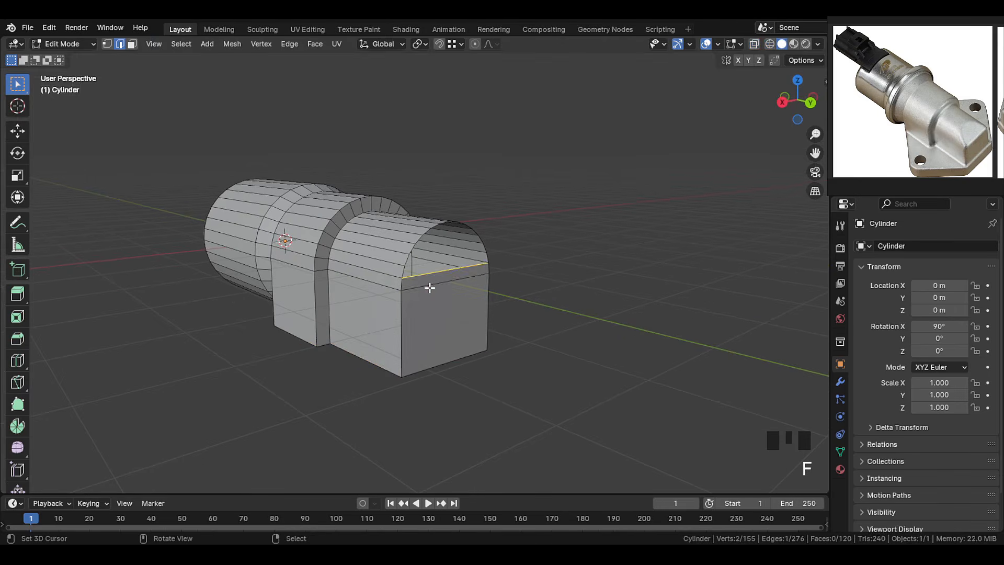
pyautogui.moveTo(428, 287); pyautogui.dragTo(400, 298, button='middle')
pyautogui.keyDown('alt'); pyautogui.rightClick(424, 280); pyautogui.keyUp('alt')
pyautogui.press('f')
# Snap the 3D cursor to the base edge of the arched front face and set the pivot point to 3D Cursor
pyautogui.scroll(1, 400, 298)
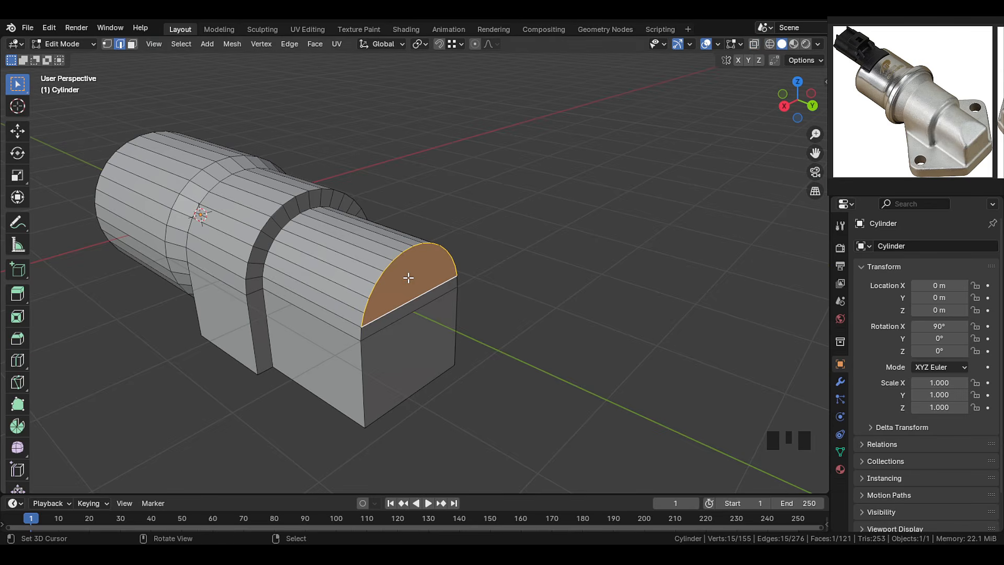
pyautogui.rightClick(408, 297)
pyautogui.hotkey('shift', 's')
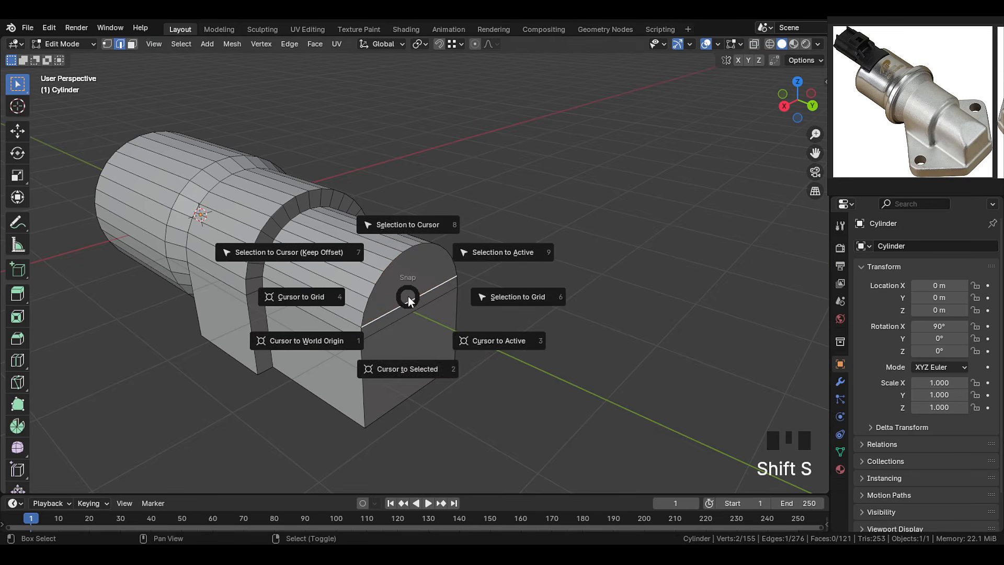
pyautogui.click(432, 369)
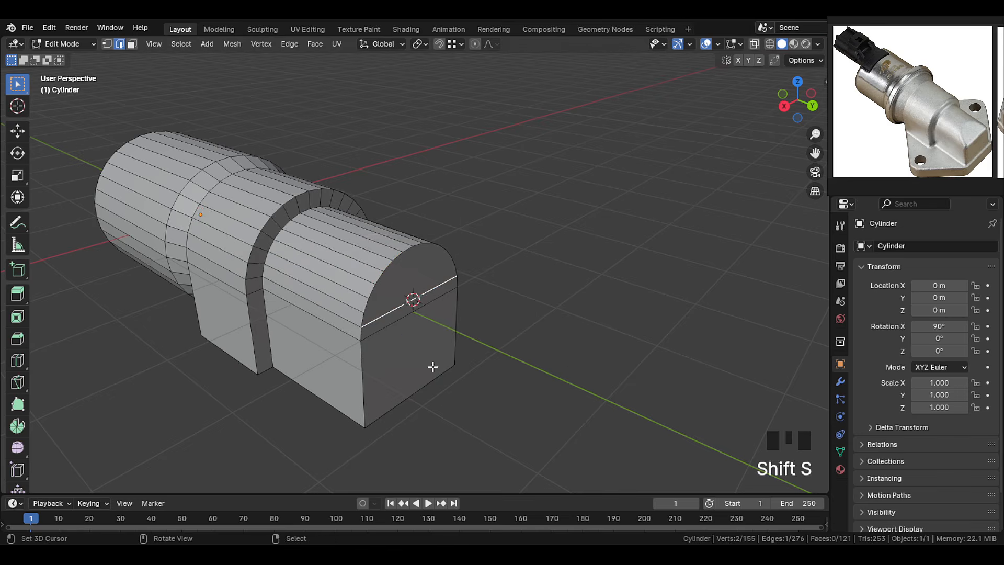
pyautogui.click(422, 43)
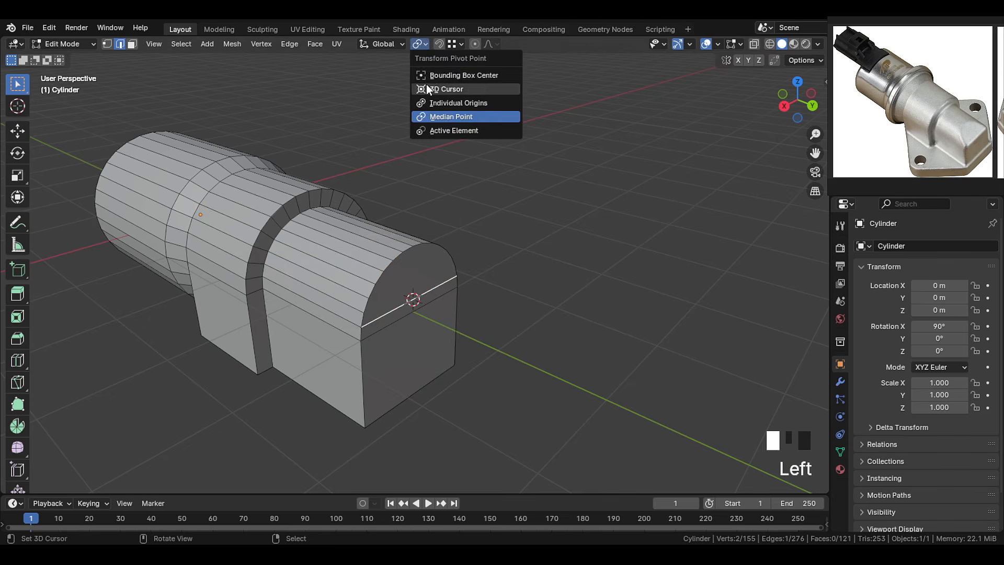
pyautogui.click(425, 89)
# Shear the arched front face about the 3D cursor so its top slopes back toward the body
pyautogui.scroll(-3, 17, 432)
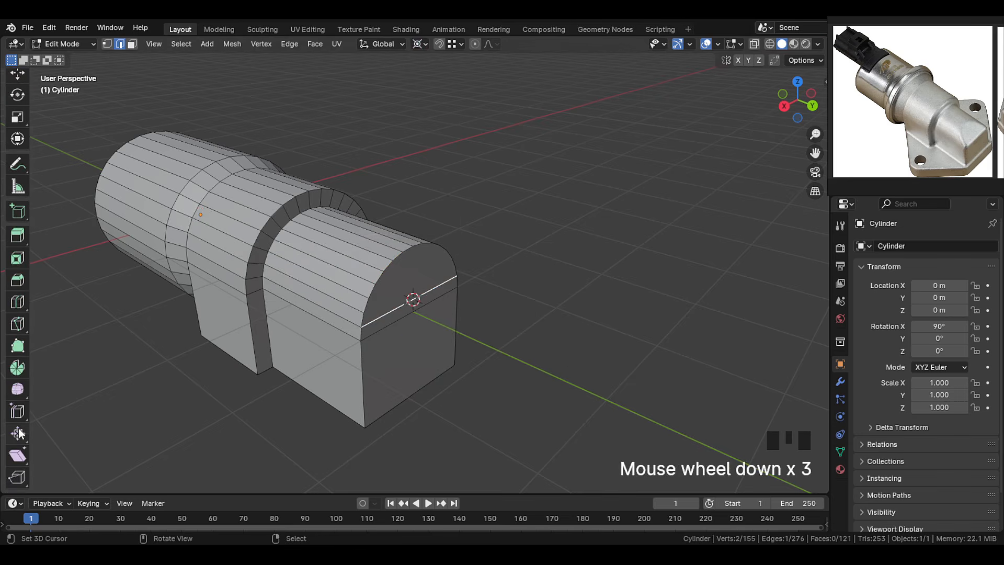
pyautogui.click(19, 456)
pyautogui.moveTo(269, 343); pyautogui.dragTo(284, 347, button='middle')
pyautogui.press('3')
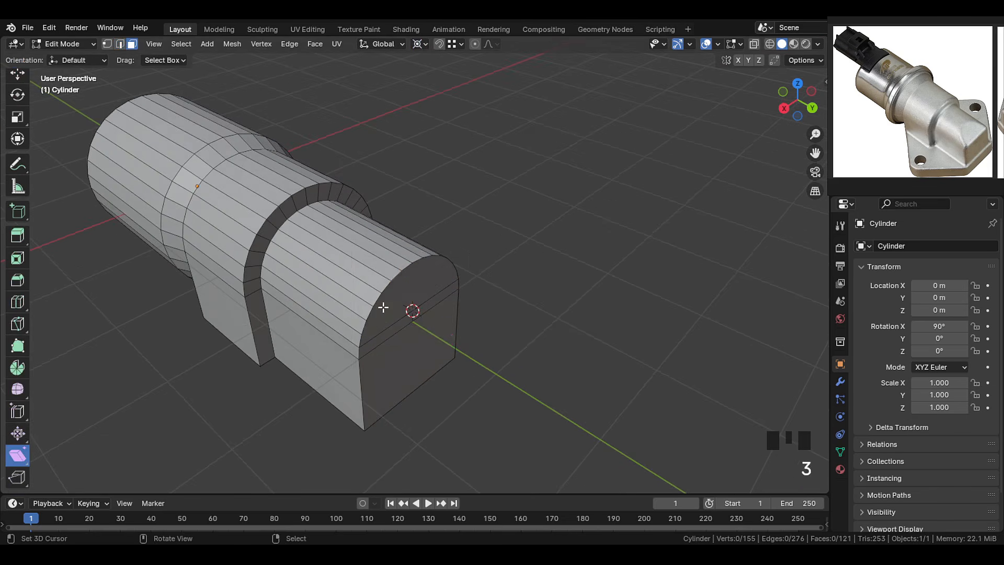
pyautogui.rightClick(421, 313)
pyautogui.moveTo(429, 281); pyautogui.dragTo(134, 82)
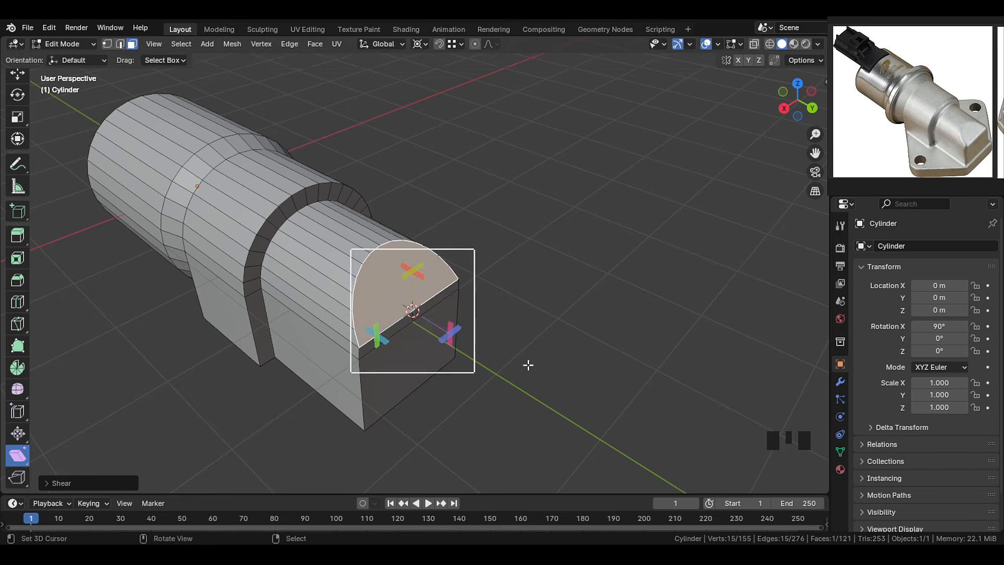
pyautogui.moveTo(451, 345); pyautogui.dragTo(452, 361, button='middle')
pyautogui.moveTo(423, 309); pyautogui.dragTo(356, 234)
pyautogui.moveTo(414, 372); pyautogui.dragTo(430, 360, button='middle')
pyautogui.moveTo(410, 276); pyautogui.dragTo(415, 300)
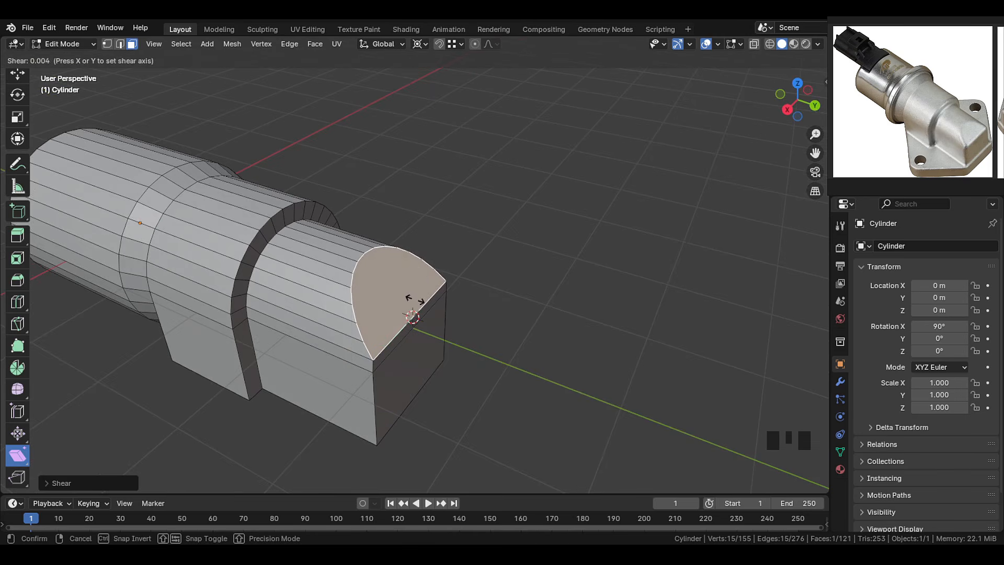
pyautogui.scroll(4, 20, 109)
pyautogui.click(17, 83)
# Add five evenly spaced edge loops across the middle section and cut similar loops across the narrow front section
pyautogui.scroll(-1, 363, 330)
pyautogui.keyDown('shift'); pyautogui.moveTo(364, 331); pyautogui.dragTo(450, 314, button='middle'); pyautogui.keyUp('shift')
pyautogui.hotkey('ctrl', 'r')
pyautogui.scroll(3, 302, 306)
pyautogui.click(302, 307)
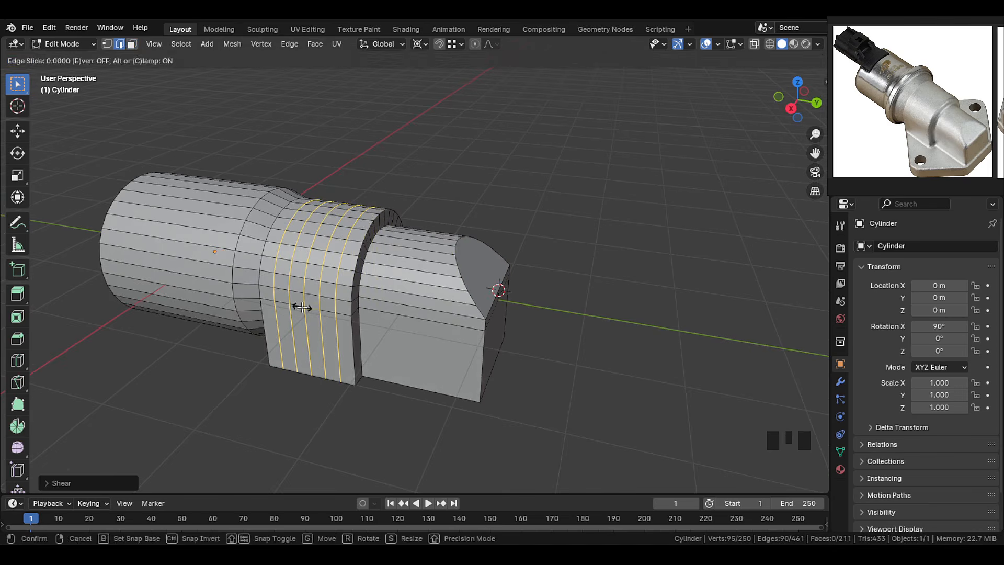
pyautogui.rightClick(302, 306)
pyautogui.hotkey('ctrl', 'r')
pyautogui.scroll(1, 392, 313)
# Add four evenly spaced horizontal edge loops around the straight lower walls of the middle and front sections
pyautogui.moveTo(391, 313); pyautogui.dragTo(377, 311, button='middle')
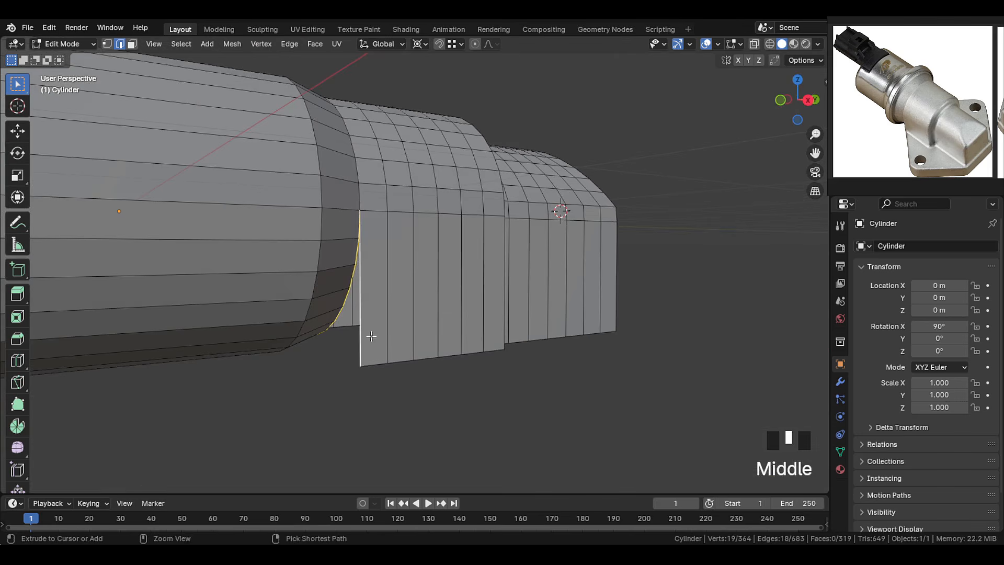
pyautogui.hotkey('ctrl', 'r')
pyautogui.click(372, 311)
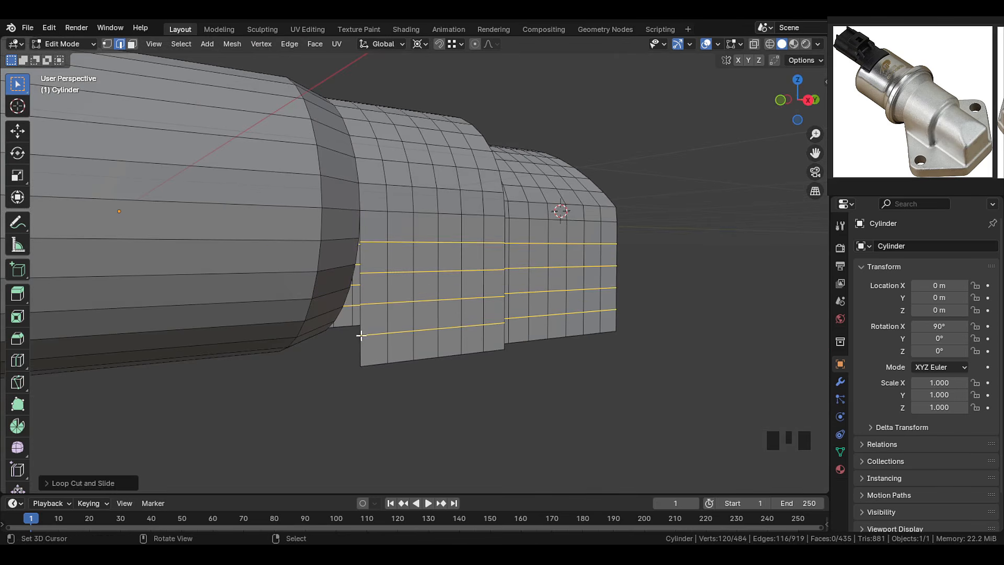
# Fill the open gap between the large cylinder's curved rim and the middle section's lower walls with a face
pyautogui.rightClick(354, 352)
pyautogui.moveTo(353, 351); pyautogui.dragTo(318, 342, button='middle')
pyautogui.keyDown('alt'); pyautogui.rightClick(359, 325); pyautogui.keyUp('alt')
pyautogui.press('f')
# Knife-cut the filled face at its centre from the curved rim down to the bottom edge
pyautogui.press('k')
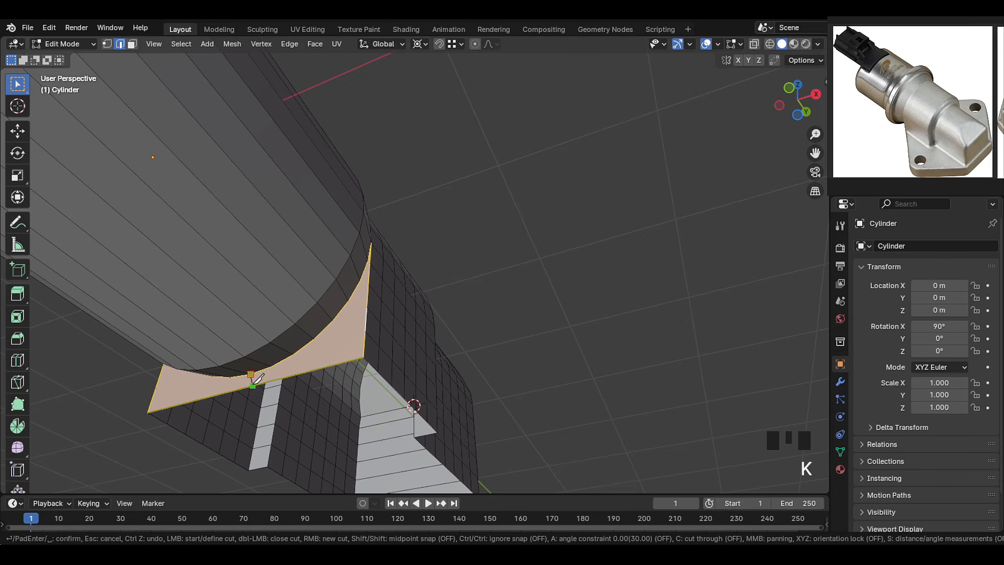
pyautogui.click(253, 385)
pyautogui.press('Return')
pyautogui.rightClick(253, 382)
# Split the front end face down its vertical centre line, from the arch's peak to the bottom edge
pyautogui.moveTo(283, 377); pyautogui.dragTo(445, 335, button='middle')
pyautogui.scroll(-3, 499, 301)
pyautogui.hotkey('ctrl', 'r')
pyautogui.click(458, 301)
pyautogui.rightClick(458, 301)
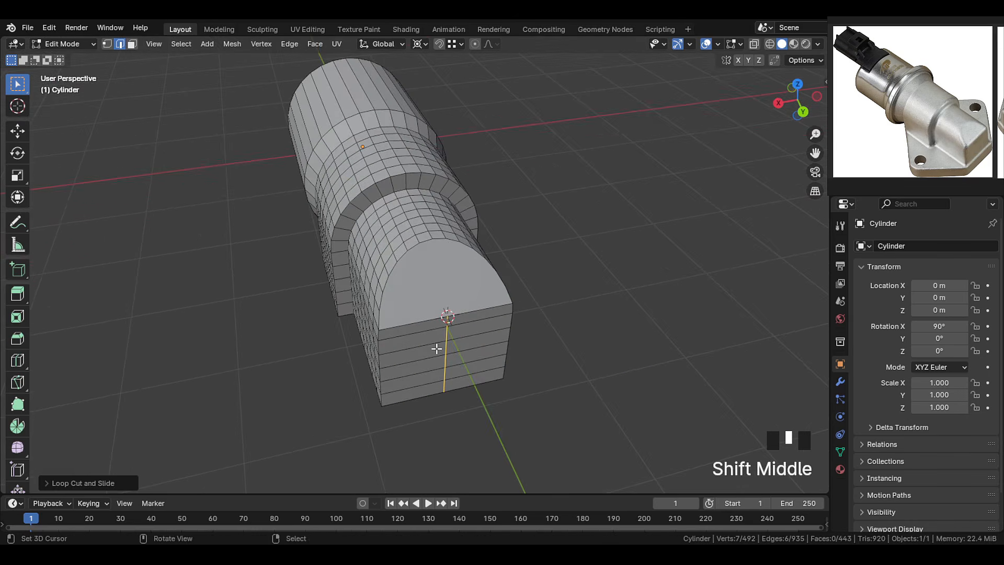
pyautogui.press('k')
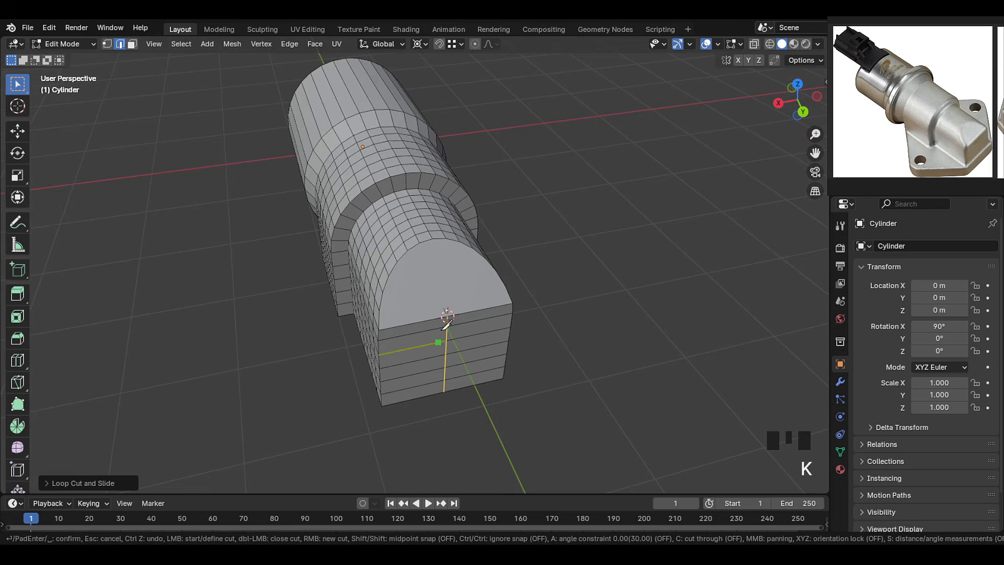
pyautogui.click(432, 239)
pyautogui.press('Return')
pyautogui.moveTo(440, 240); pyautogui.dragTo(418, 293, button='middle')
pyautogui.keyDown('shift'); pyautogui.moveTo(418, 293); pyautogui.dragTo(365, 324, button='middle'); pyautogui.keyUp('shift')
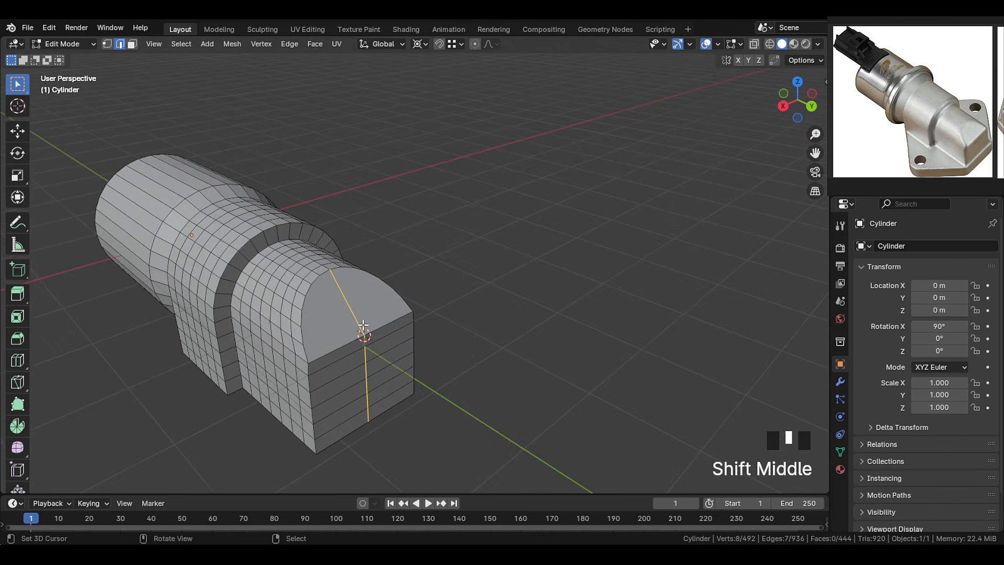
# Delete all faces on the negative X half of the housing, selecting them through the mesh in wireframe top view
pyautogui.press('KP_7')
pyautogui.scroll(-4, 408, 392)
pyautogui.keyDown('shift'); pyautogui.moveTo(440, 462); pyautogui.dragTo(438, 358, button='middle'); pyautogui.keyUp('shift')
pyautogui.hotkey('shift', 'z')
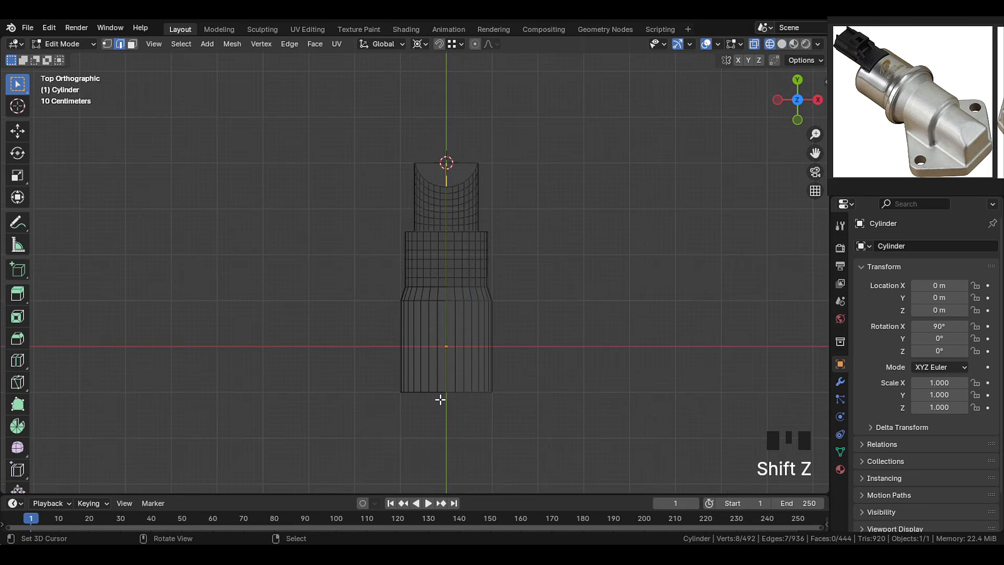
pyautogui.moveTo(445, 406); pyautogui.dragTo(329, 139)
pyautogui.press('x')
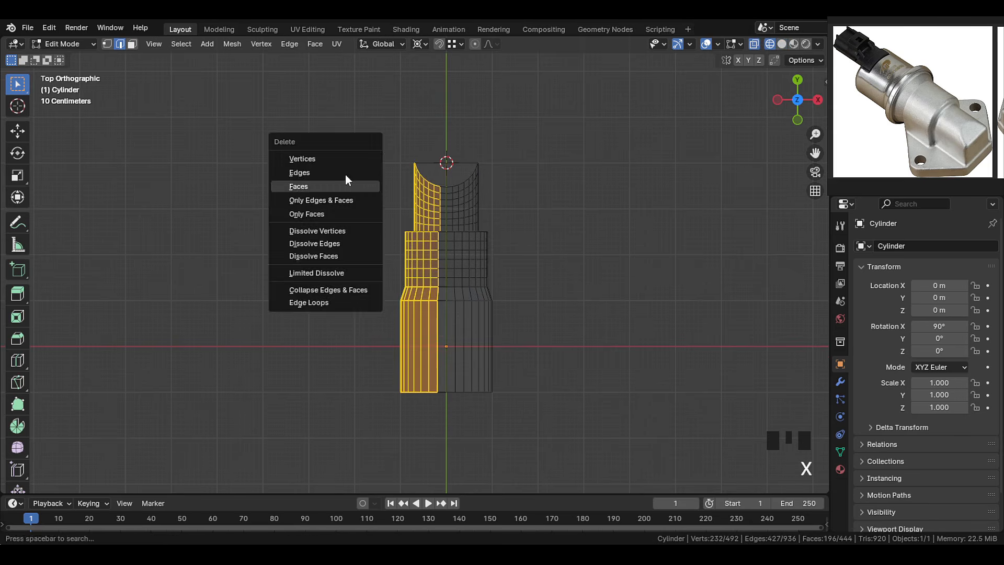
pyautogui.click(347, 187)
pyautogui.moveTo(449, 231)
pyautogui.mouseDown(button='middle')
pyautogui.moveTo(231, 188)
pyautogui.moveTo(488, 293)
pyautogui.moveTo(419, 286)
pyautogui.mouseUp(button='middle')
pyautogui.hotkey('shift', 'z')
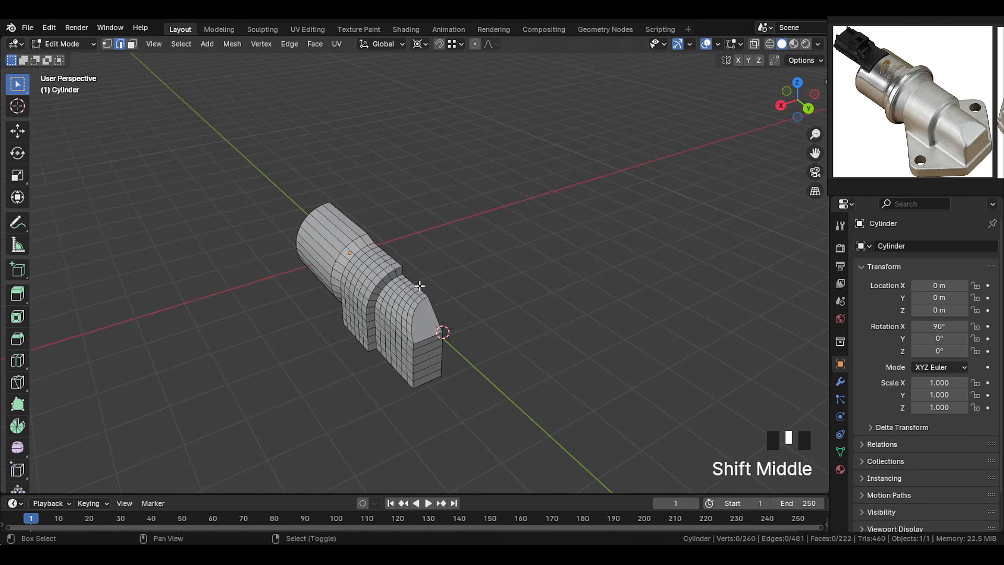
# Add a Mirror modifier on the X axis with clipping enabled
pyautogui.click(840, 381)
pyautogui.click(941, 246)
pyautogui.moveTo(968, 244)
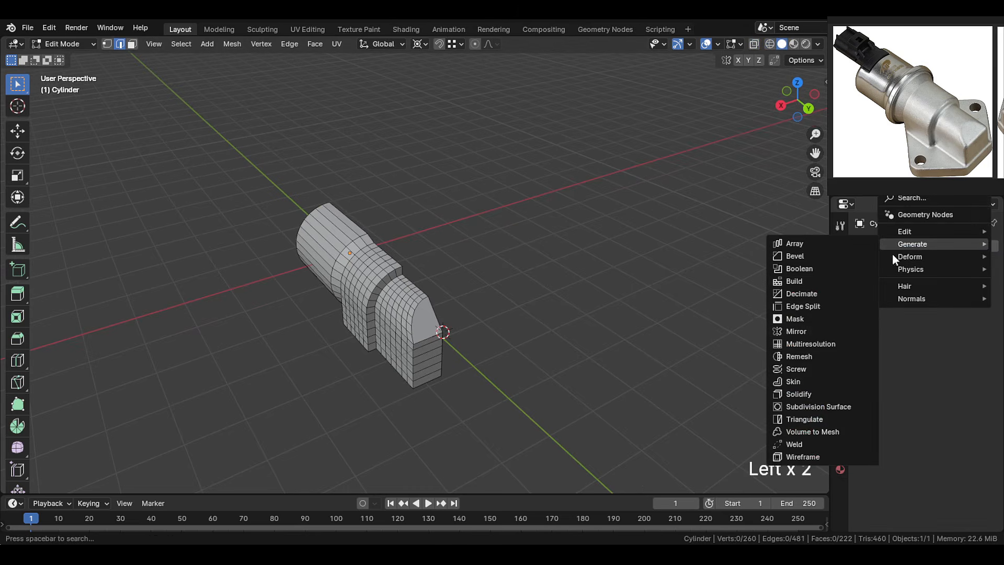
pyautogui.click(859, 329)
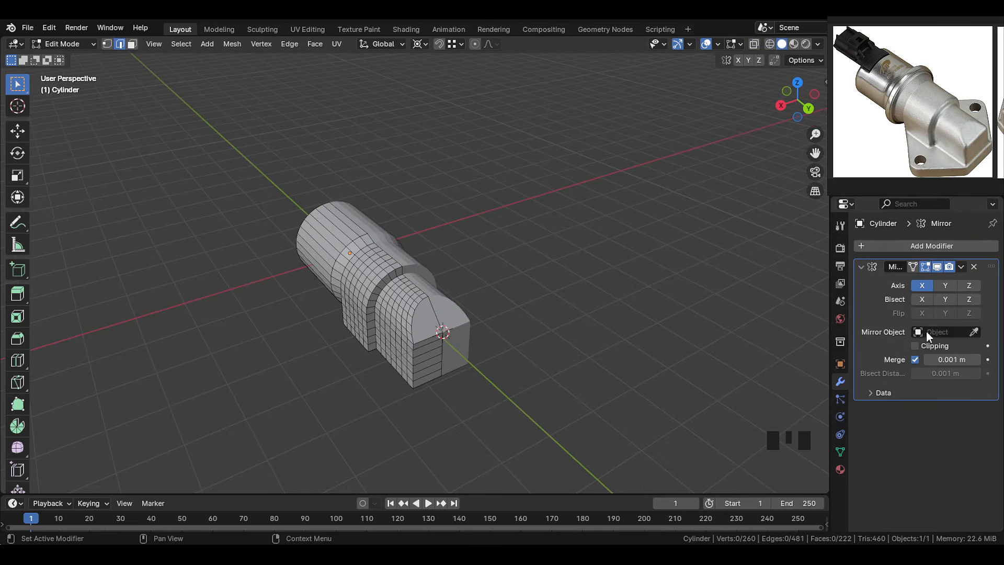
pyautogui.click(915, 345)
pyautogui.keyDown('shift'); pyautogui.moveTo(601, 309); pyautogui.dragTo(575, 303, button='middle'); pyautogui.keyUp('shift')
pyautogui.scroll(3, 385, 275)
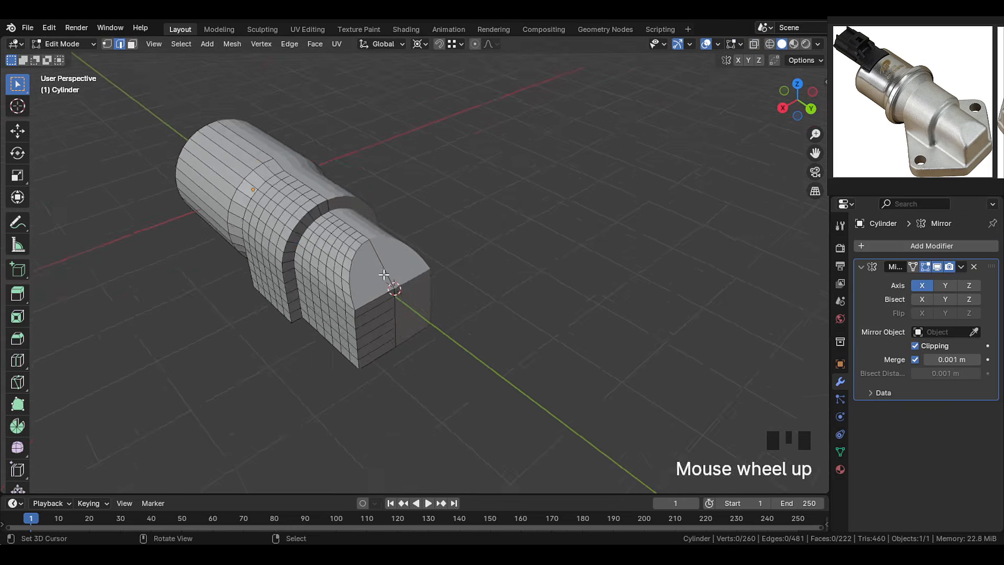
# Connect the two uppermost rim vertices to their matching wall-edge vertices across the gap face
pyautogui.moveTo(385, 275); pyautogui.dragTo(293, 249, button='middle')
pyautogui.scroll(4, 367, 280)
pyautogui.press('1')
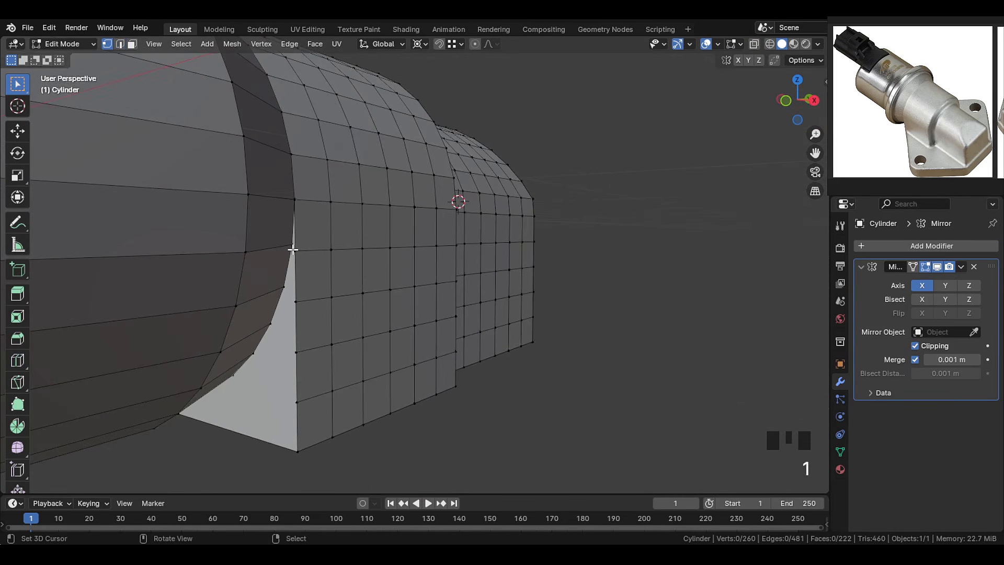
pyautogui.scroll(1, 287, 240)
pyautogui.keyDown('shift'); pyautogui.rightClick(265, 239); pyautogui.keyUp('shift')
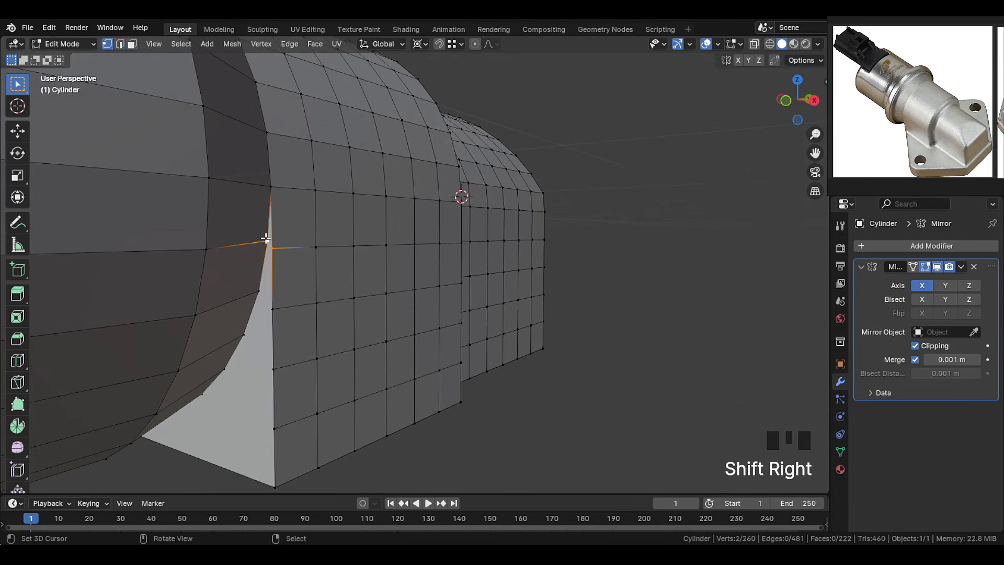
pyautogui.scroll(2, 293, 298)
pyautogui.rightClick(277, 348)
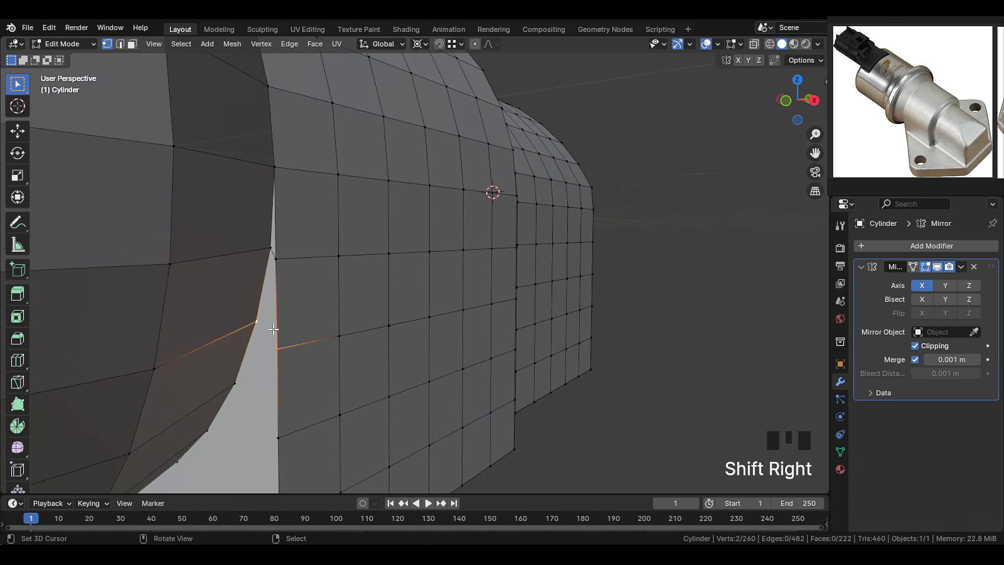
pyautogui.press('j')
# Connect the next two lower rim vertices to the middle section's wall-edge vertices across the gap face
pyautogui.keyDown('shift'); pyautogui.moveTo(273, 329); pyautogui.dragTo(316, 212, button='middle'); pyautogui.keyUp('shift')
pyautogui.rightClick(327, 336)
pyautogui.keyDown('shift'); pyautogui.rightClick(290, 300); pyautogui.keyUp('shift')
pyautogui.press('j')
pyautogui.rightClick(353, 311)
pyautogui.keyDown('shift'); pyautogui.rightClick(288, 258); pyautogui.keyUp('shift')
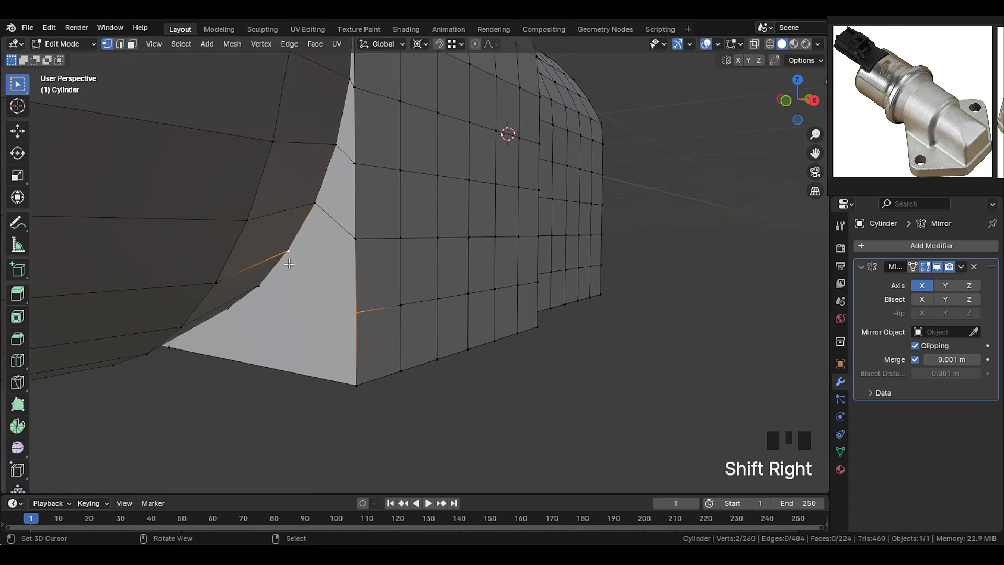
pyautogui.press('j')
pyautogui.moveTo(289, 264); pyautogui.dragTo(240, 221, button='middle')
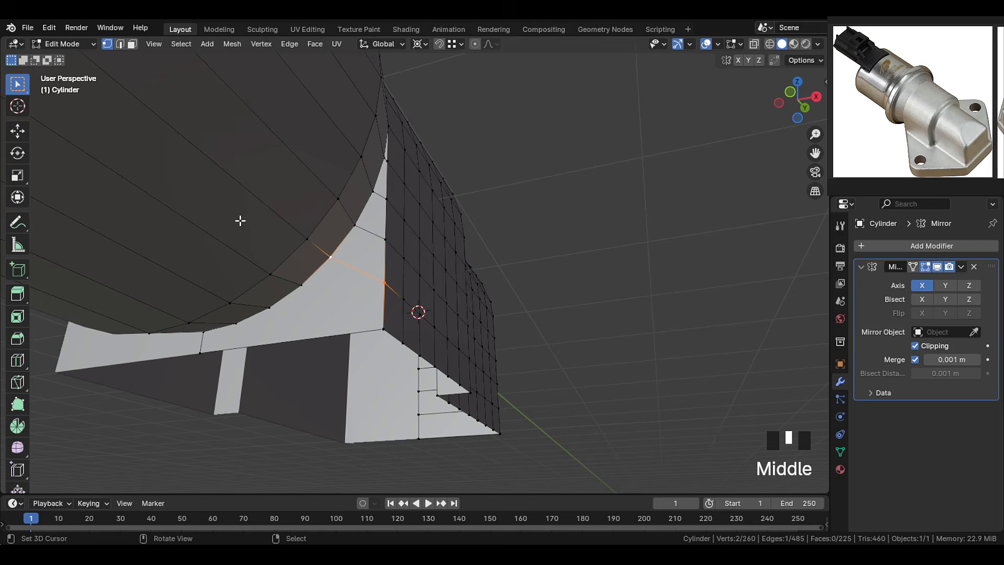
# Delete the large remaining gap face below the lowest connecting edge
pyautogui.press('3')
pyautogui.rightClick(310, 345)
pyautogui.press('x')
pyautogui.click(297, 330)
pyautogui.moveTo(296, 329); pyautogui.dragTo(287, 287, button='middle')
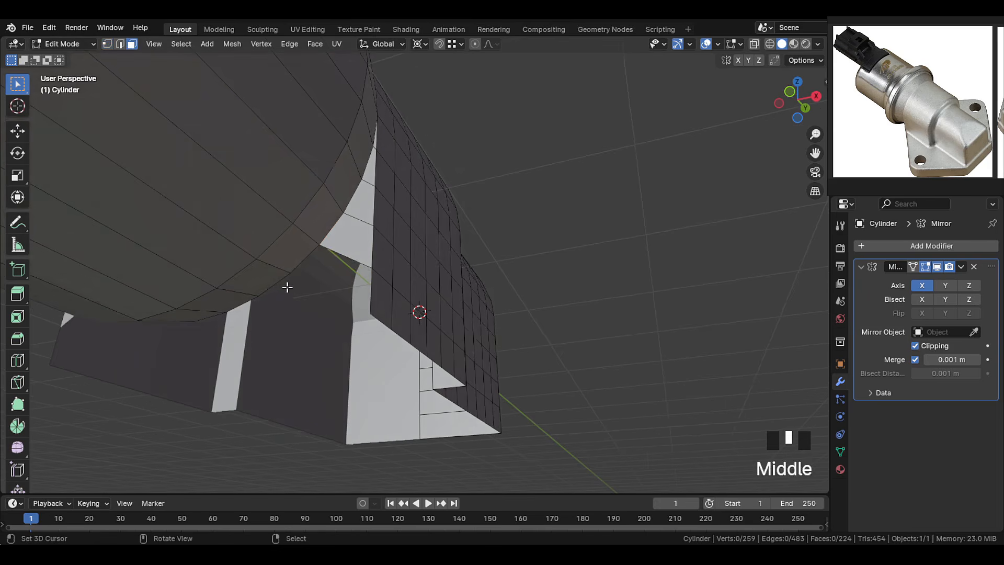
# Extrude the open rim edges and lowest connecting edge down along Z, and flatten them by scaling Z to 0
pyautogui.press('2')
pyautogui.rightClick(284, 299)
pyautogui.keyDown('ctrl'); pyautogui.rightClick(211, 317); pyautogui.keyUp('ctrl')
pyautogui.press('e')
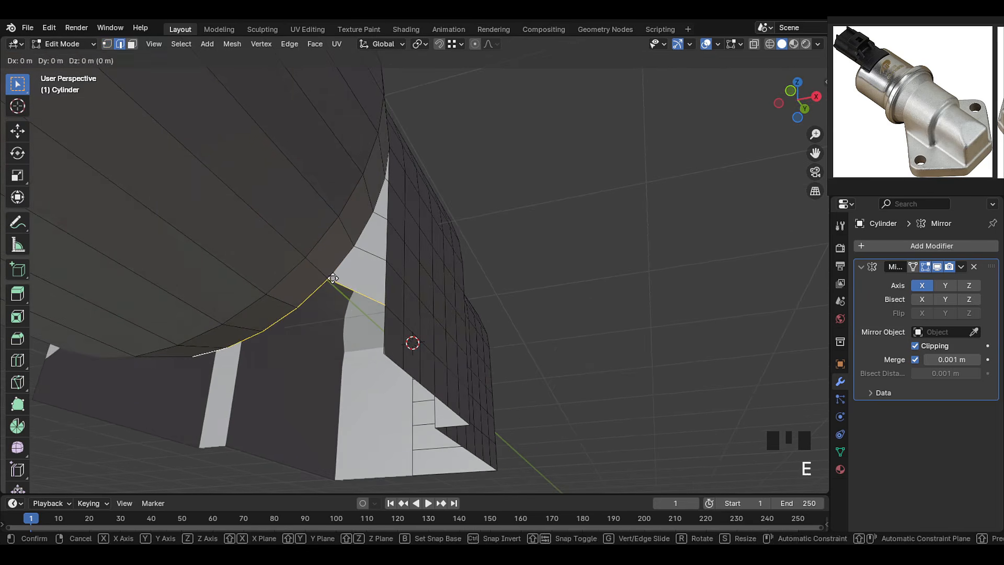
pyautogui.press('z')
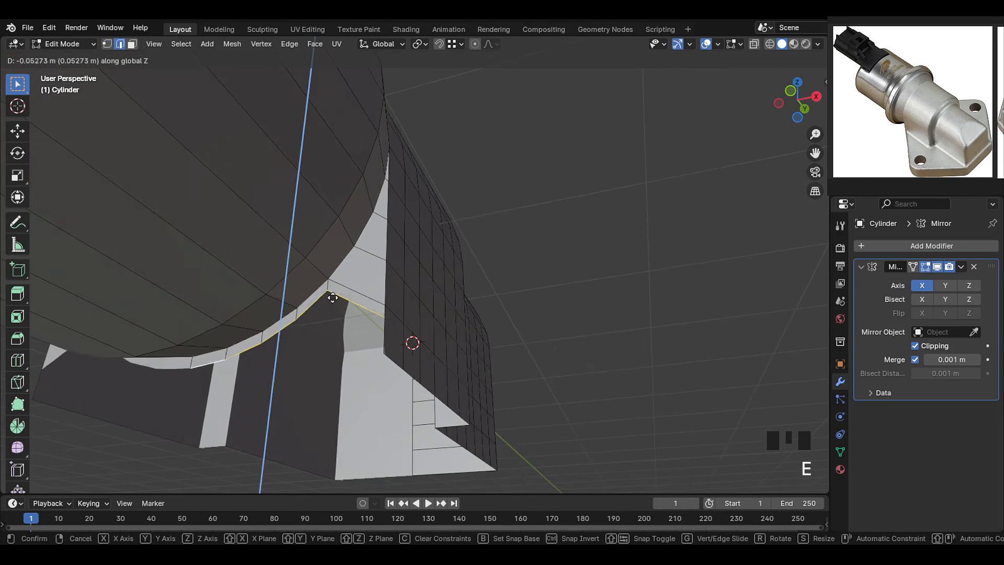
pyautogui.click(328, 337)
pyautogui.press('s')
pyautogui.press('z')
pyautogui.press('0')
pyautogui.press('Return')
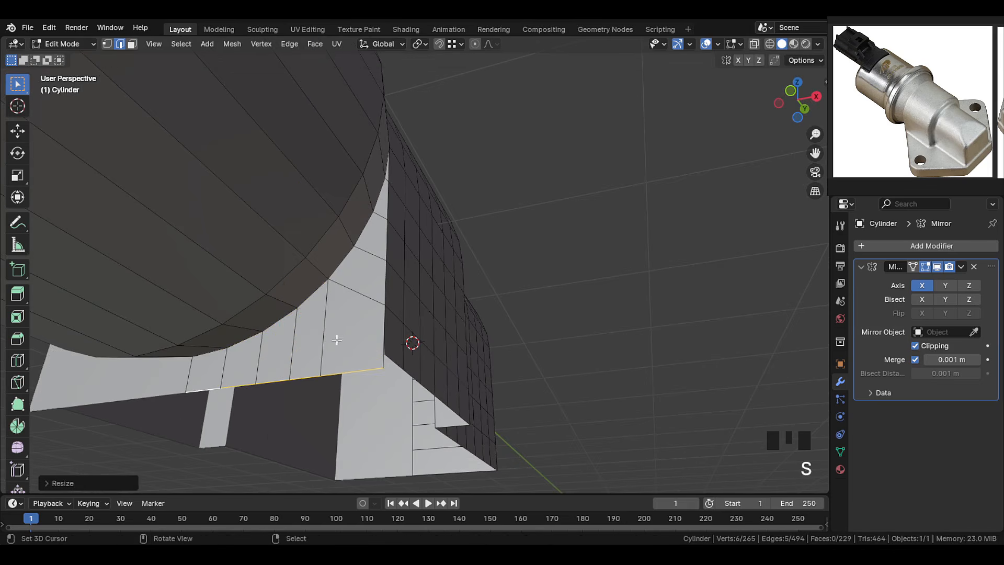
# Align the flattened edges with the wall's bottom corner using snapping, and merge the overlapping corner vertices
pyautogui.press('g')
pyautogui.press('z')
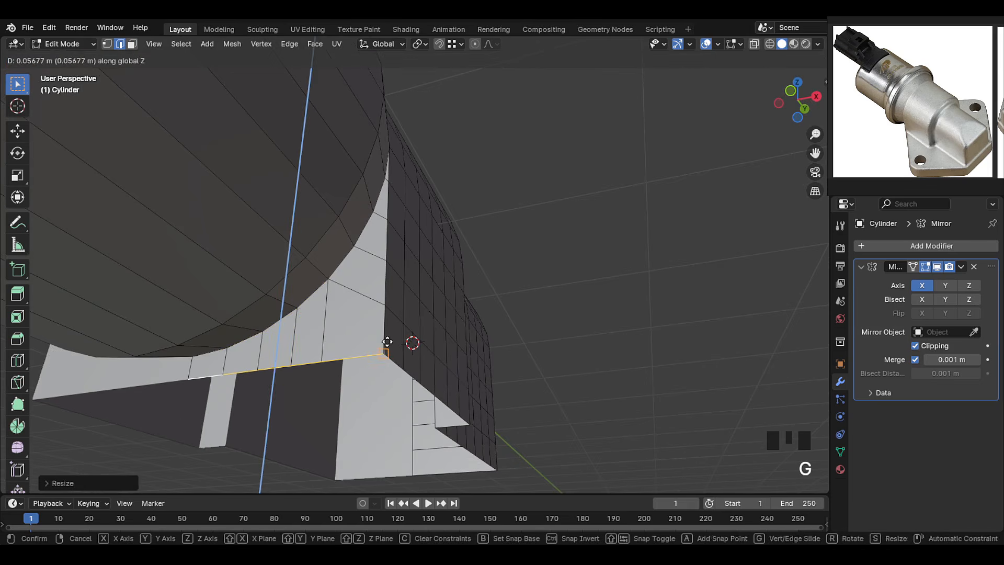
pyautogui.click(385, 343)
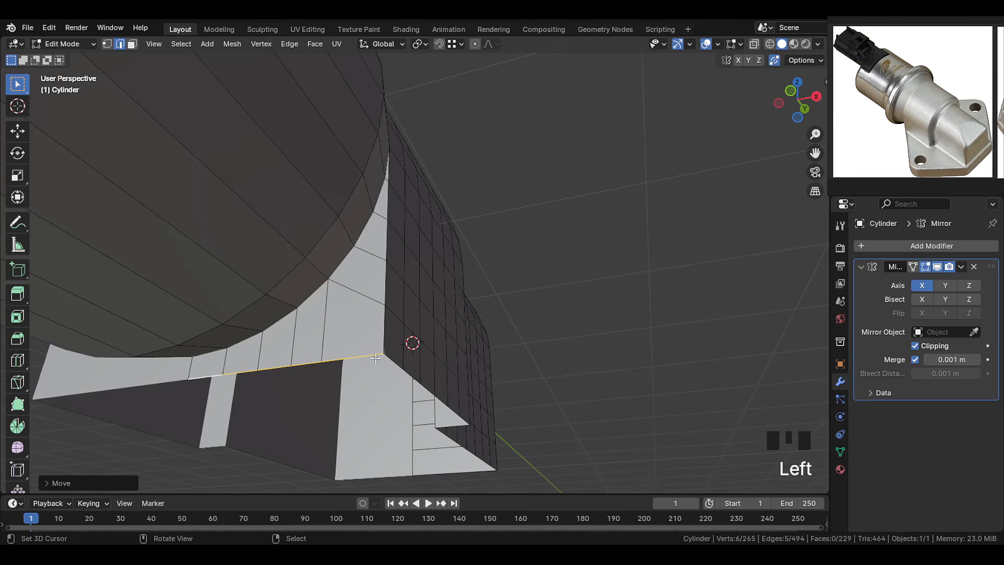
pyautogui.moveTo(375, 358); pyautogui.dragTo(296, 373, button='middle')
pyautogui.press('g')
pyautogui.press('g')
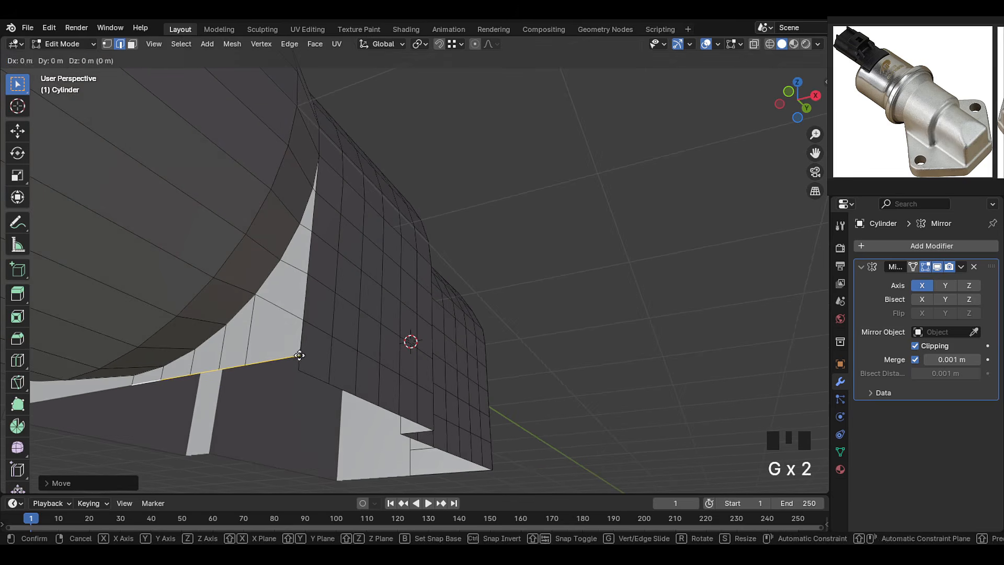
pyautogui.click(412, 359)
pyautogui.press('g')
pyautogui.rightClick(346, 381)
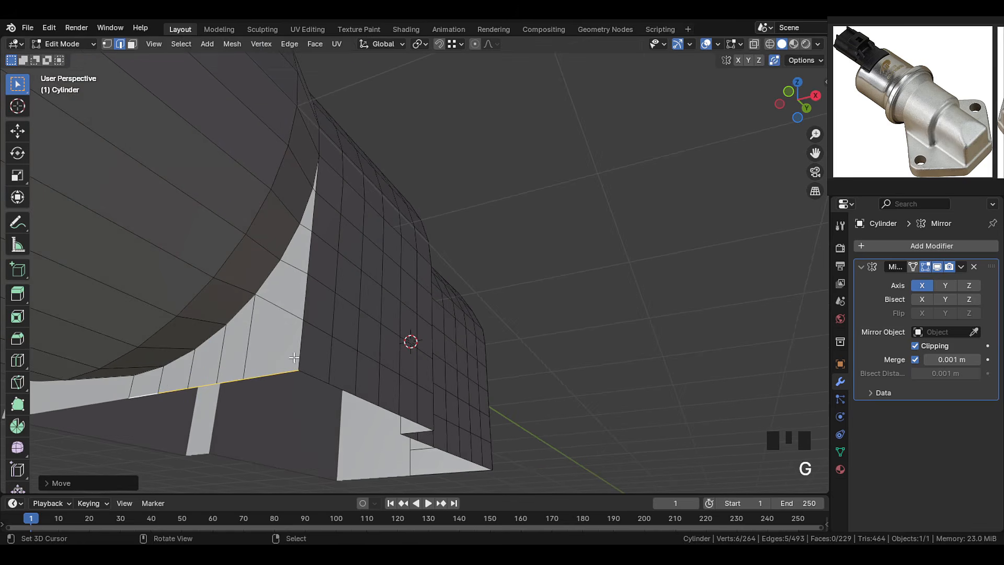
# Add one edge loop through the gap faces between the curved rim and the middle section's wall edge
pyautogui.hotkey('ctrl', 'r')
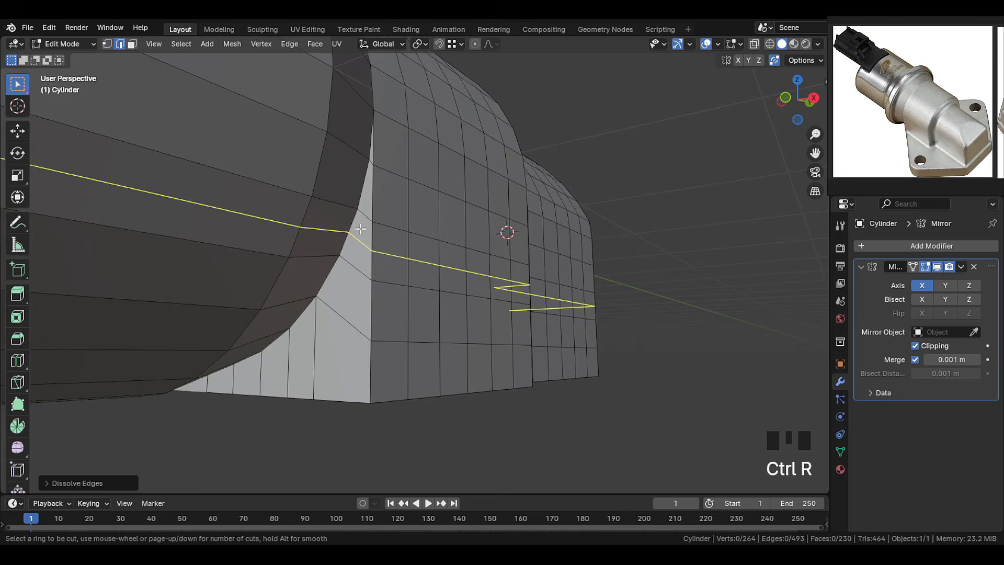
pyautogui.click(356, 241)
pyautogui.click(356, 242)
pyautogui.moveTo(364, 209); pyautogui.dragTo(371, 226, button='middle')
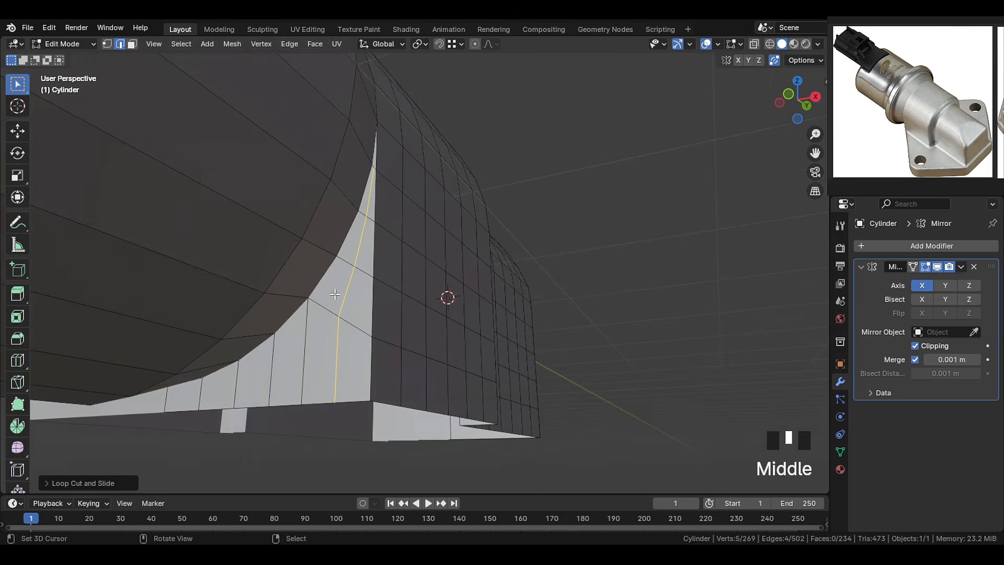
# Slide the new loop's top vertex slightly down along its edge in the narrow upper part of the gap
pyautogui.scroll(2, 368, 246)
pyautogui.press('1')
pyautogui.scroll(2, 368, 246)
pyautogui.rightClick(336, 203)
pyautogui.press('g')
pyautogui.press('g')
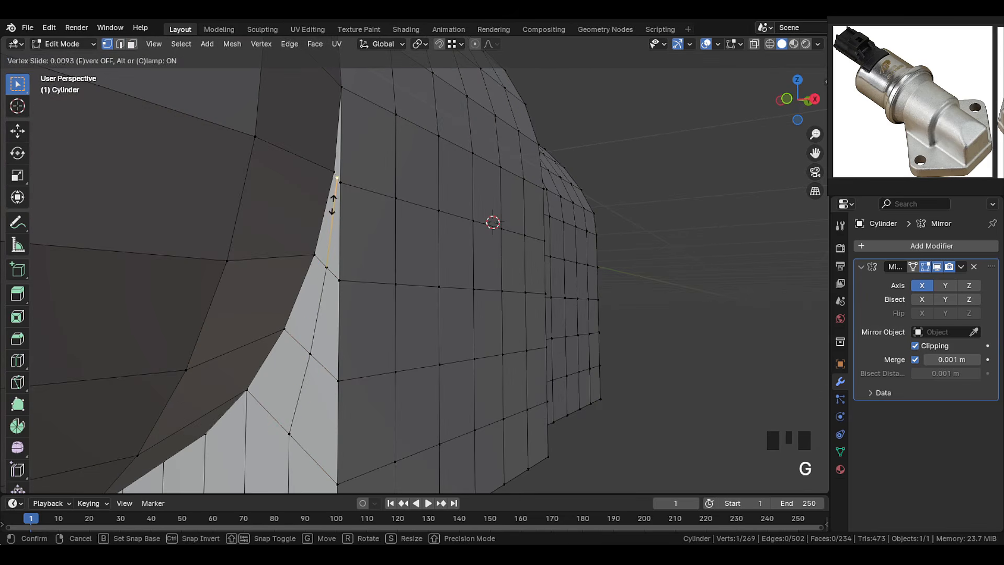
pyautogui.click(335, 205)
pyautogui.press('g')
pyautogui.press('g')
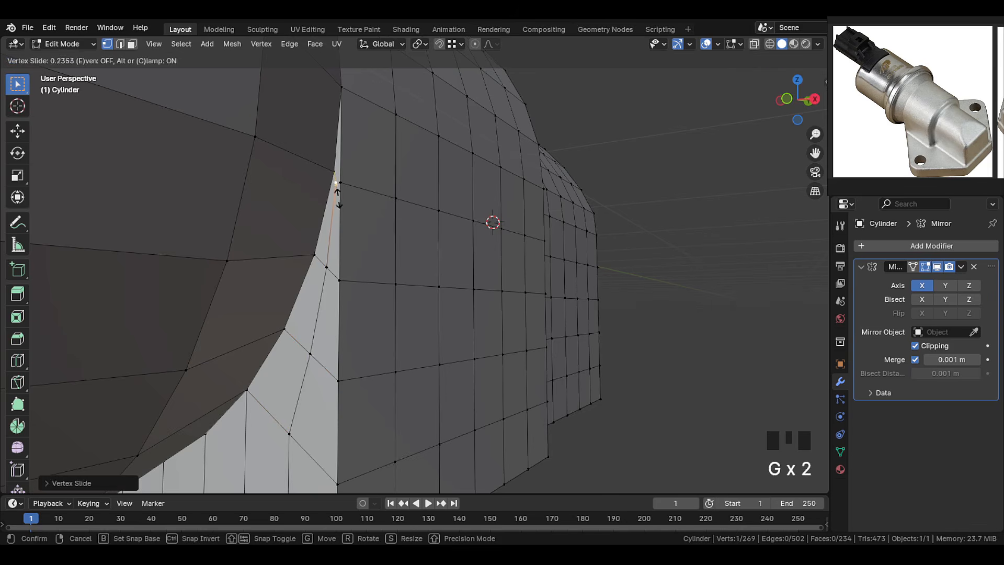
pyautogui.click(337, 198)
pyautogui.scroll(-2, 337, 201)
pyautogui.scroll(2, 337, 201)
# Knife-cut horizontally across the lower vertical strips, from the housing's centre line to the new loop near the wall
pyautogui.moveTo(337, 201); pyautogui.dragTo(211, 340, button='middle')
pyautogui.press('k')
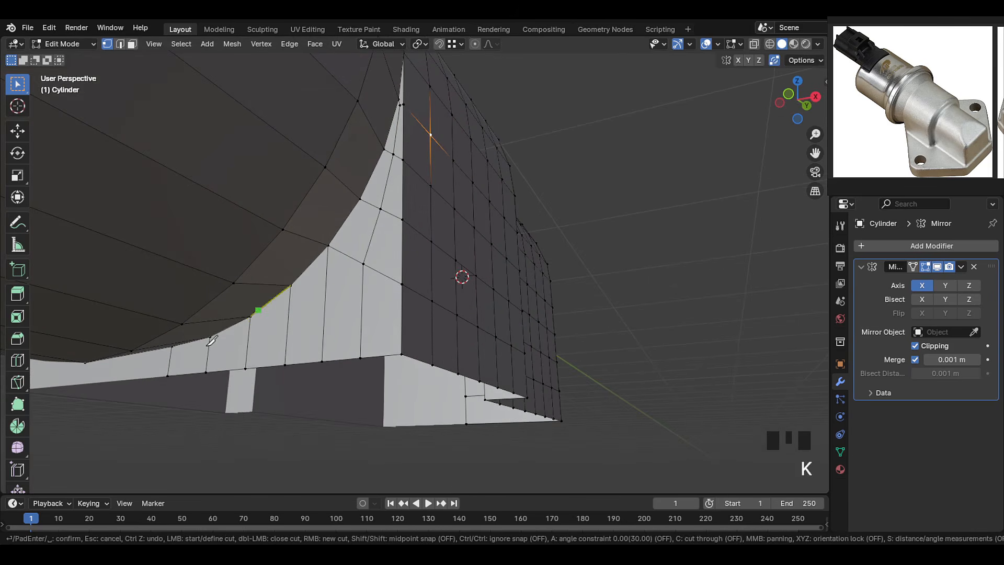
pyautogui.click(170, 360)
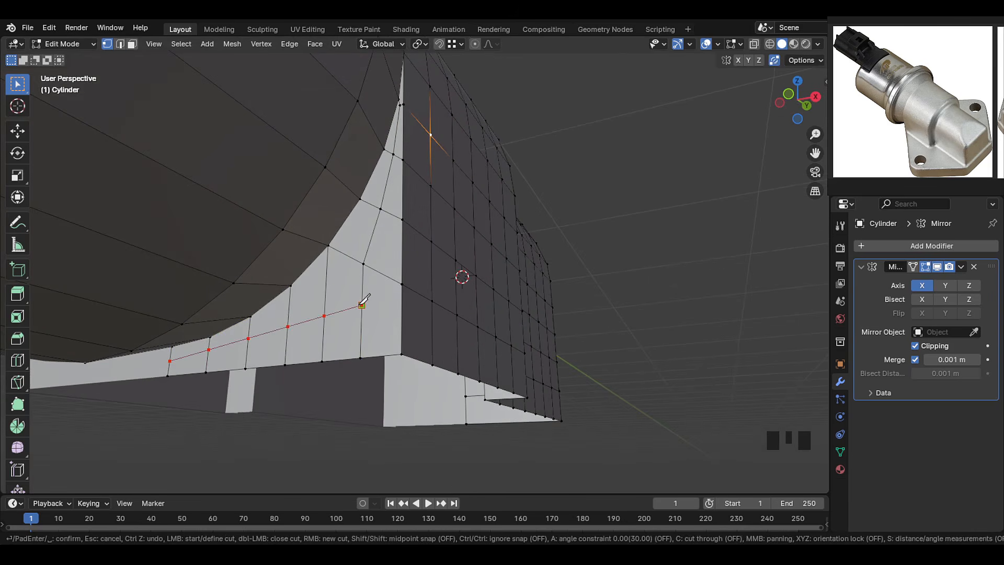
pyautogui.press('space')
# Merge the three vertices around the cut's outer end at their centre and dissolve the surplus edge below
pyautogui.rightClick(325, 315)
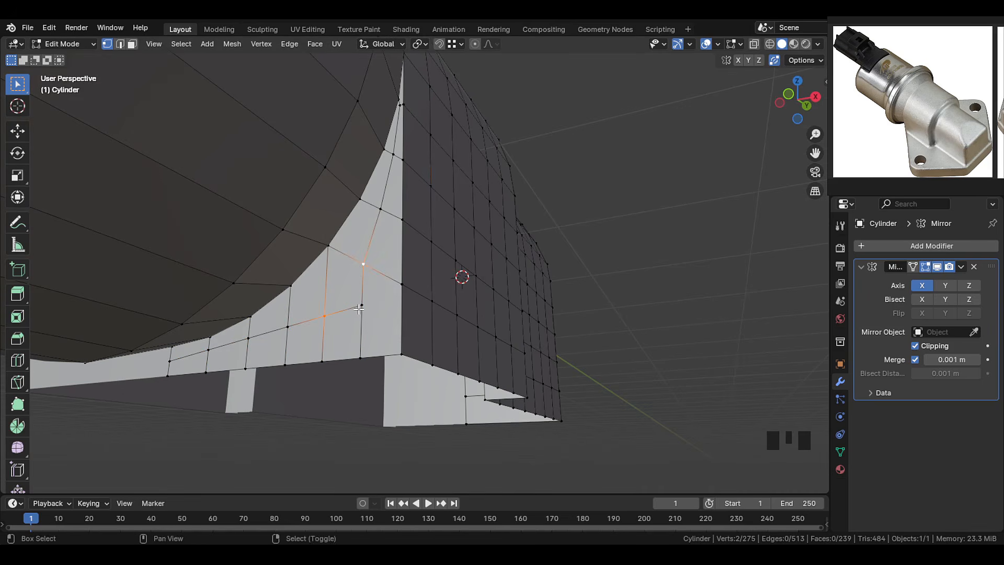
pyautogui.press('m')
pyautogui.click(354, 213)
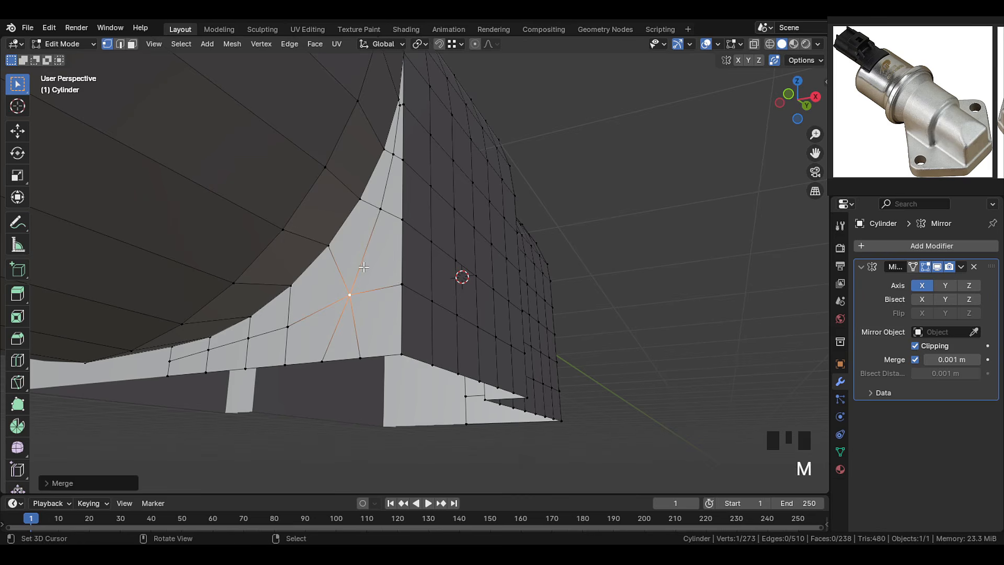
pyautogui.press('2')
pyautogui.press('x')
pyautogui.click(361, 305)
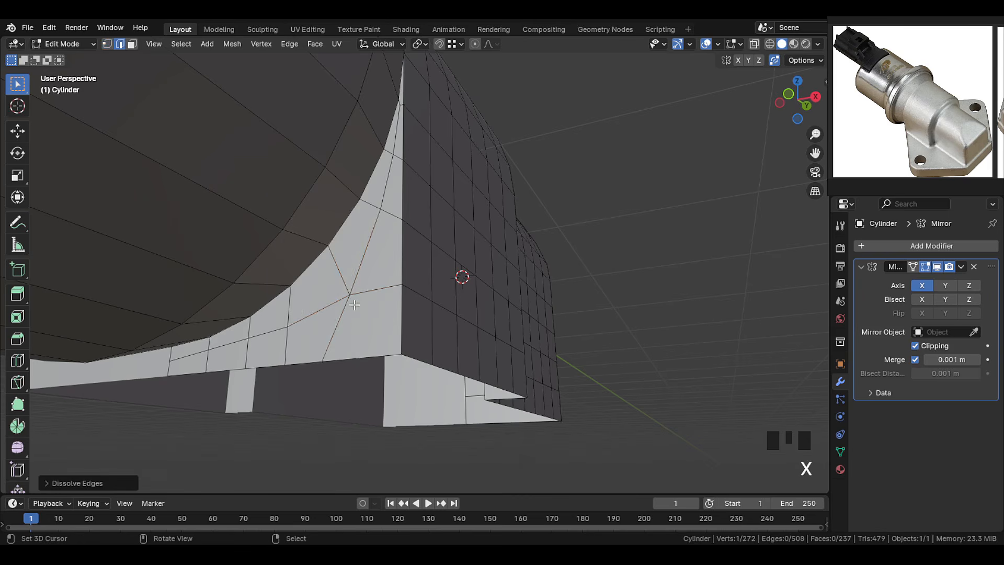
# Slide the bottom-edge vertex below the merged point towards the wall corner until it lies directly beneath that point
pyautogui.moveTo(360, 304); pyautogui.dragTo(376, 302, button='middle')
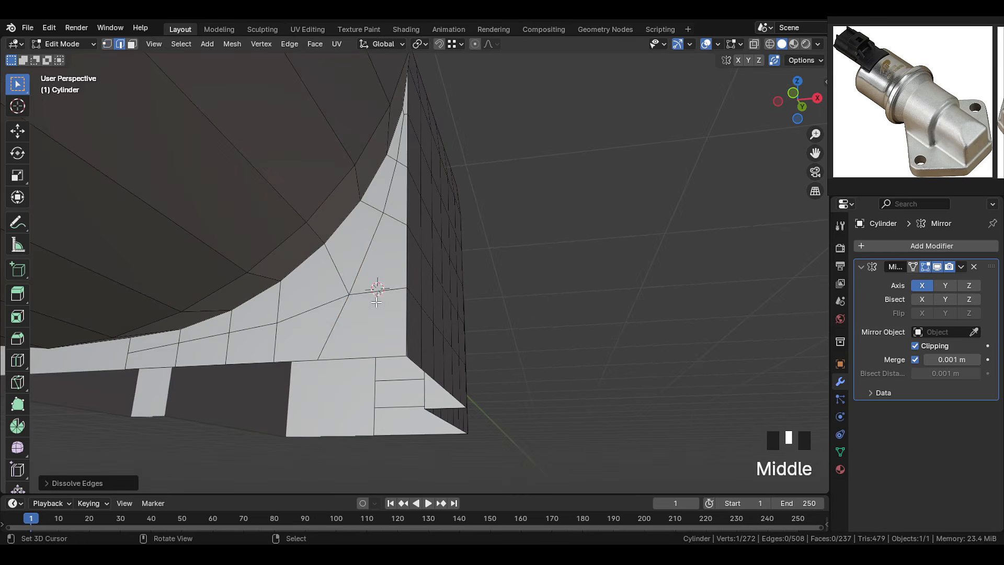
pyautogui.press('1')
pyautogui.rightClick(317, 359)
pyautogui.press('g')
pyautogui.press('g')
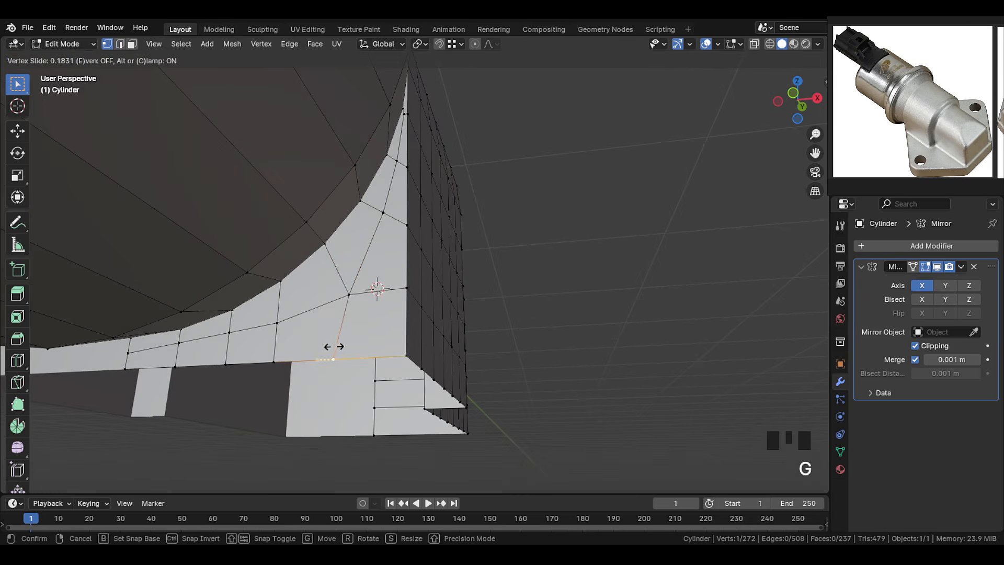
pyautogui.click(343, 347)
pyautogui.scroll(-3, 345, 339)
pyautogui.scroll(2, 345, 339)
pyautogui.press('g')
pyautogui.press('g')
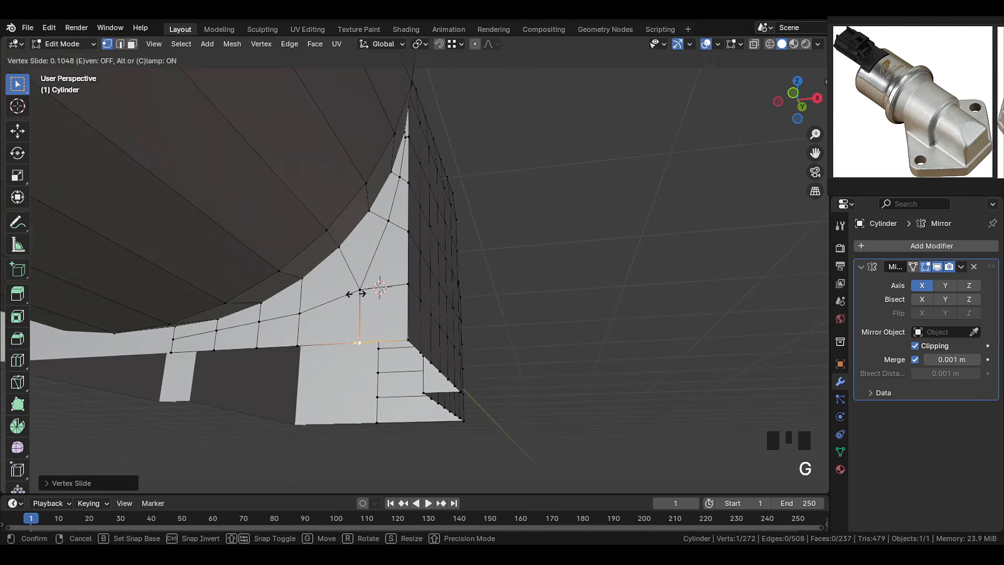
pyautogui.click(356, 293)
# Clear the selection and examine the reworked transition faces outside Edit Mode, then return to mesh editing
pyautogui.hotkey('alt', 'a')
pyautogui.moveTo(397, 340); pyautogui.dragTo(378, 371, button='middle')
pyautogui.press('Tab')
pyautogui.press('Tab')
pyautogui.keyDown('shift'); pyautogui.moveTo(643, 285); pyautogui.dragTo(379, 317, button='middle'); pyautogui.keyUp('shift')
pyautogui.scroll(3, 419, 307)
pyautogui.scroll(1, 287, 380)
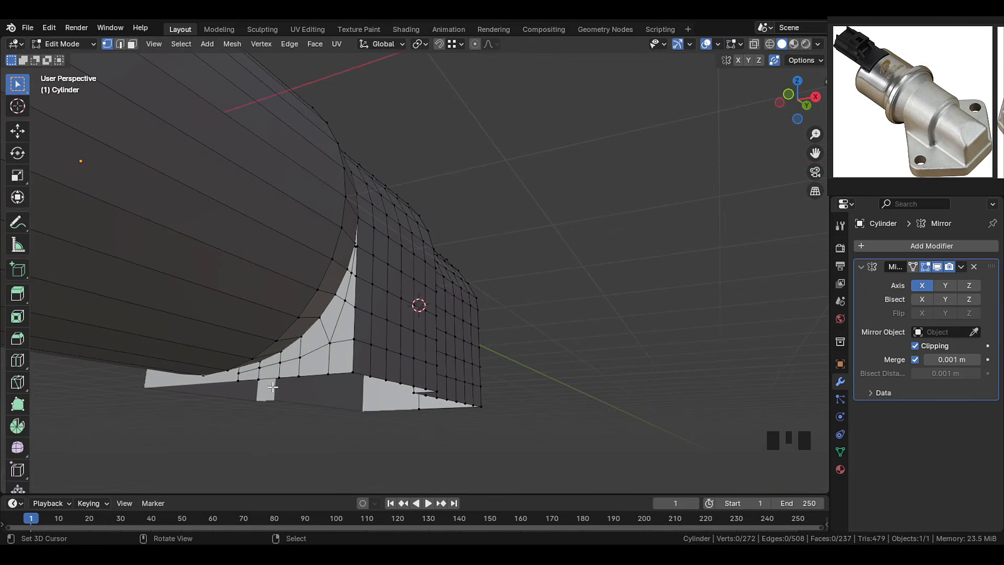
# Add three vertical loop cuts to the housing's lower front wall, left centred between its outer corner and the centre line
pyautogui.moveTo(307, 380); pyautogui.dragTo(397, 346, button='middle')
pyautogui.scroll(2, 417, 354)
pyautogui.hotkey('ctrl', 'r')
pyautogui.scroll(2, 422, 354)
pyautogui.click(422, 354)
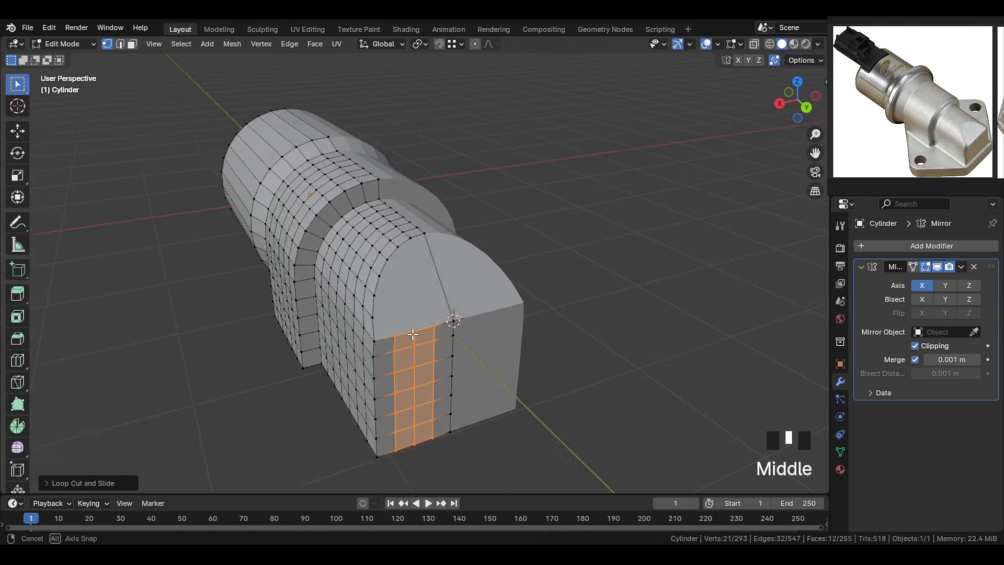
pyautogui.scroll(2, 390, 343)
# Connect the three top-edge vertices of the front wall to the matching vertices on the arched outline above
pyautogui.rightClick(384, 343)
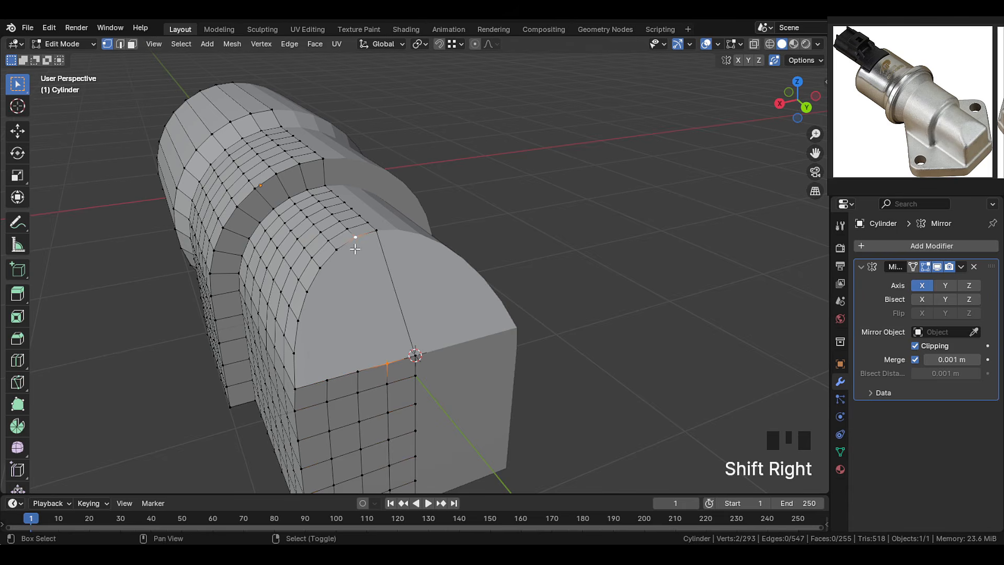
pyautogui.rightClick(357, 361)
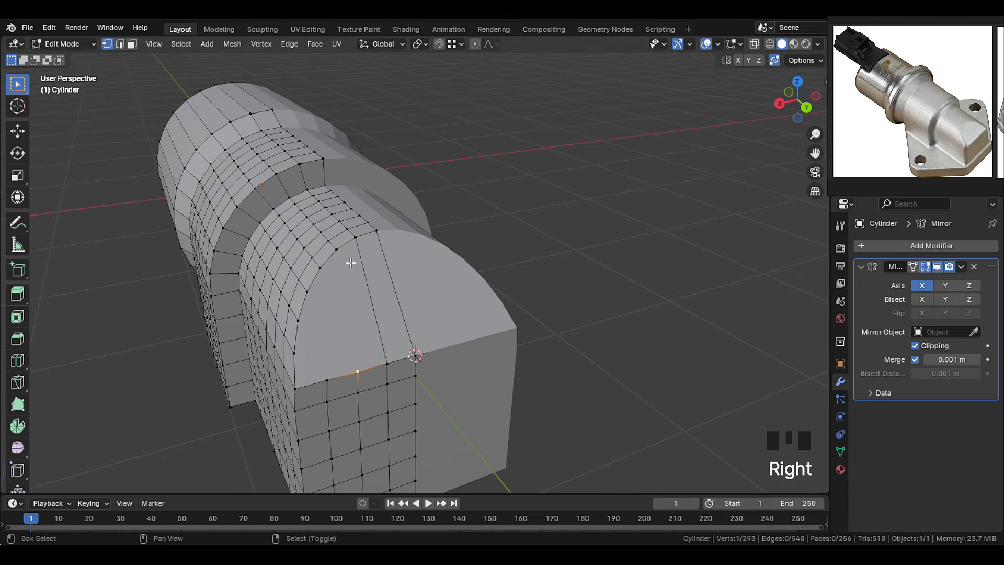
pyautogui.rightClick(328, 375)
pyautogui.keyDown('shift'); pyautogui.rightClick(321, 270); pyautogui.keyUp('shift')
pyautogui.press('j')
# Add two evenly spaced loop cuts across the new strips on the sloped front face
pyautogui.moveTo(336, 293); pyautogui.dragTo(352, 306, button='middle')
pyautogui.hotkey('ctrl', 'r')
pyautogui.scroll(1, 349, 307)
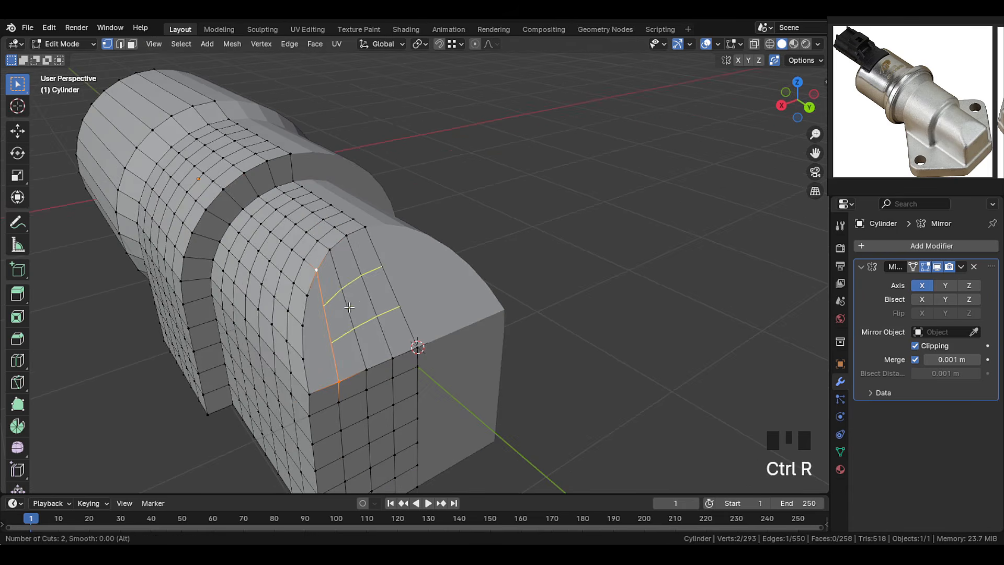
pyautogui.click(349, 307)
pyautogui.rightClick(349, 307)
# Connect the outer ends of the new cuts to the side vertices of the arched outline with three edges
pyautogui.keyDown('shift'); pyautogui.rightClick(307, 361); pyautogui.keyUp('shift')
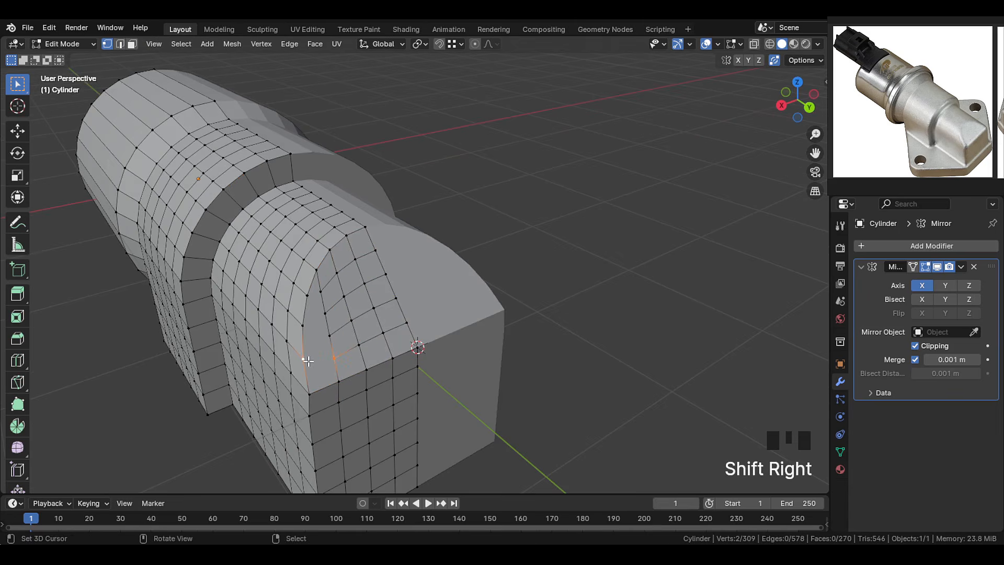
pyautogui.keyDown('shift'); pyautogui.rightClick(328, 341); pyautogui.keyUp('shift')
pyautogui.rightClick(316, 324)
pyautogui.scroll(1, 308, 303)
# Slide the vertex in the outer curved corner of the sloped front face to even out the surrounding faces
pyautogui.rightClick(304, 294)
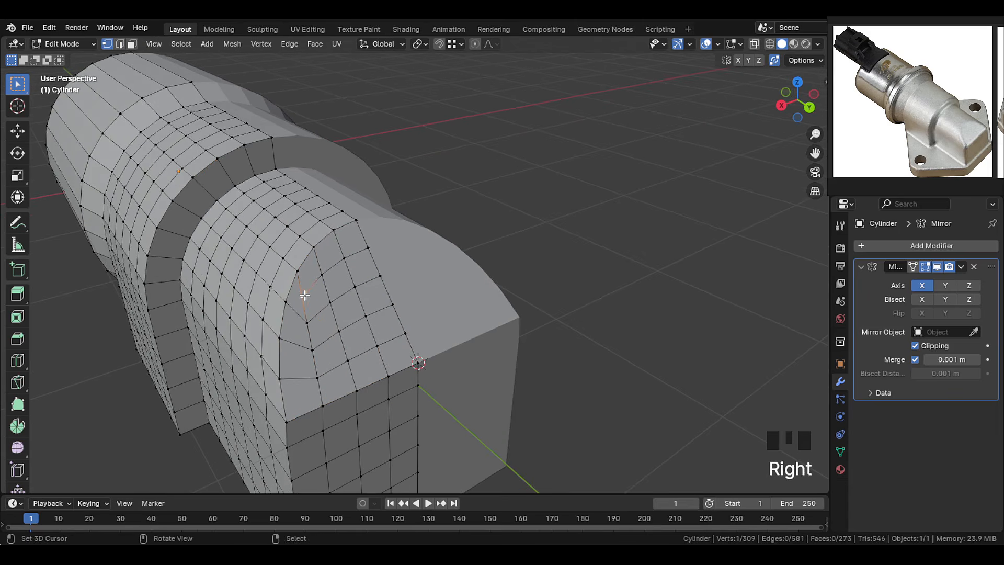
pyautogui.press('g')
pyautogui.press('g')
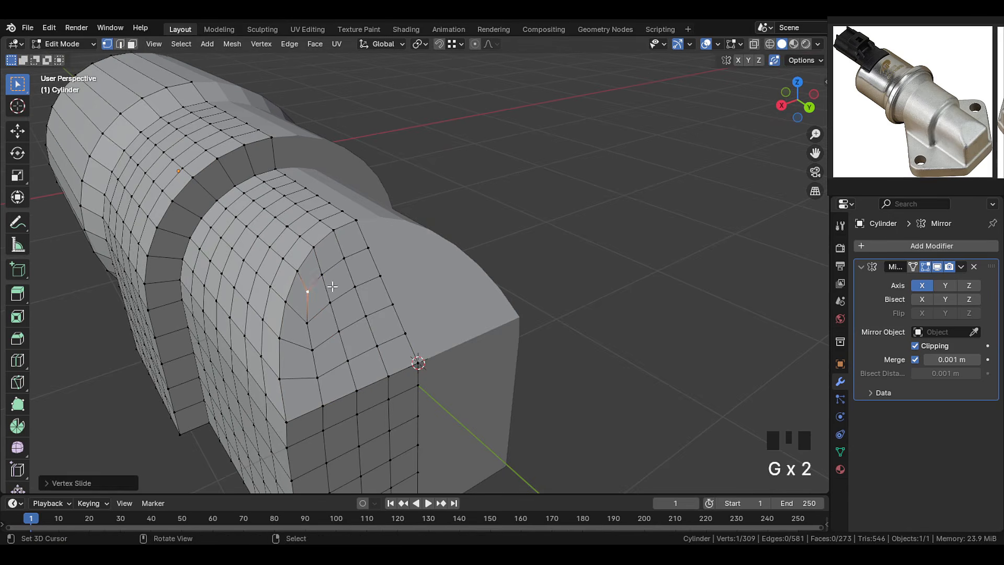
pyautogui.scroll(-1, 319, 314)
pyautogui.click(329, 330)
# Clear the selection and examine the reworked front end outside Edit Mode, then return to mesh editing
pyautogui.hotkey('alt', 'a')
pyautogui.moveTo(329, 330); pyautogui.dragTo(308, 328, button='middle')
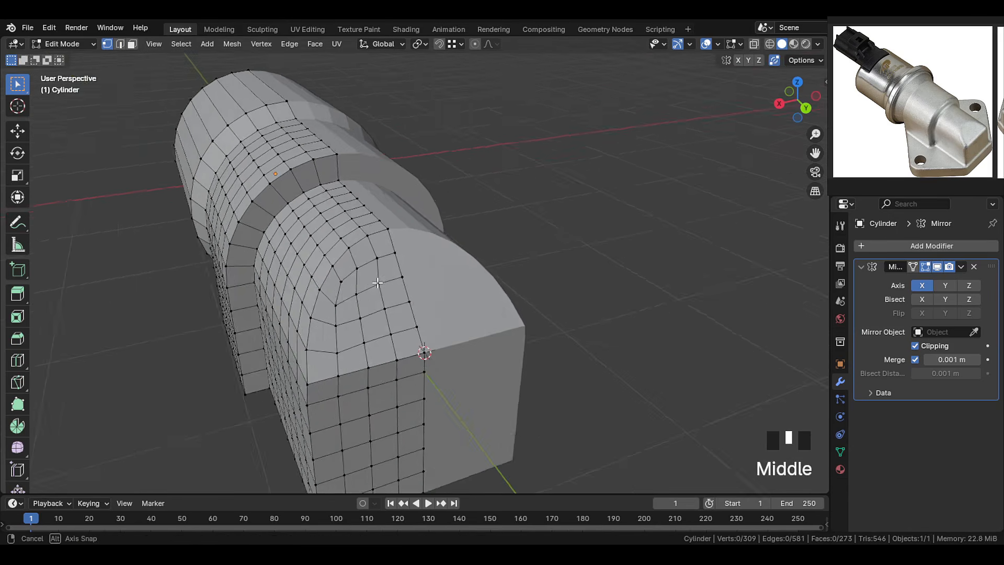
pyautogui.scroll(-2, 365, 314)
pyautogui.press('Tab')
pyautogui.moveTo(373, 314)
pyautogui.mouseDown(button='middle')
pyautogui.moveTo(422, 308)
pyautogui.moveTo(378, 319)
pyautogui.mouseUp(button='middle')
pyautogui.press('Tab')
pyautogui.scroll(2, 377, 319)
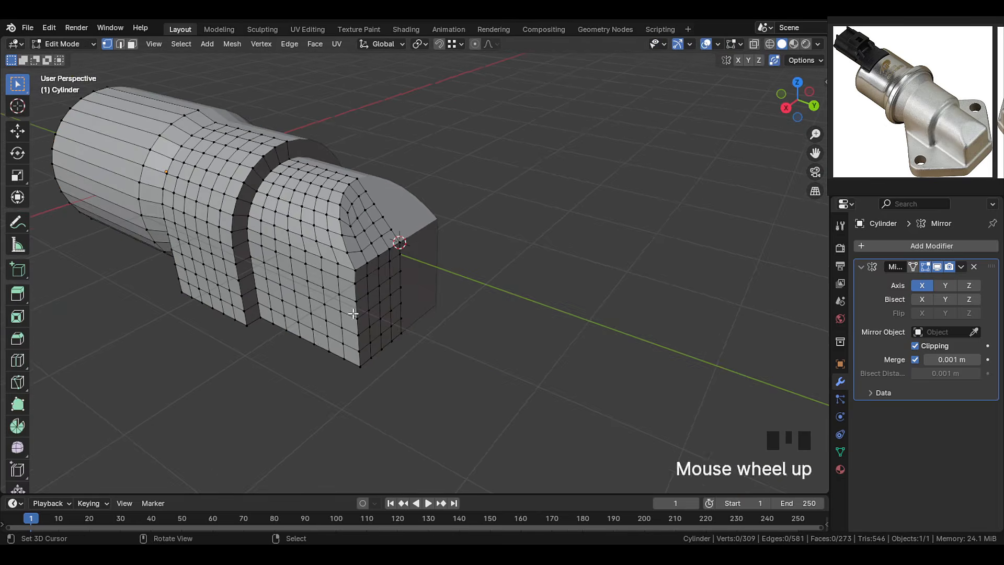
# Extrude the bottom edges of the front wall slightly forward as a narrow lip
pyautogui.keyDown('shift'); pyautogui.moveTo(383, 375); pyautogui.dragTo(387, 334, button='middle'); pyautogui.keyUp('shift')
pyautogui.press('2')
pyautogui.keyDown('ctrl'); pyautogui.rightClick(337, 372); pyautogui.keyUp('ctrl')
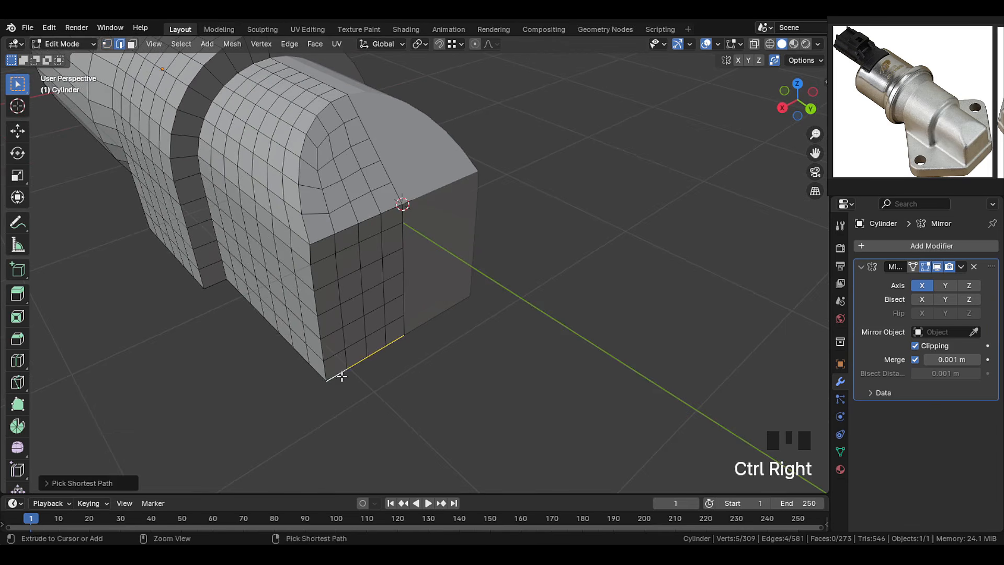
pyautogui.moveTo(337, 372); pyautogui.dragTo(362, 375, button='middle')
pyautogui.press('e')
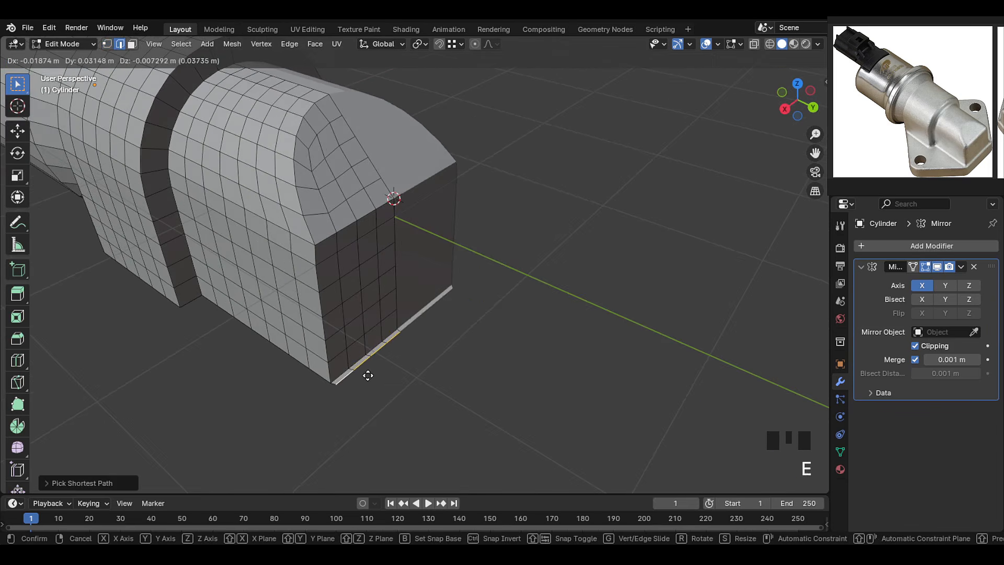
pyautogui.click(366, 374)
# Extrude the bottom edges of the side wall, including the front lip's end, sideways by one row of faces
pyautogui.scroll(-1, 400, 395)
pyautogui.keyDown('shift'); pyautogui.moveTo(359, 377); pyautogui.dragTo(401, 360, button='middle'); pyautogui.keyUp('shift')
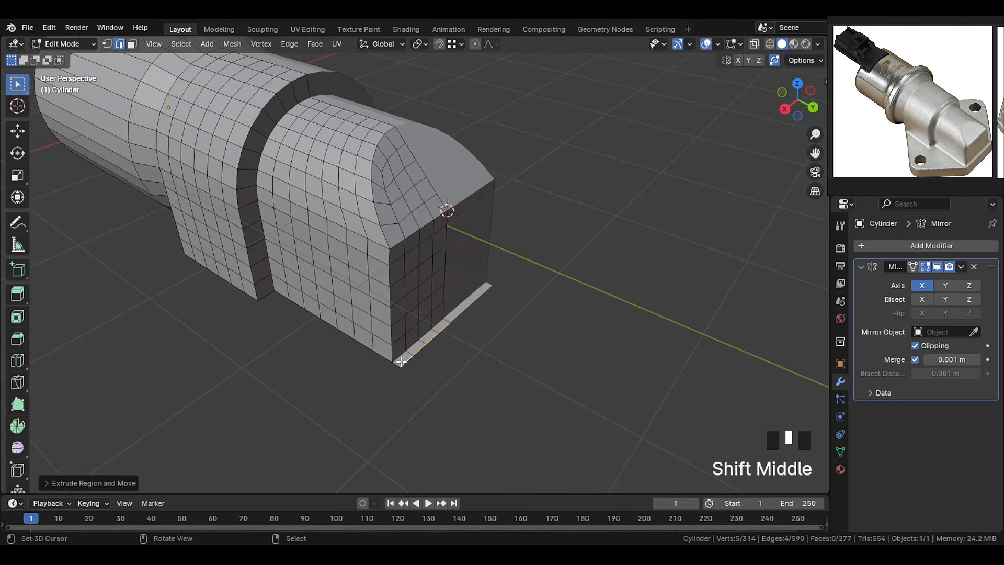
pyautogui.keyDown('ctrl'); pyautogui.rightClick(332, 331); pyautogui.keyUp('ctrl')
pyautogui.keyDown('ctrl'); pyautogui.rightClick(284, 291); pyautogui.keyUp('ctrl')
pyautogui.scroll(1, 285, 291)
pyautogui.scroll(-1, 281, 293)
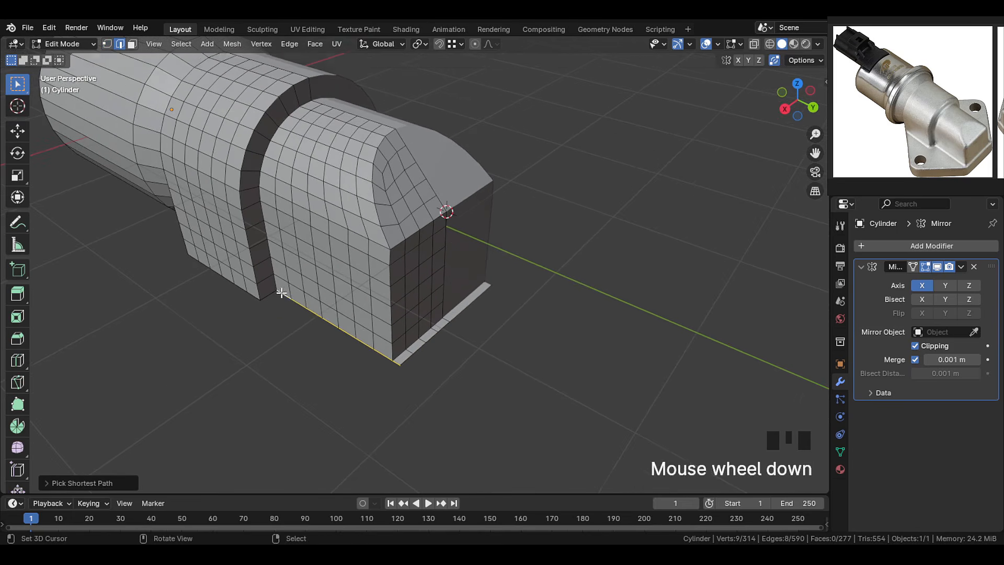
pyautogui.press('e')
pyautogui.click(262, 304)
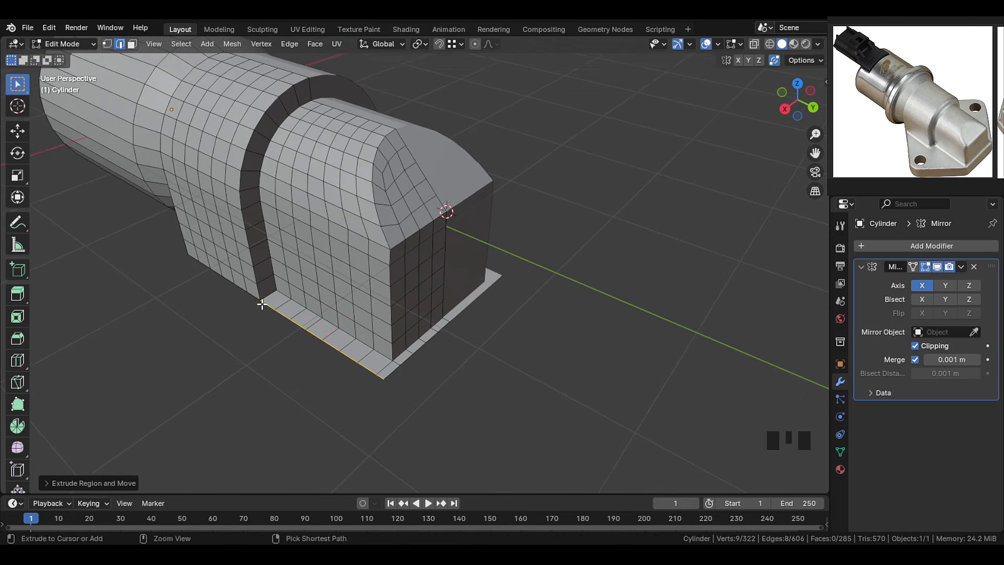
# Repeat the sideways extrusion until the flange grid extends fourteen faces out from the side wall
pyautogui.scroll(-3, 347, 316)
pyautogui.hotkey('shift', 'r')
pyautogui.hotkey('shift', 'r')
pyautogui.hotkey('shift', 'r')
pyautogui.hotkey('shift', 'r')
pyautogui.hotkey('shift', 'r')
pyautogui.hotkey('shift', 'r')
pyautogui.hotkey('shift', 'r')
pyautogui.hotkey('shift', 'r')
pyautogui.hotkey('shift', 'r')
pyautogui.hotkey('shift', 'r')
pyautogui.hotkey('shift', 'r')
pyautogui.hotkey('shift', 'r')
pyautogui.hotkey('shift', 'r')
pyautogui.hotkey('shift', 'r')
pyautogui.hotkey('shift', 'r')
pyautogui.hotkey('shift', 'r')
pyautogui.hotkey('shift', 'r')
pyautogui.hotkey('shift', 'r')
pyautogui.hotkey('shift', 'r')
pyautogui.hotkey('shift', 'r')
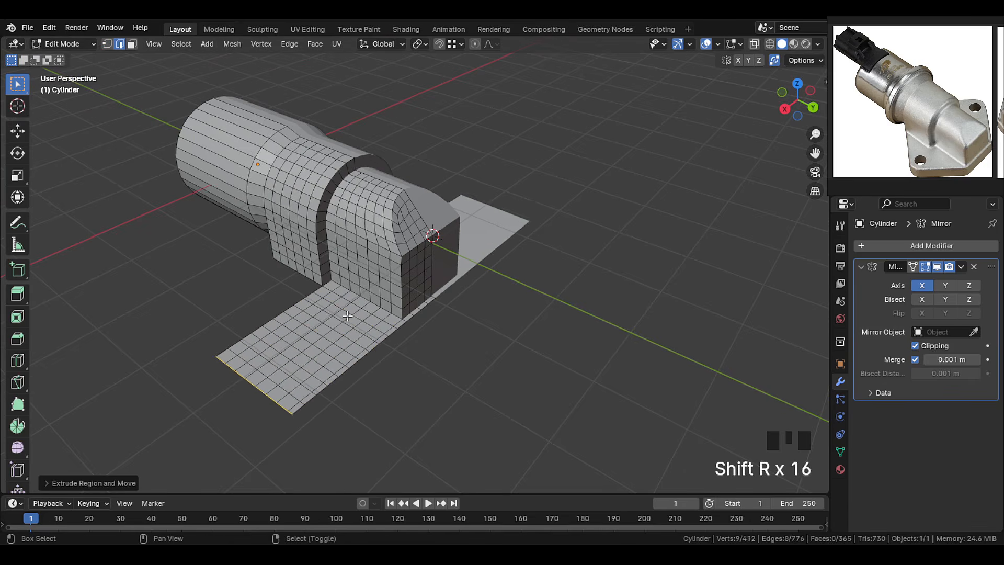
# Extrude the flange grid's rear edge backward along Y in 0.2 m rows up to the rear end of the wider body wall
pyautogui.moveTo(347, 315); pyautogui.dragTo(431, 253, button='middle')
pyautogui.scroll(3, 368, 257)
pyautogui.rightClick(431, 253)
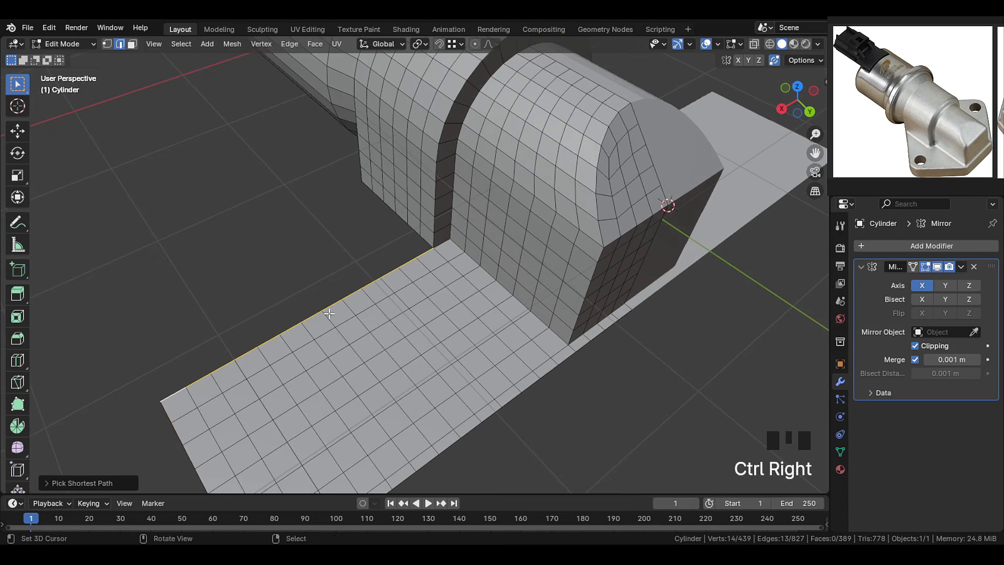
pyautogui.press('e')
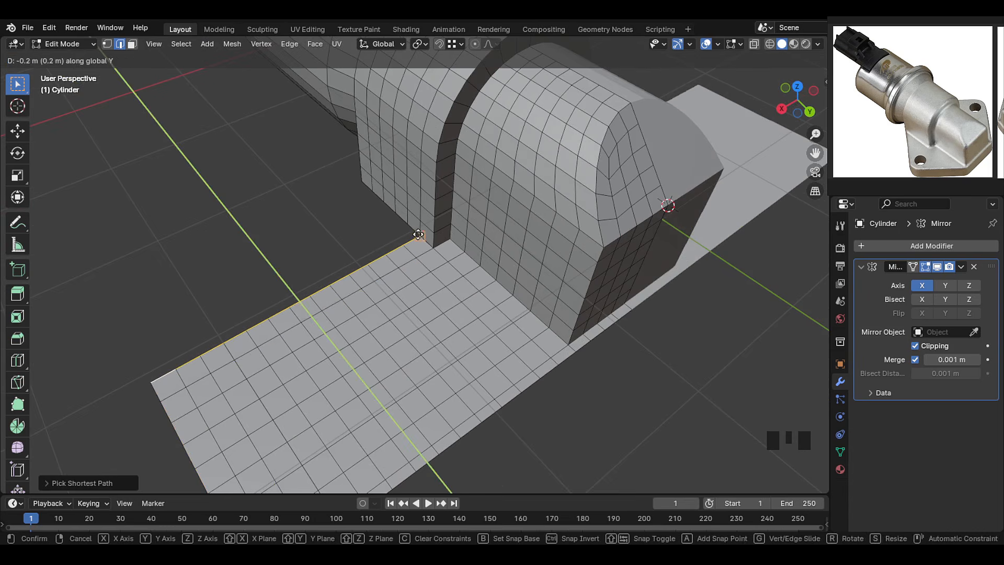
pyautogui.click(389, 262)
pyautogui.hotkey('shift', 'r')
pyautogui.hotkey('shift', 'r')
pyautogui.hotkey('shift', 'r')
pyautogui.hotkey('shift', 'r')
pyautogui.hotkey('shift', 'r')
pyautogui.hotkey('shift', 'r')
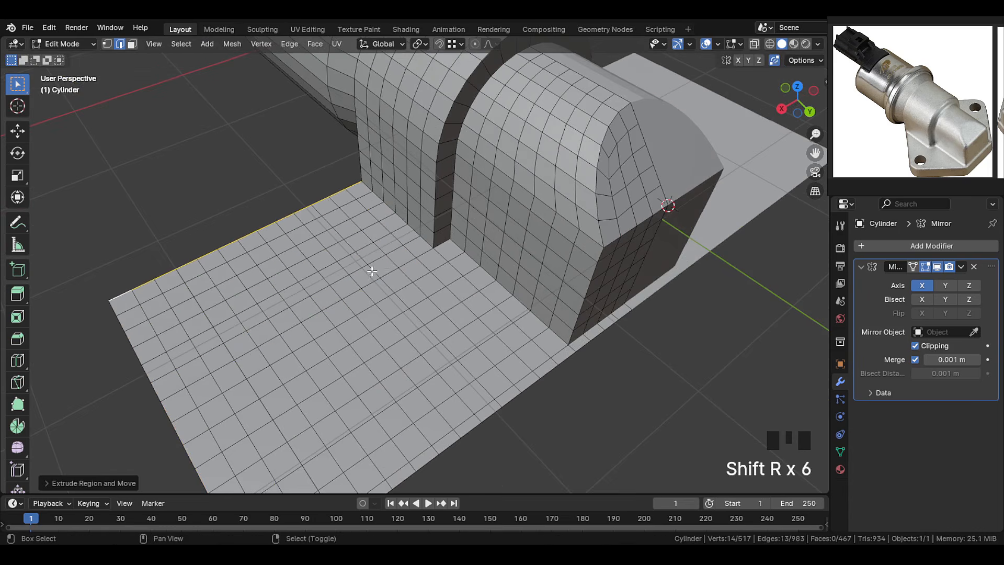
pyautogui.moveTo(389, 271); pyautogui.dragTo(389, 264, button='middle')
pyautogui.scroll(-1, 389, 263)
pyautogui.press('g')
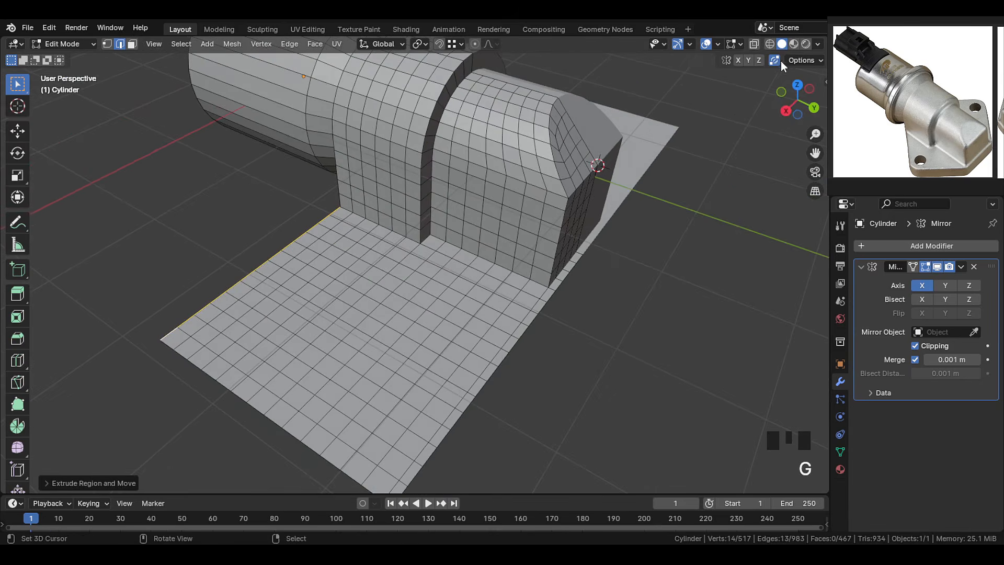
# In top view, delete two diagonal runs of flange faces that converge from the front and rear edges to an outer point
pyautogui.keyDown('shift'); pyautogui.moveTo(523, 262); pyautogui.dragTo(305, 313, button='middle'); pyautogui.keyUp('shift')
pyautogui.press('KP_7')
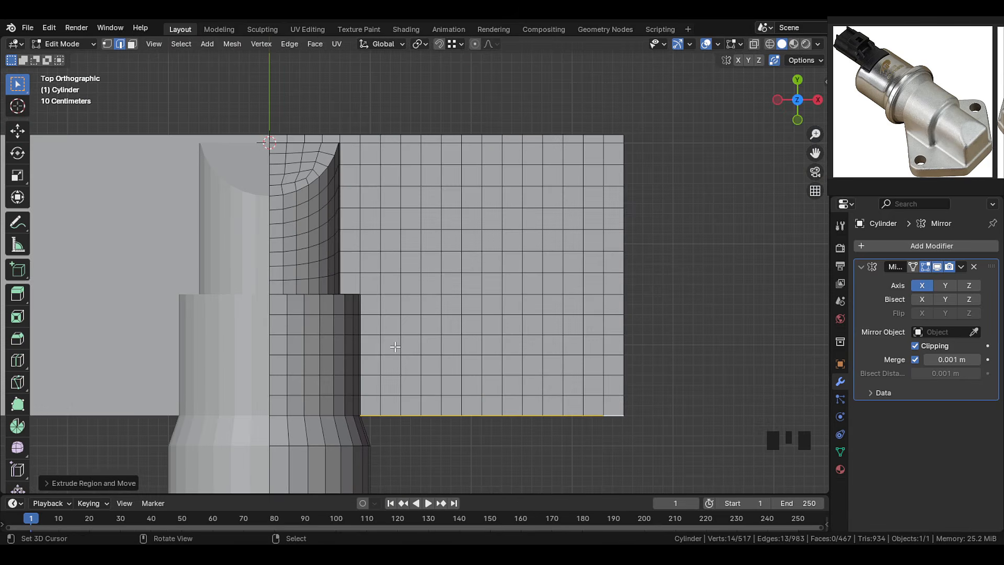
pyautogui.press('3')
pyautogui.rightClick(390, 405)
pyautogui.keyDown('shift'); pyautogui.rightClick(411, 385); pyautogui.keyUp('shift')
pyautogui.keyDown('shift'); pyautogui.rightClick(431, 365); pyautogui.keyUp('shift')
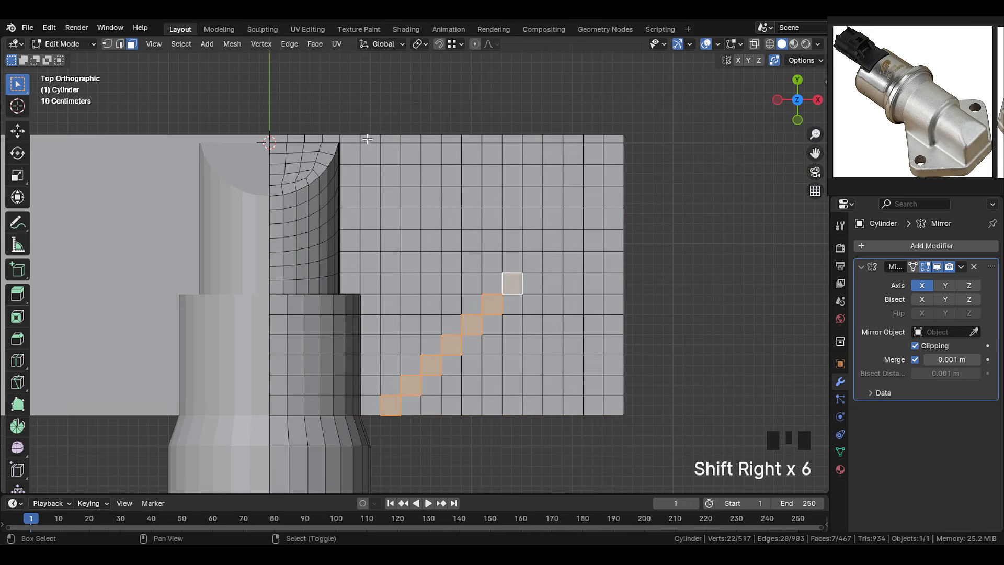
pyautogui.keyDown('shift'); pyautogui.rightClick(411, 175); pyautogui.keyUp('shift')
pyautogui.keyDown('shift'); pyautogui.rightClick(430, 196); pyautogui.keyUp('shift')
pyautogui.keyDown('shift'); pyautogui.rightClick(450, 216); pyautogui.keyUp('shift')
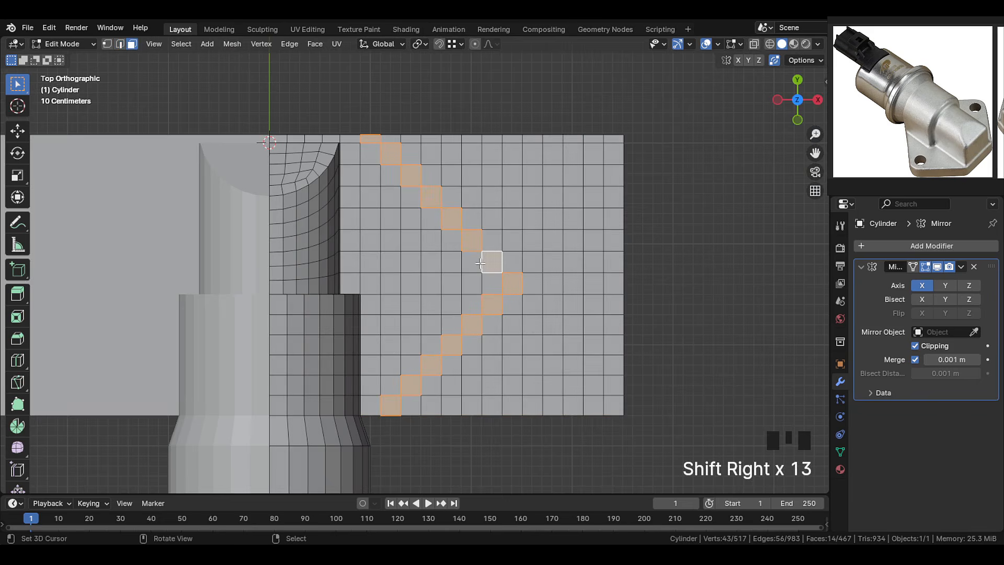
pyautogui.press('x')
pyautogui.click(475, 195)
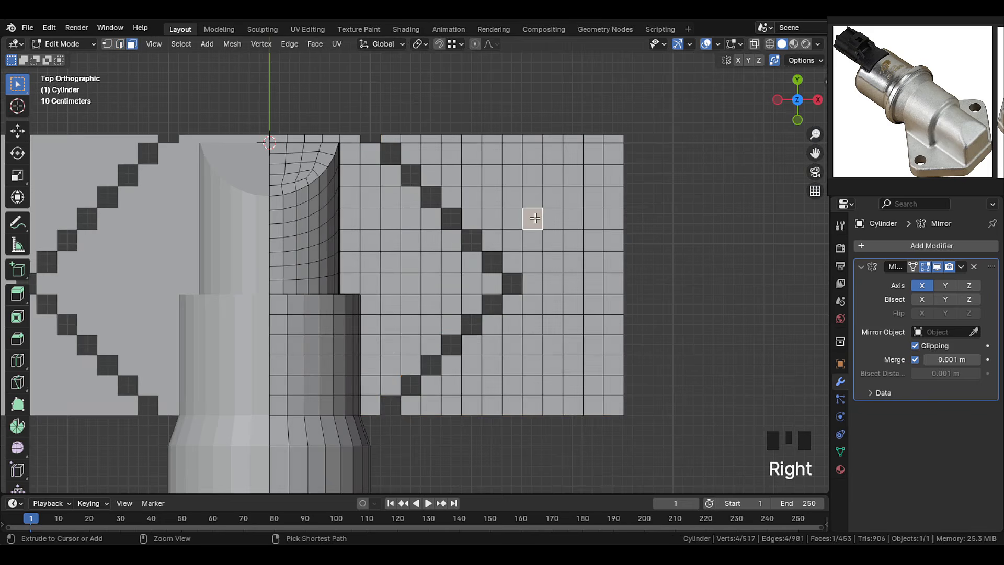
# Select all linked faces of the detached outer flange piece and delete them
pyautogui.hotkey('ctrl', 'l')
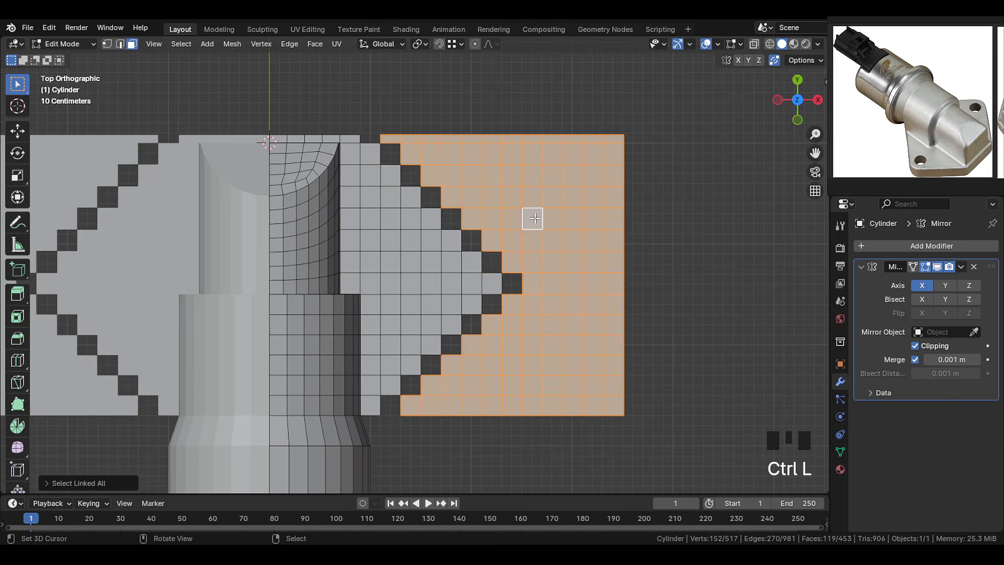
pyautogui.press('x')
pyautogui.click(527, 214)
# Slide each stair-step corner vertex along the flange's rear side inward onto its neighbour, merging them into a slanted edge
pyautogui.moveTo(526, 214); pyautogui.dragTo(283, 263, button='middle')
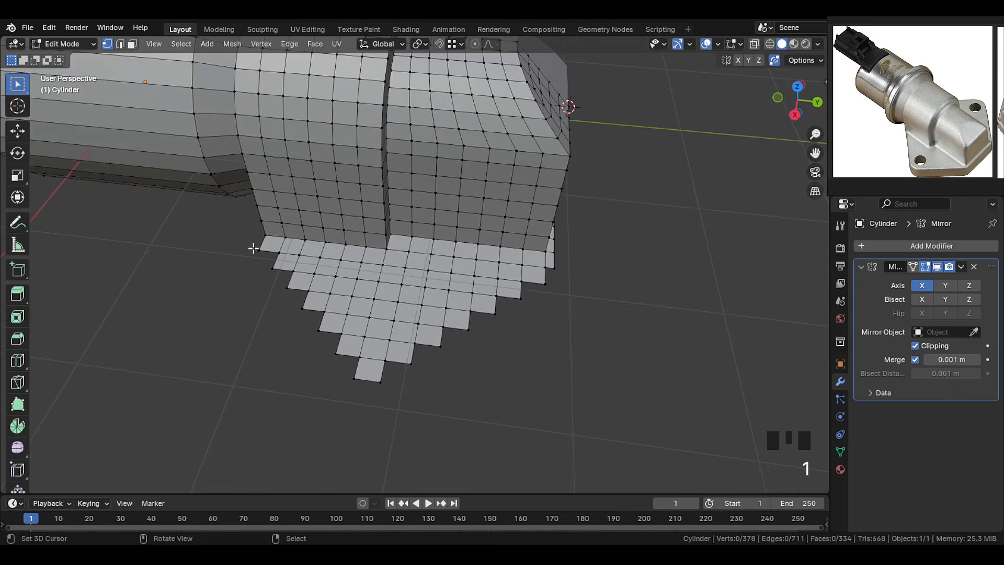
pyautogui.press('g')
pyautogui.press('g')
pyautogui.click(288, 253)
pyautogui.rightClick(272, 268)
pyautogui.press('g')
pyautogui.press('g')
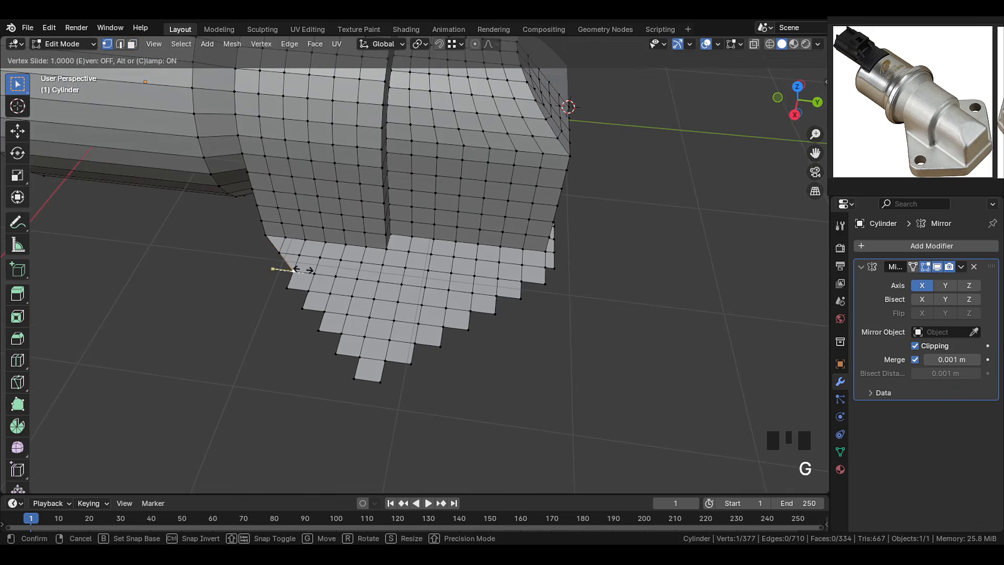
pyautogui.click(307, 270)
pyautogui.rightClick(287, 288)
pyautogui.press('g')
pyautogui.press('g')
pyautogui.click(325, 286)
pyautogui.rightClick(302, 308)
pyautogui.press('g')
pyautogui.press('g')
pyautogui.click(340, 311)
pyautogui.rightClick(317, 329)
pyautogui.press('g')
pyautogui.press('g')
pyautogui.click(355, 333)
pyautogui.rightClick(336, 353)
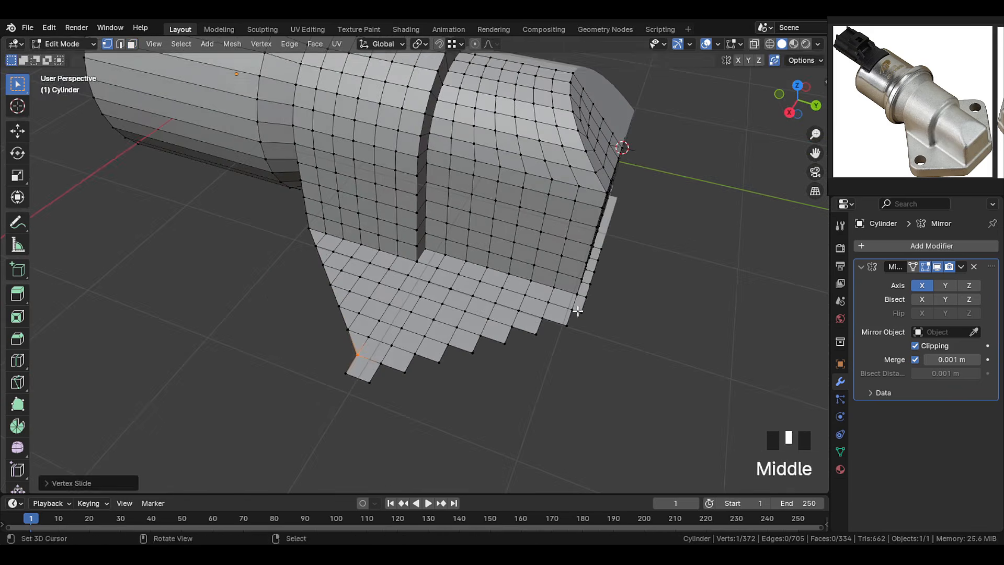
# Slide the stair-step corner vertices along the flange's front side onto their neighbours, merging them into a slanted edge
pyautogui.press('g')
pyautogui.click(535, 312)
pyautogui.rightClick(535, 334)
pyautogui.press('g')
pyautogui.press('g')
pyautogui.click(502, 318)
pyautogui.rightClick(504, 343)
pyautogui.press('g')
pyautogui.press('g')
pyautogui.click(471, 330)
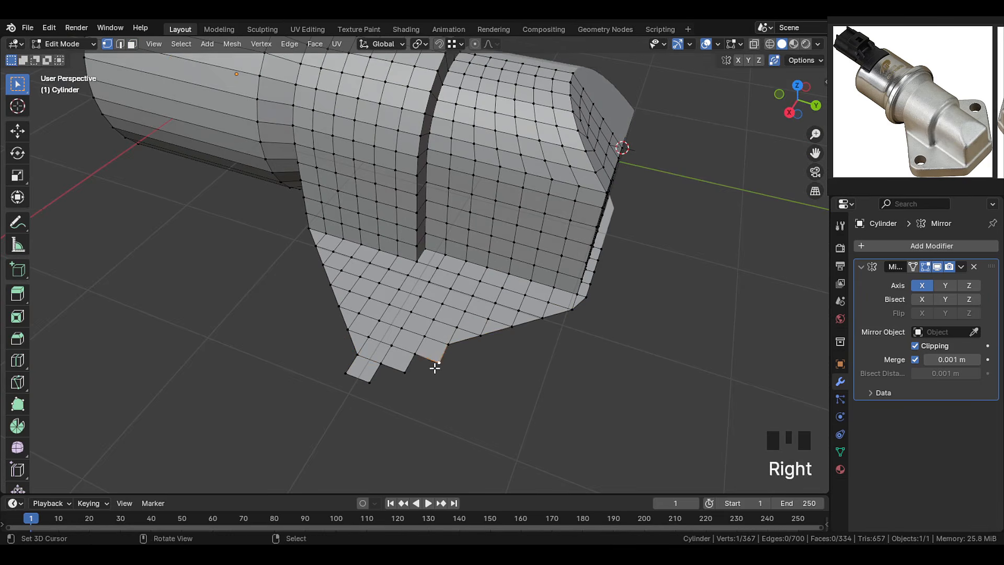
pyautogui.click(364, 351)
# Straighten the flange's slanted front edge, from the tip to the front corner, with Set Linear
pyautogui.moveTo(468, 347); pyautogui.dragTo(412, 342, button='middle')
pyautogui.scroll(2, 412, 343)
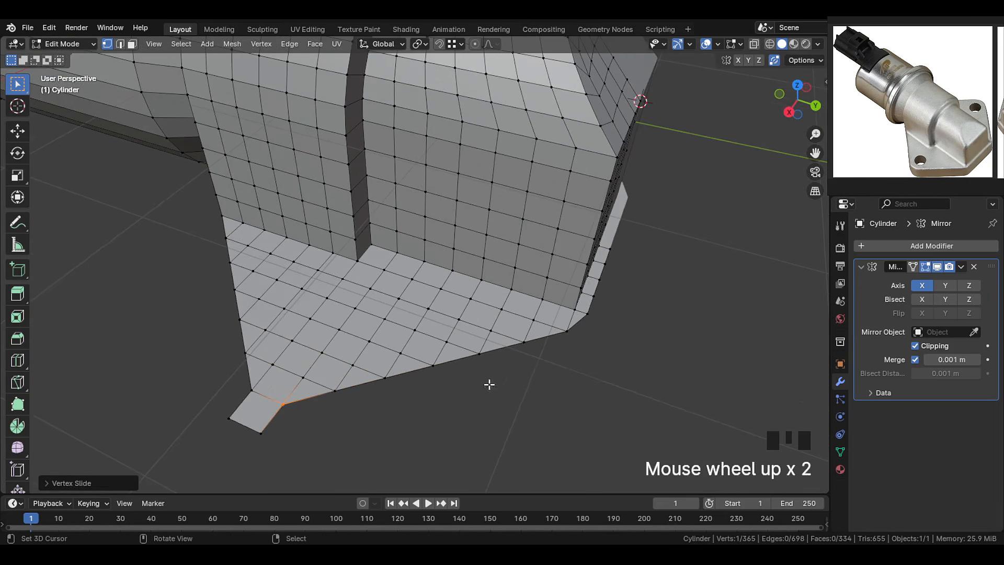
pyautogui.scroll(-1, 552, 339)
pyautogui.press('2')
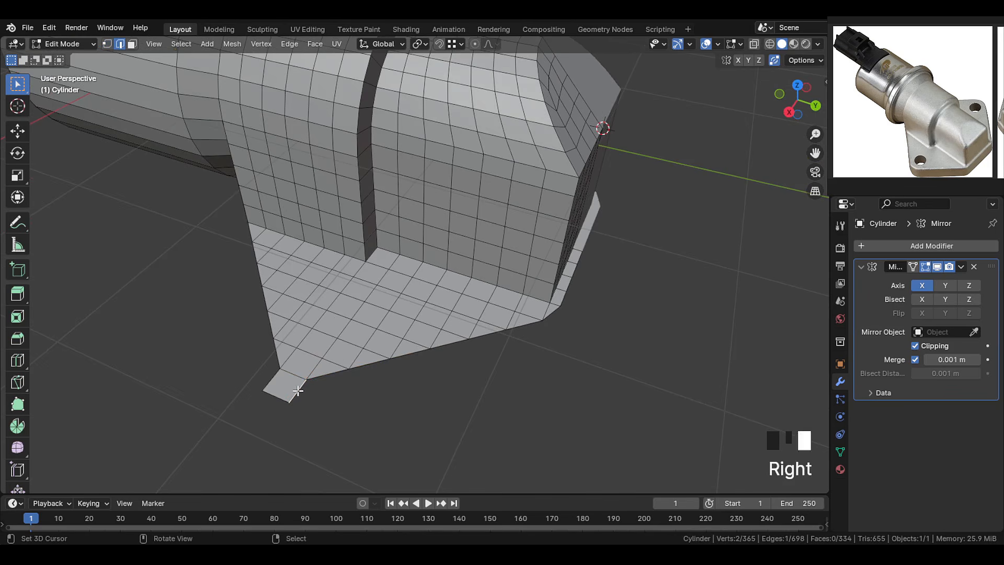
pyautogui.keyDown('ctrl'); pyautogui.rightClick(545, 316); pyautogui.keyUp('ctrl')
pyautogui.press('w')
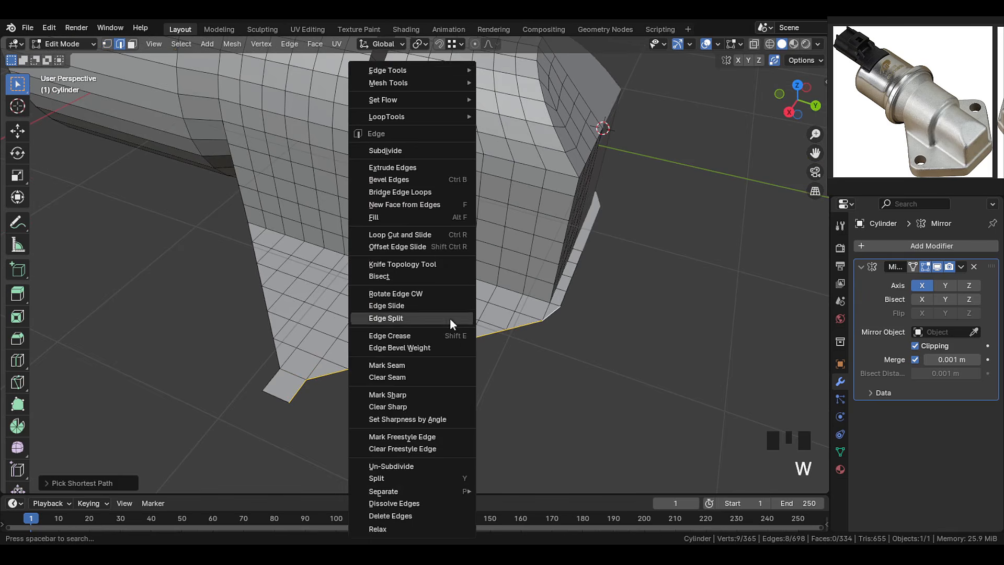
pyautogui.moveTo(431, 98)
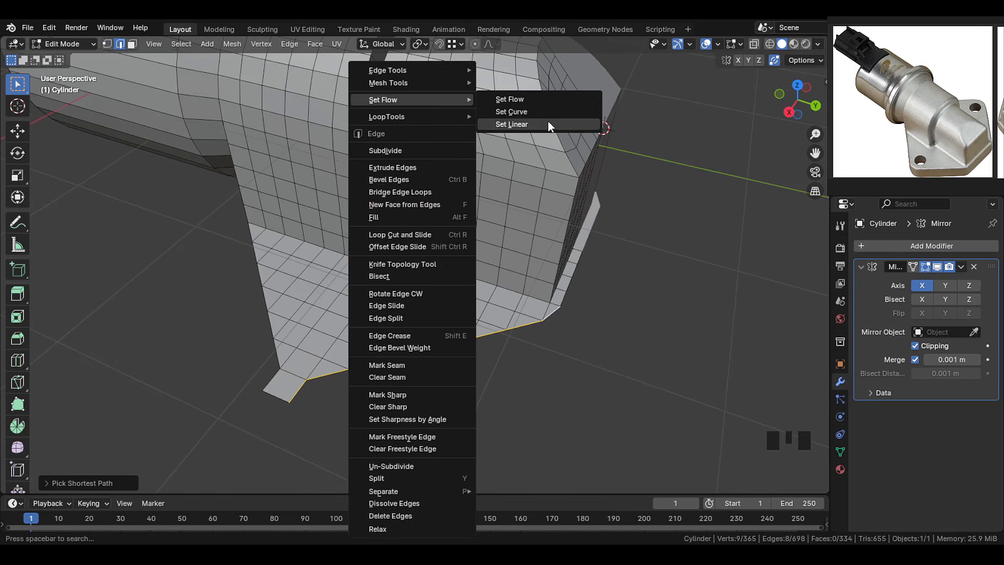
pyautogui.click(522, 124)
# Straighten the flange's slanted rear edge, from the tip to the body wall, with Set Linear
pyautogui.moveTo(356, 347); pyautogui.dragTo(336, 338, button='middle')
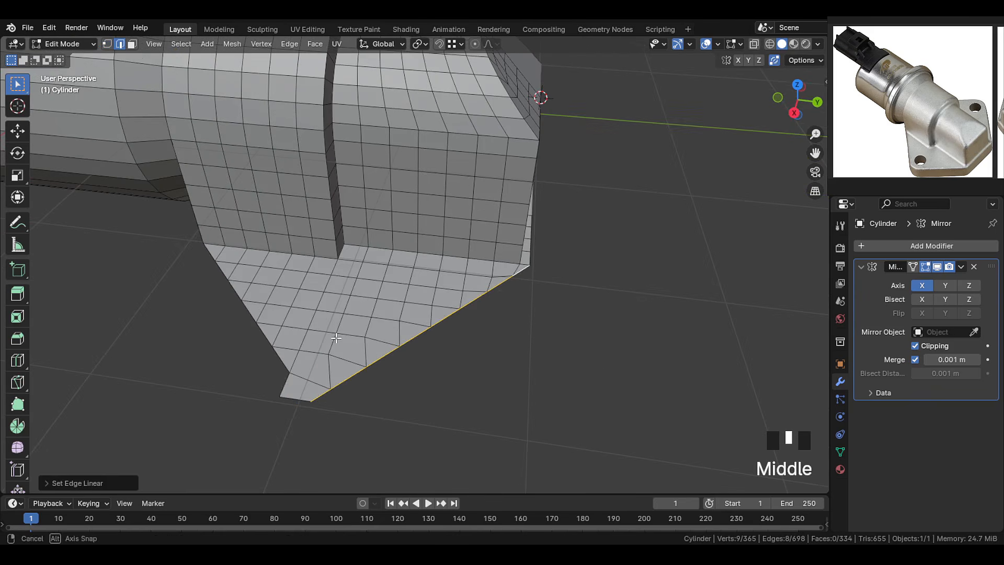
pyautogui.rightClick(285, 384)
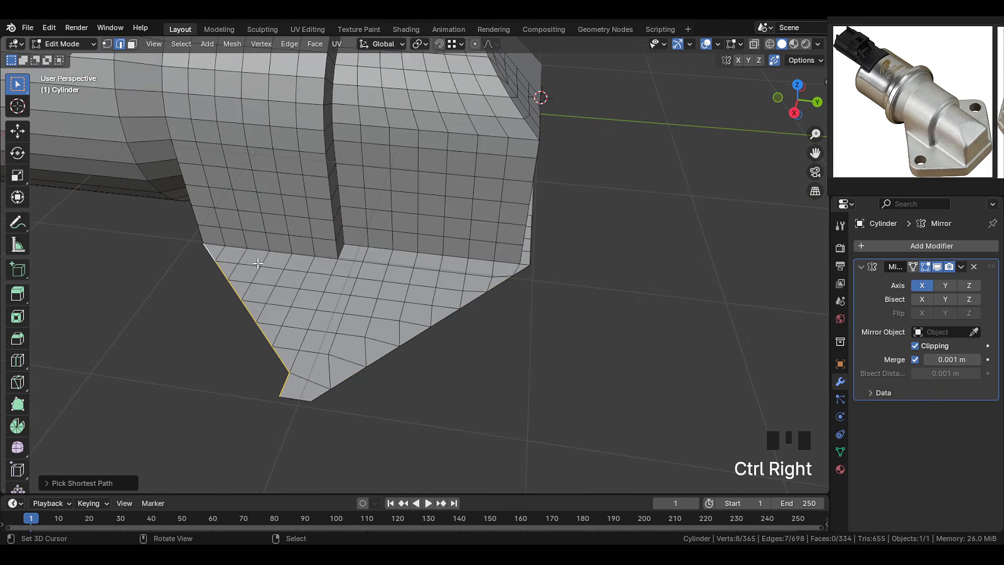
pyautogui.press('w')
pyautogui.moveTo(203, 100)
pyautogui.click(368, 124)
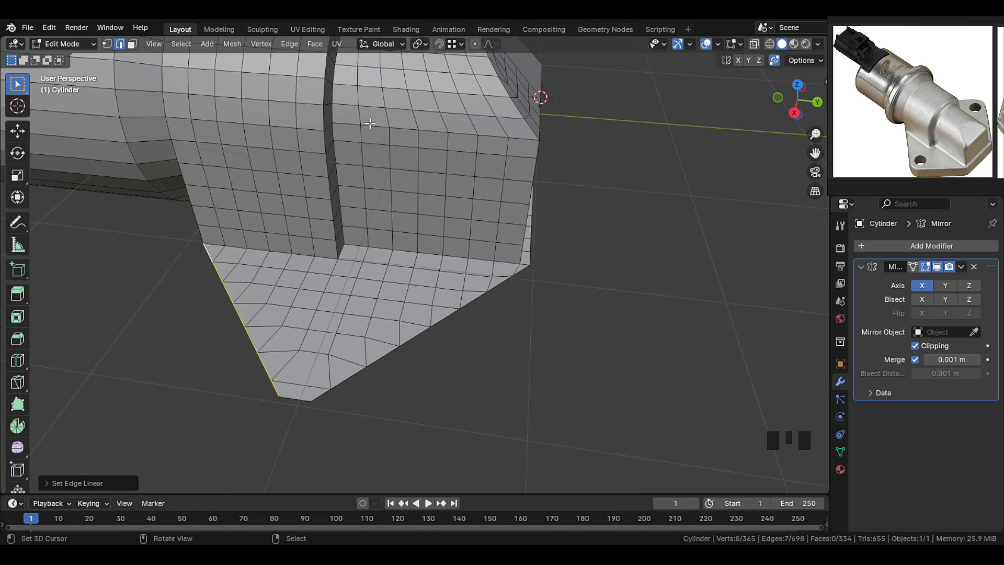
# Inset all top faces of the triangular mounting flange by about 0.07 m
pyautogui.scroll(-2, 211, 200)
pyautogui.moveTo(211, 200); pyautogui.dragTo(319, 340, button='middle')
pyautogui.press('3')
pyautogui.press('c')
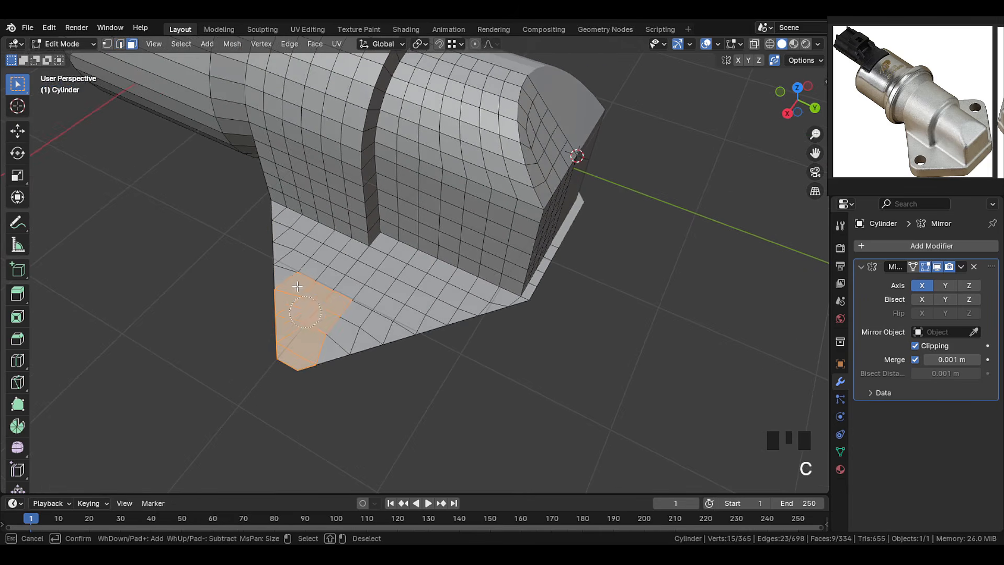
pyautogui.moveTo(273, 225); pyautogui.dragTo(459, 302)
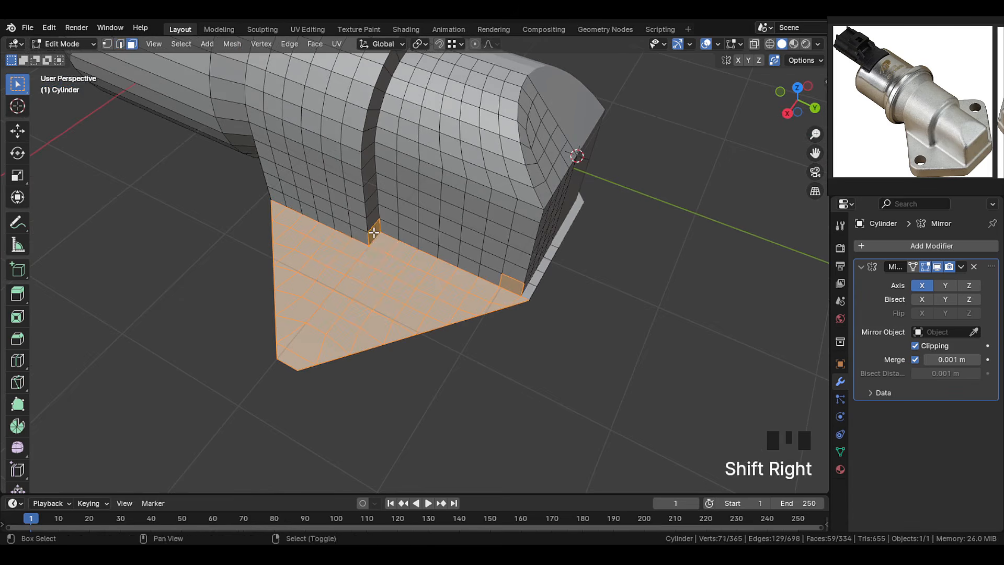
pyautogui.keyDown('shift'); pyautogui.moveTo(373, 232); pyautogui.dragTo(421, 298, button='middle'); pyautogui.keyUp('shift')
pyautogui.scroll(1, 513, 368)
pyautogui.press('i')
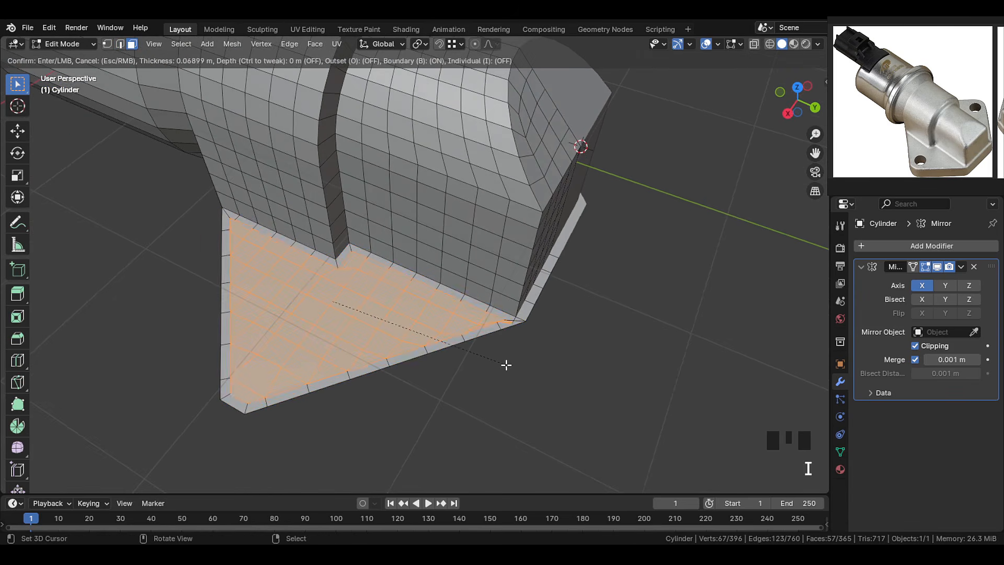
pyautogui.click(499, 362)
# Edge-slide the inset's inner border along the body wall fully onto the wall's base edge so the two merge
pyautogui.press('2')
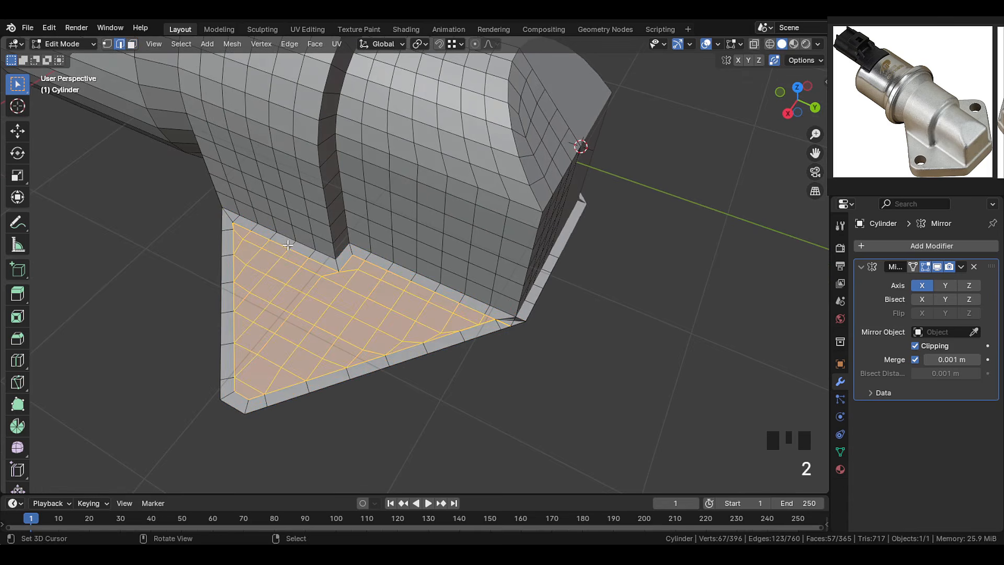
pyautogui.keyDown('alt'); pyautogui.rightClick(281, 245); pyautogui.keyUp('alt')
pyautogui.keyDown('alt'); pyautogui.keyDown('shift'); pyautogui.rightClick(345, 263); pyautogui.keyUp('shift'); pyautogui.keyUp('alt')
pyautogui.keyDown('alt'); pyautogui.keyDown('shift'); pyautogui.rightClick(359, 257); pyautogui.keyUp('shift'); pyautogui.keyUp('alt')
pyautogui.press('g')
pyautogui.press('g')
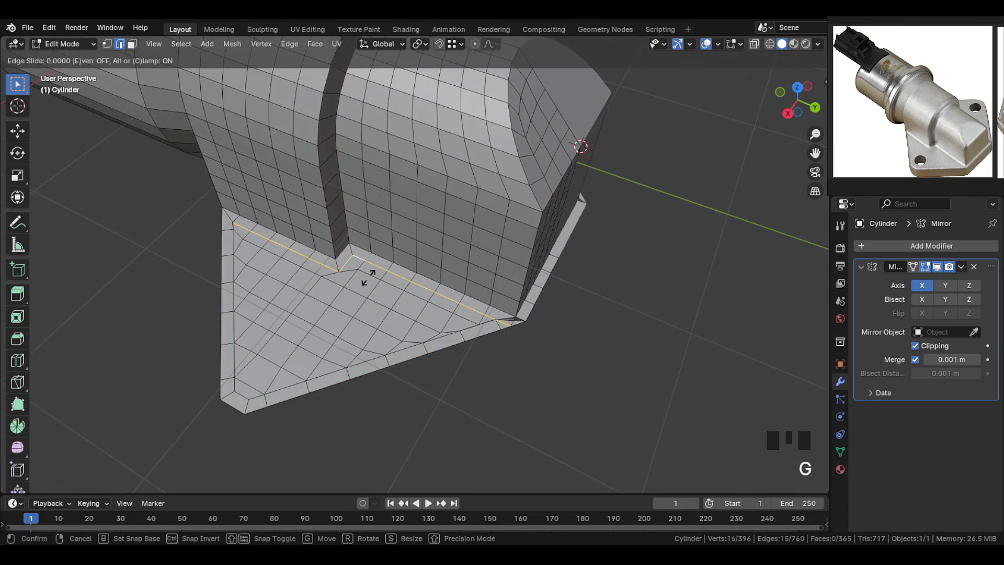
pyautogui.click(392, 261)
pyautogui.moveTo(293, 279); pyautogui.dragTo(305, 274, button='middle')
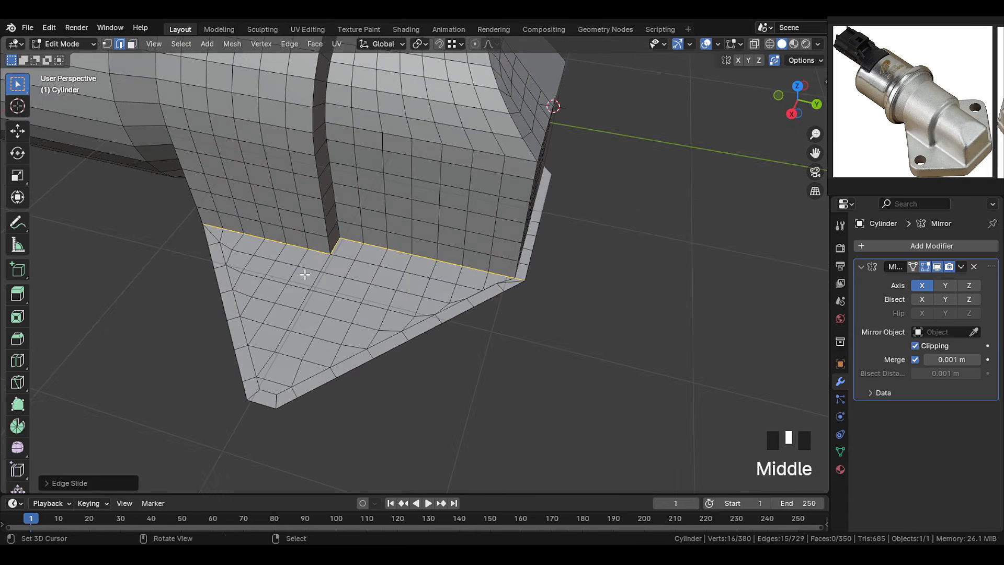
# Slide alternate inset border vertices along the flange's rear slanted side and tip outward, merging them with the outer edge
pyautogui.press('1')
pyautogui.moveTo(233, 263); pyautogui.dragTo(224, 267, button='middle')
pyautogui.rightClick(225, 265)
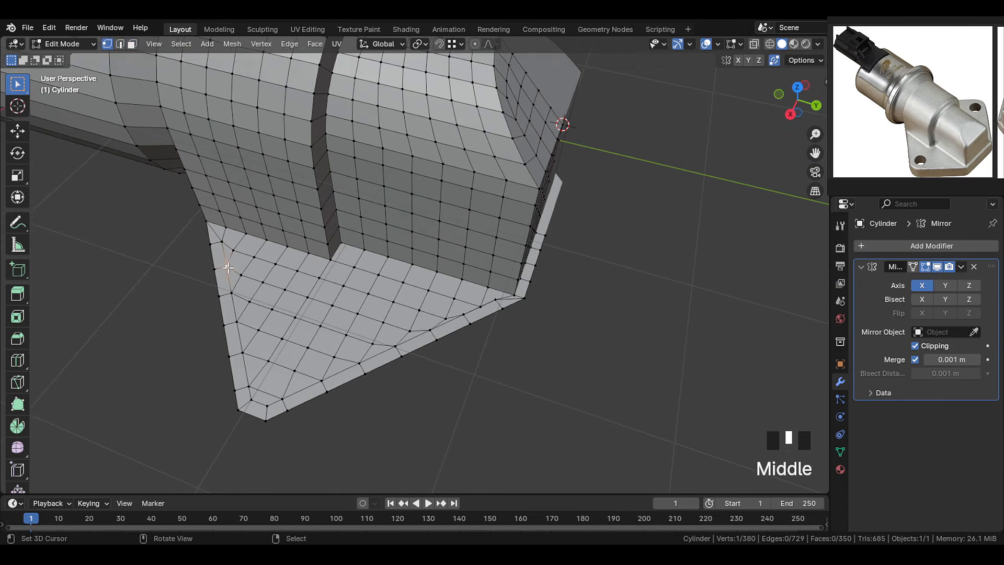
pyautogui.press('g')
pyautogui.press('g')
pyautogui.click(204, 270)
pyautogui.rightClick(236, 320)
pyautogui.press('g')
pyautogui.press('g')
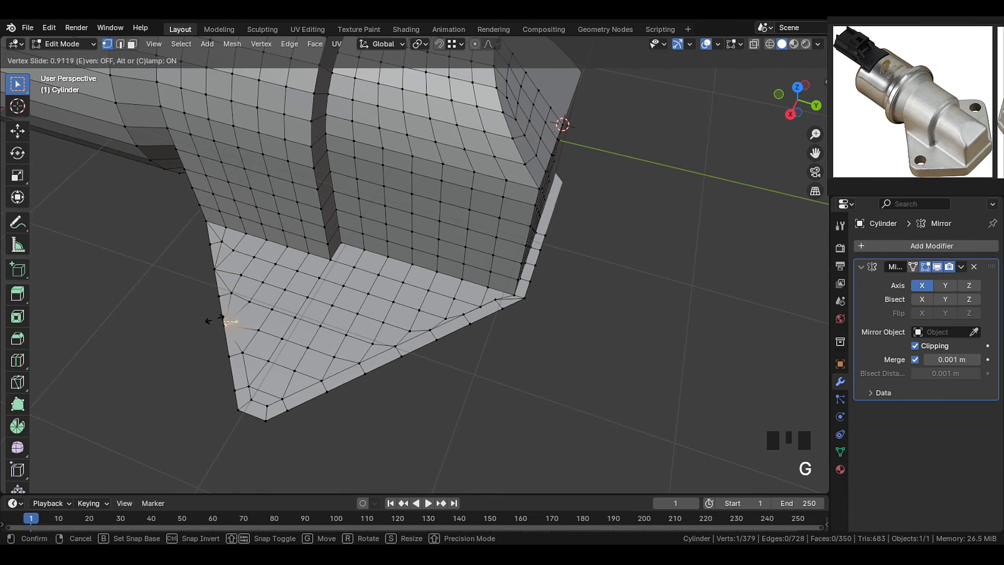
pyautogui.click(212, 321)
pyautogui.rightClick(248, 385)
pyautogui.press('g')
pyautogui.press('g')
pyautogui.click(230, 390)
# Slide alternate inset border vertices along the flange's front slanted side outward, merging them with the outer edge
pyautogui.rightClick(282, 399)
pyautogui.press('g')
pyautogui.press('g')
pyautogui.click(294, 418)
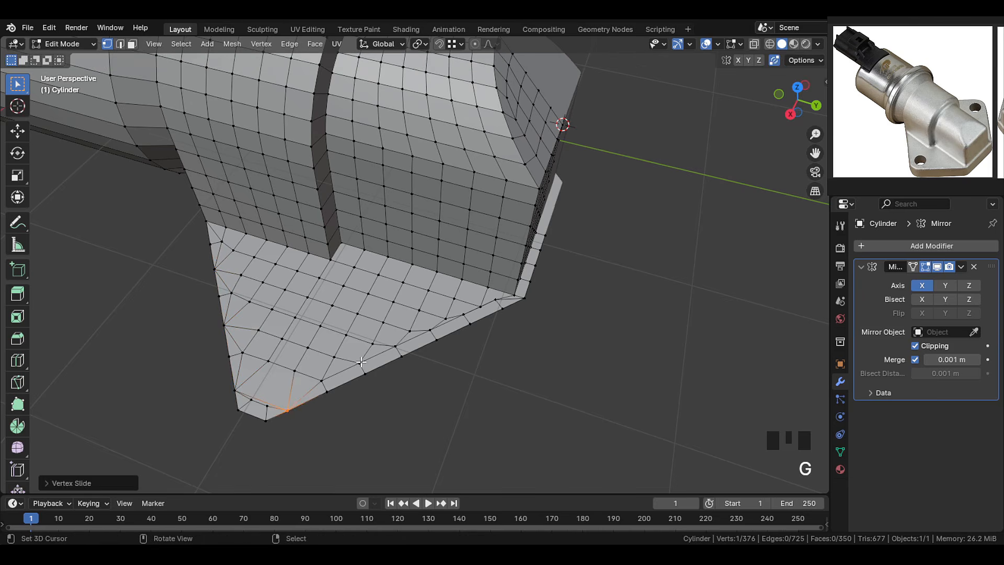
pyautogui.rightClick(361, 361)
pyautogui.press('g')
pyautogui.press('g')
pyautogui.click(371, 380)
pyautogui.rightClick(429, 329)
pyautogui.press('g')
pyautogui.press('g')
pyautogui.press('g')
pyautogui.press('g')
pyautogui.click(449, 317)
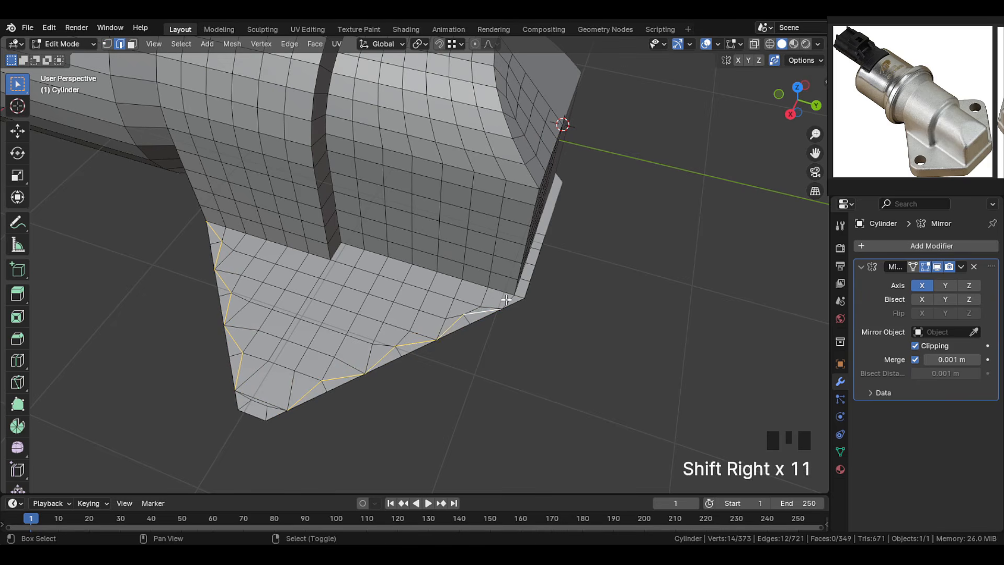
# Dissolve the zigzag edges along both slanted sides and clear the flange tip's inner edges with Limited Dissolve
pyautogui.press('x')
pyautogui.click(478, 368)
pyautogui.moveTo(477, 368); pyautogui.dragTo(276, 409, button='middle')
pyautogui.scroll(2, 277, 410)
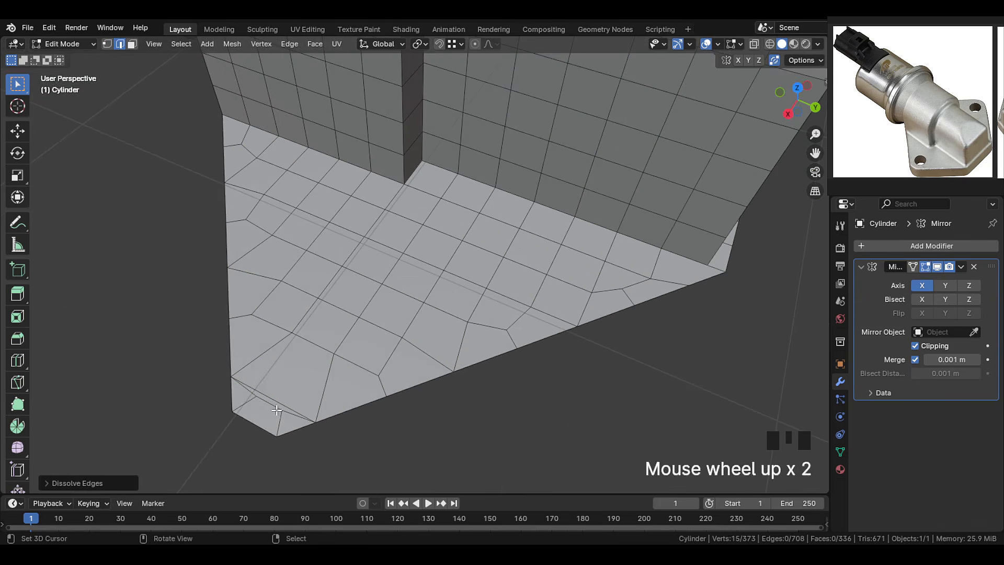
pyautogui.rightClick(252, 399)
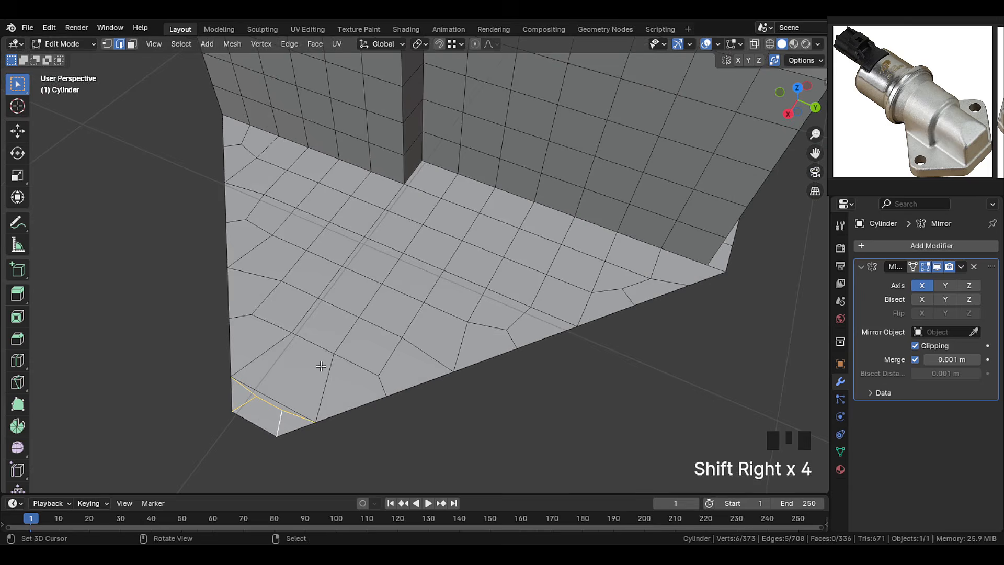
pyautogui.press('x')
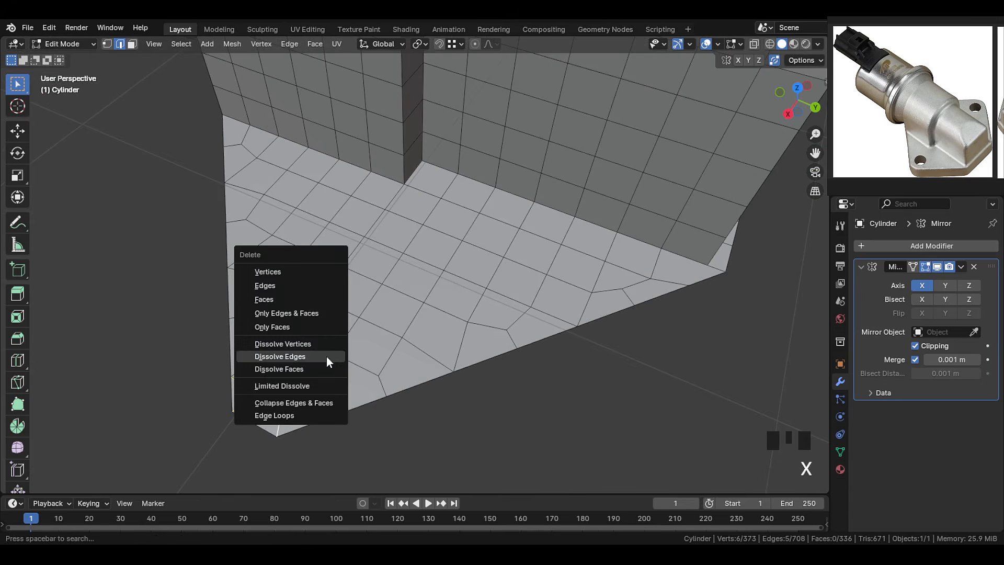
pyautogui.click(334, 382)
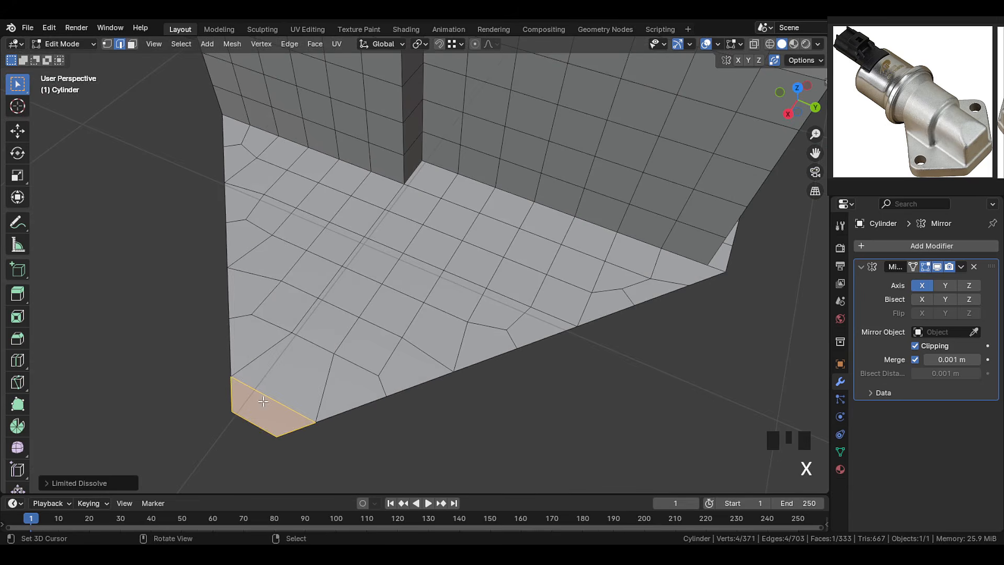
# Knife-cut an edge from the nearest flange vertex to the base of the body's front corner
pyautogui.scroll(-2, 262, 401)
pyautogui.rightClick(399, 415)
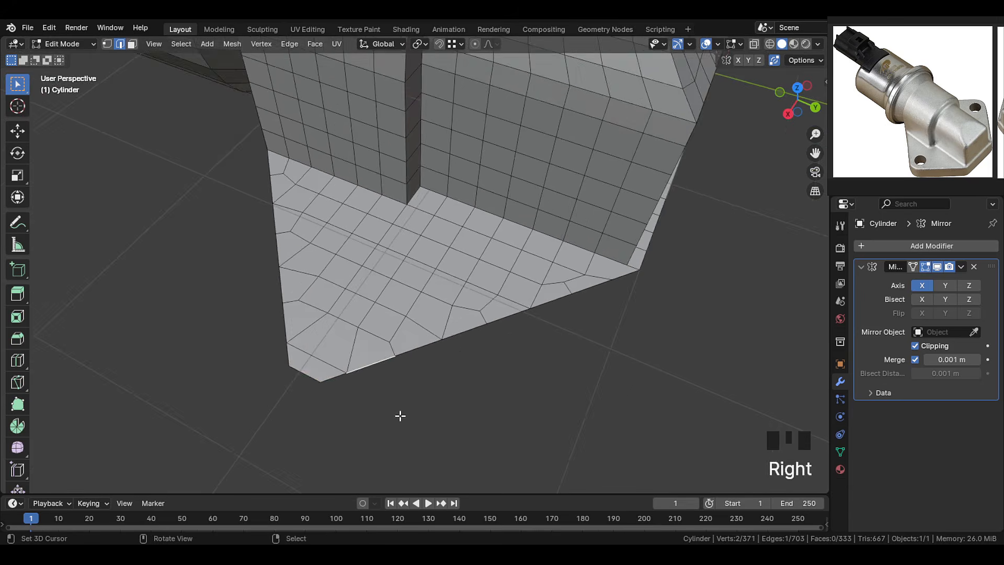
pyautogui.keyDown('shift'); pyautogui.moveTo(399, 414); pyautogui.dragTo(358, 366, button='middle'); pyautogui.keyUp('shift')
pyautogui.scroll(-1, 380, 317)
pyautogui.scroll(1, 469, 323)
pyautogui.keyDown('shift'); pyautogui.moveTo(469, 324); pyautogui.dragTo(407, 379, button='middle'); pyautogui.keyUp('shift')
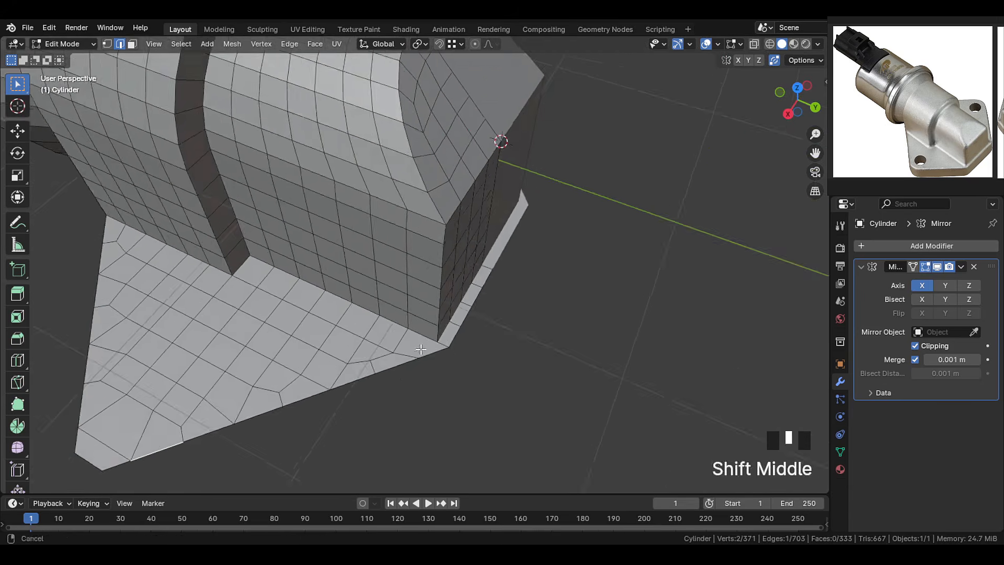
pyautogui.scroll(1, 407, 355)
pyautogui.keyDown('shift'); pyautogui.moveTo(412, 309); pyautogui.dragTo(408, 334, button='middle'); pyautogui.keyUp('shift')
pyautogui.press('k')
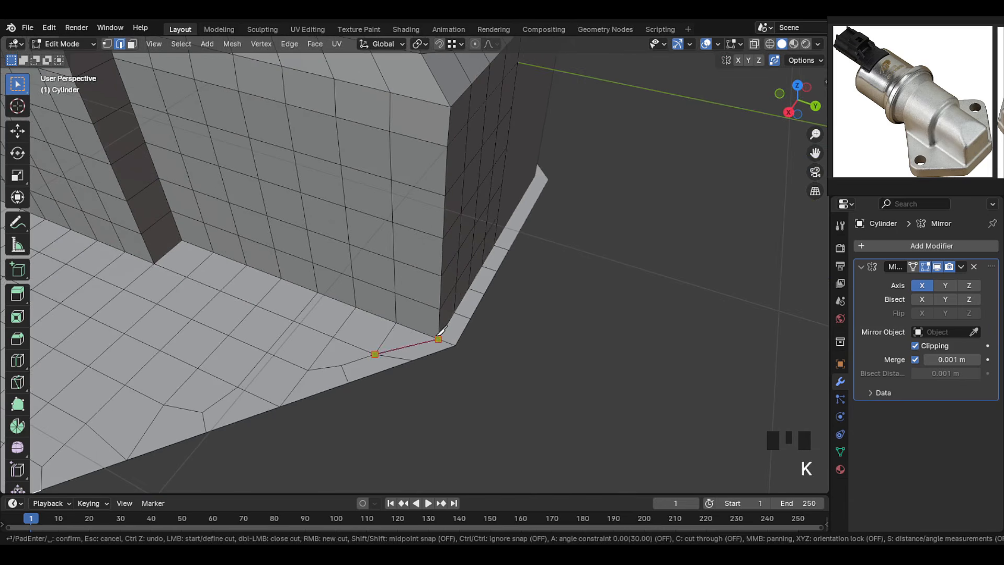
pyautogui.press('Return')
# Dissolve the redundant edge near the flange's front corner and the body's vertical edge loop nearest the end face
pyautogui.press('x')
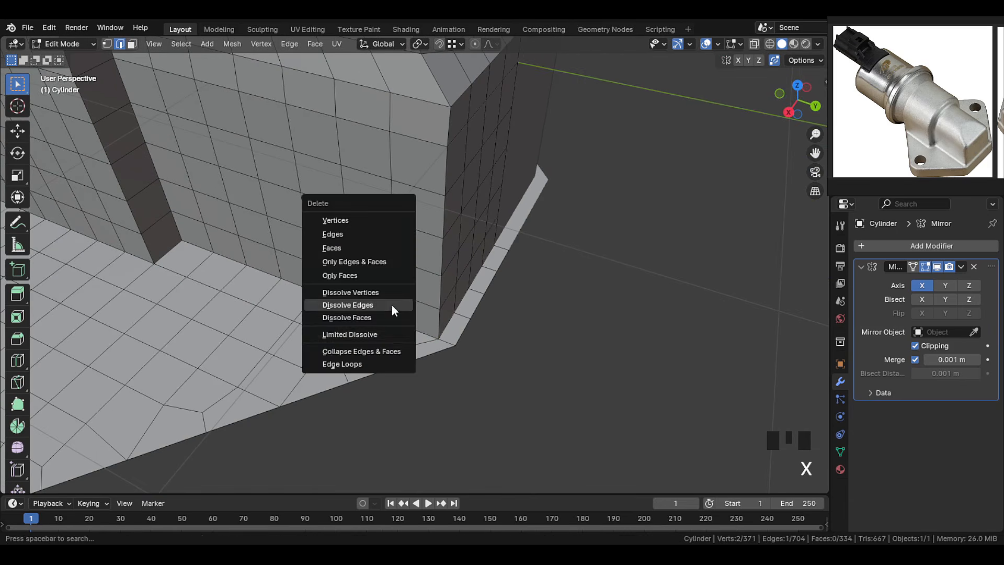
pyautogui.click(391, 306)
pyautogui.press('x')
pyautogui.click(396, 306)
pyautogui.scroll(-2, 383, 308)
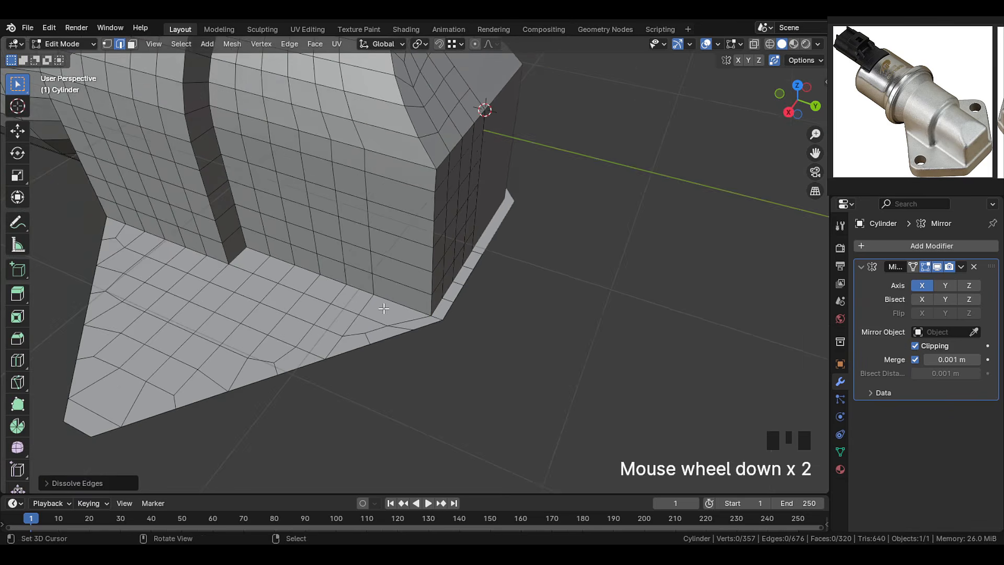
# Space the vertices evenly along all lengthwise edge rows of the body's front section with LoopTools Space
pyautogui.keyDown('shift'); pyautogui.moveTo(384, 311); pyautogui.dragTo(382, 333, button='middle'); pyautogui.keyUp('shift')
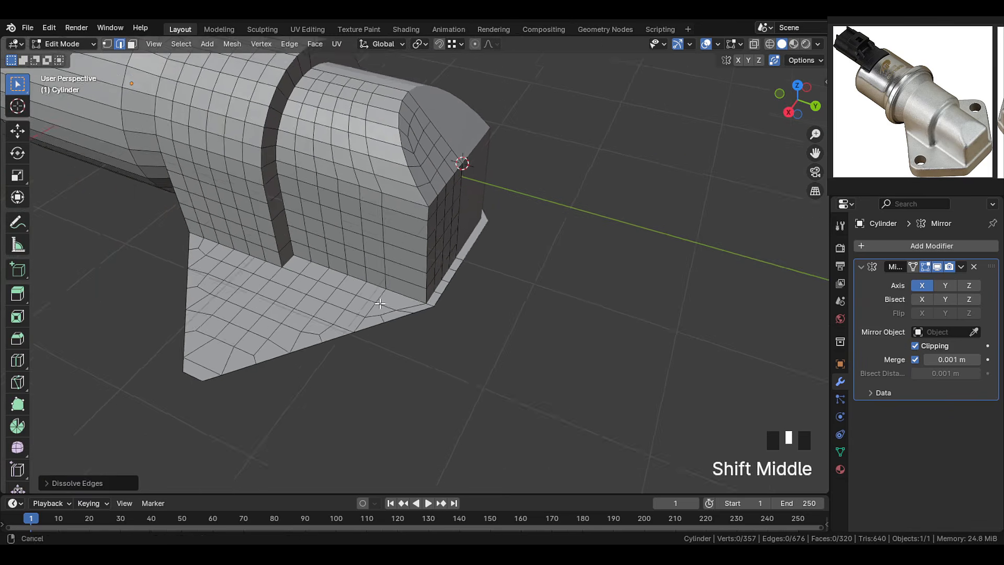
pyautogui.rightClick(407, 311)
pyautogui.keyDown('ctrl'); pyautogui.rightClick(304, 273); pyautogui.keyUp('ctrl')
pyautogui.keyDown('shift'); pyautogui.rightClick(407, 296); pyautogui.keyUp('shift')
pyautogui.keyDown('ctrl'); pyautogui.rightClick(300, 258); pyautogui.keyUp('ctrl')
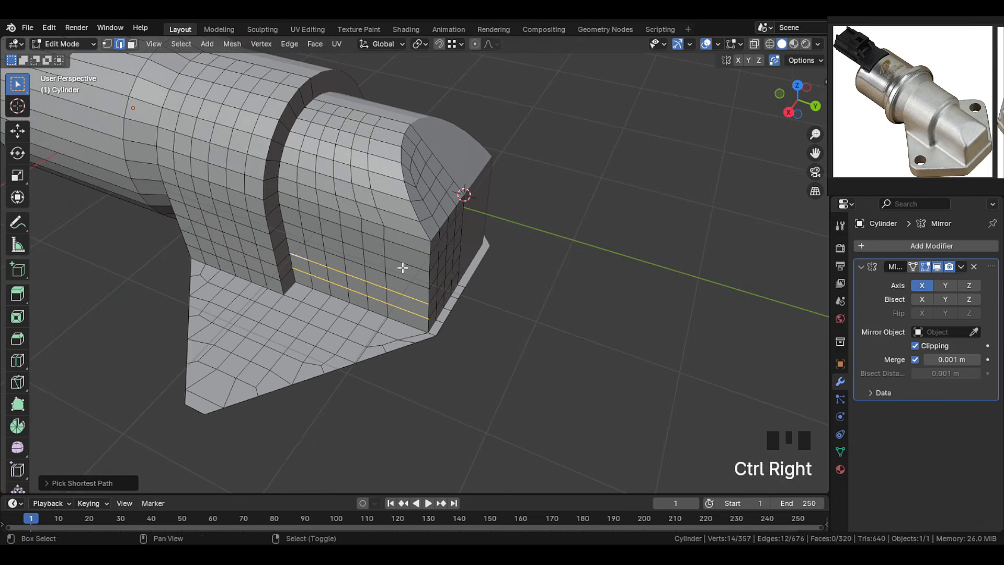
pyautogui.keyDown('shift'); pyautogui.rightClick(405, 280); pyautogui.keyUp('shift')
pyautogui.keyDown('ctrl'); pyautogui.rightClick(297, 242); pyautogui.keyUp('ctrl')
pyautogui.keyDown('shift'); pyautogui.rightClick(406, 264); pyautogui.keyUp('shift')
pyautogui.keyDown('ctrl'); pyautogui.rightClick(294, 211); pyautogui.keyUp('ctrl')
pyautogui.keyDown('shift'); pyautogui.rightClick(408, 233); pyautogui.keyUp('shift')
pyautogui.keyDown('ctrl'); pyautogui.rightClick(289, 194); pyautogui.keyUp('ctrl')
pyautogui.keyDown('shift'); pyautogui.rightClick(401, 216); pyautogui.keyUp('shift')
pyautogui.keyDown('ctrl'); pyautogui.rightClick(289, 180); pyautogui.keyUp('ctrl')
pyautogui.keyDown('shift'); pyautogui.rightClick(393, 195); pyautogui.keyUp('shift')
pyautogui.keyDown('ctrl'); pyautogui.rightClick(290, 164); pyautogui.keyUp('ctrl')
pyautogui.keyDown('shift'); pyautogui.rightClick(386, 176); pyautogui.keyUp('shift')
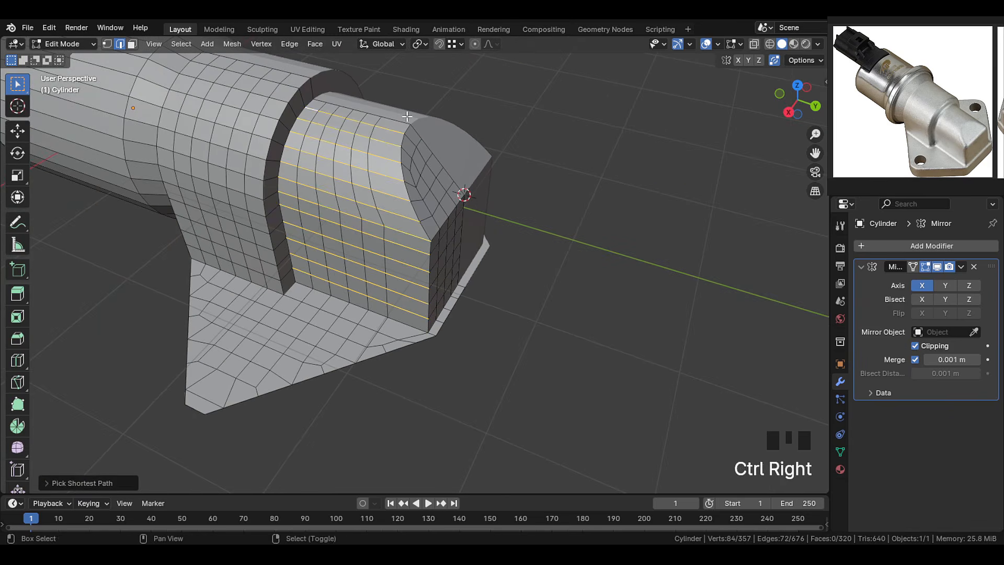
pyautogui.keyDown('ctrl'); pyautogui.rightClick(304, 283); pyautogui.keyUp('ctrl')
pyautogui.press('w')
pyautogui.moveTo(377, 116)
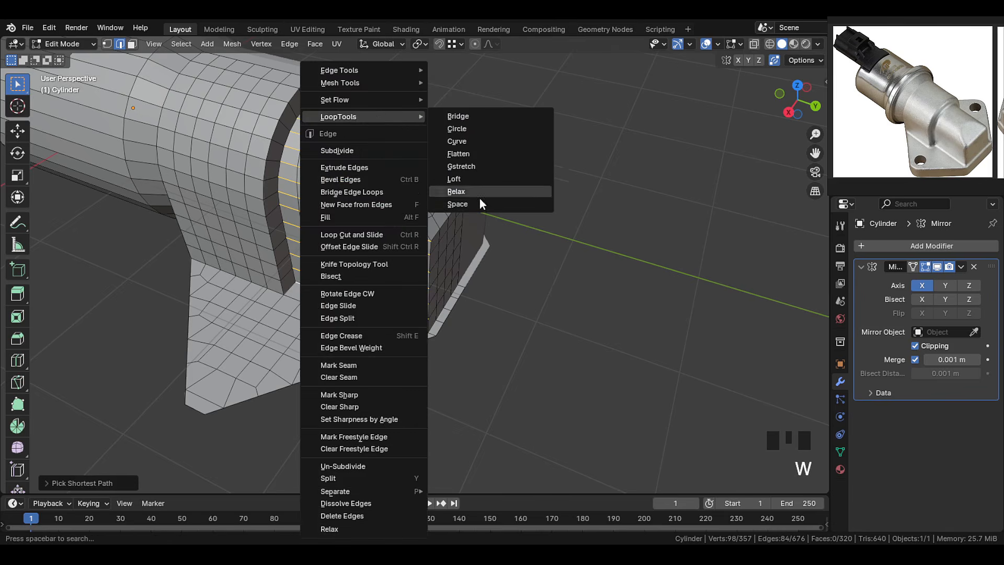
pyautogui.click(480, 203)
pyautogui.rightClick(399, 258)
pyautogui.moveTo(398, 257); pyautogui.dragTo(468, 294, button='middle')
# Inset the faces around the flange's tip by about 0.05 m for the bolt hole
pyautogui.moveTo(247, 404); pyautogui.dragTo(225, 415, button='middle')
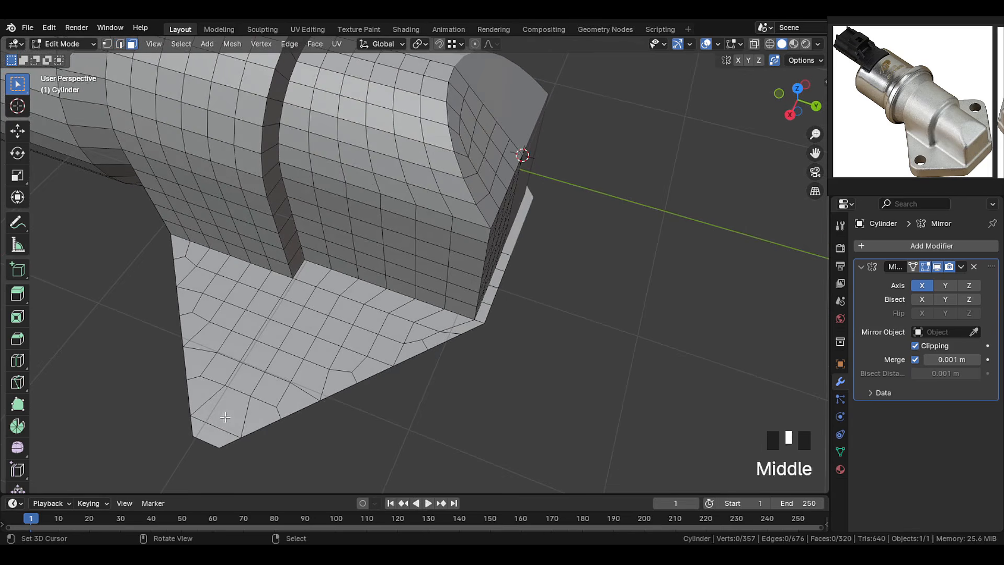
pyautogui.press('c')
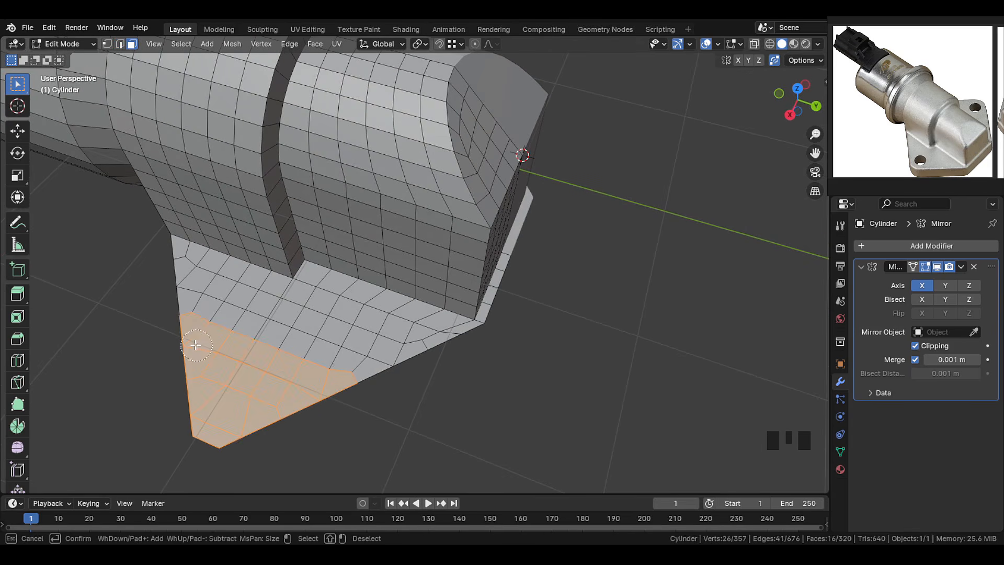
pyautogui.keyDown('shift'); pyautogui.rightClick(337, 364); pyautogui.keyUp('shift')
pyautogui.moveTo(337, 364); pyautogui.dragTo(317, 385, button='middle')
pyautogui.press('i')
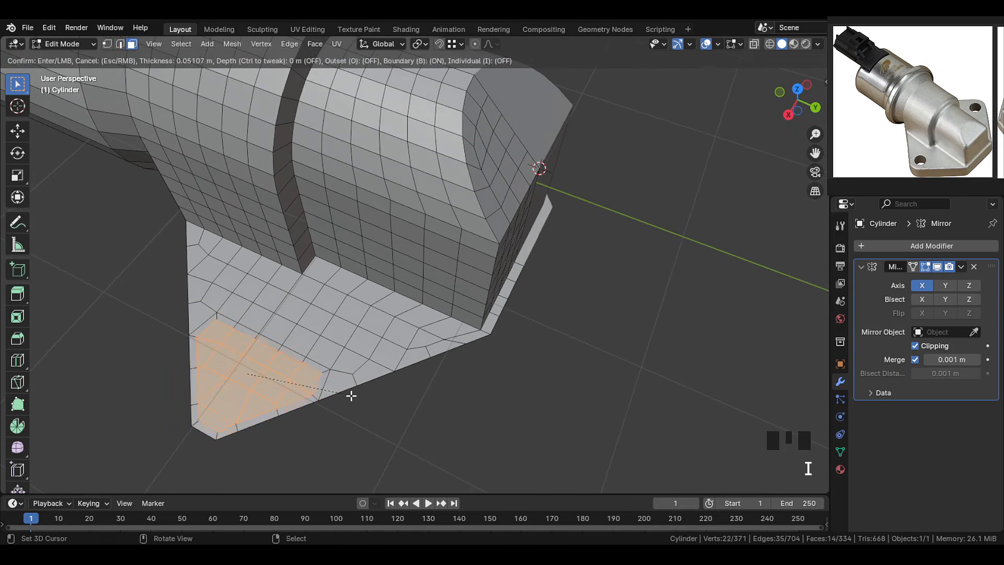
pyautogui.click(350, 395)
# Shape the inset faces at the flange's tip into a circle with LoopTools and scale it down
pyautogui.press('w')
pyautogui.moveTo(253, 261)
pyautogui.click(337, 272)
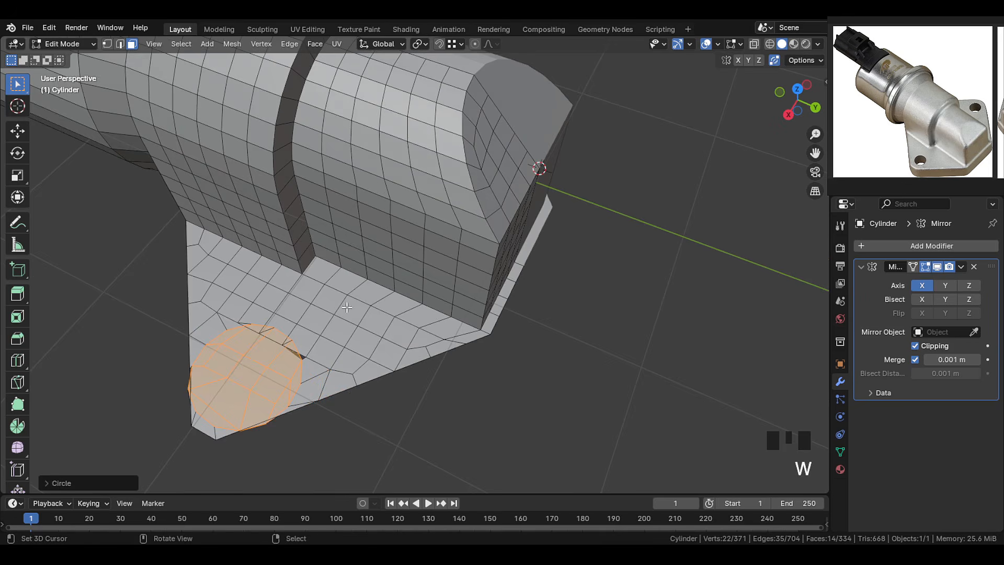
pyautogui.press('s')
pyautogui.click(324, 364)
# Rotate the circular face patch slightly in top view to line up with the surrounding edges
pyautogui.press('KP_7')
pyautogui.keyDown('shift'); pyautogui.moveTo(360, 360); pyautogui.dragTo(222, 300, button='middle'); pyautogui.keyUp('shift')
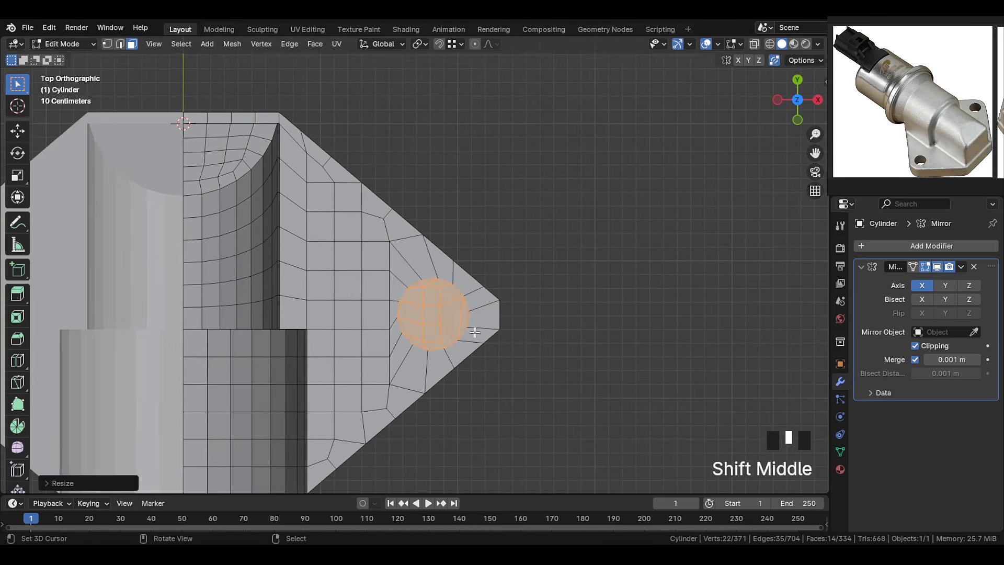
pyautogui.press('r')
pyautogui.click(473, 324)
# Delete the circular patch's faces to open the bolt hole in the flange
pyautogui.moveTo(473, 324); pyautogui.dragTo(351, 304, button='middle')
pyautogui.scroll(-2, 366, 262)
pyautogui.press('Tab')
pyautogui.press('Tab')
pyautogui.press('x')
pyautogui.click(318, 232)
pyautogui.press('Tab')
pyautogui.scroll(-1, 350, 304)
# Scale the bolt hole's border edge loop slightly in the horizontal plane only
pyautogui.press('Tab')
pyautogui.press('2')
pyautogui.keyDown('alt'); pyautogui.click(351, 303); pyautogui.keyUp('alt')
pyautogui.press('s')
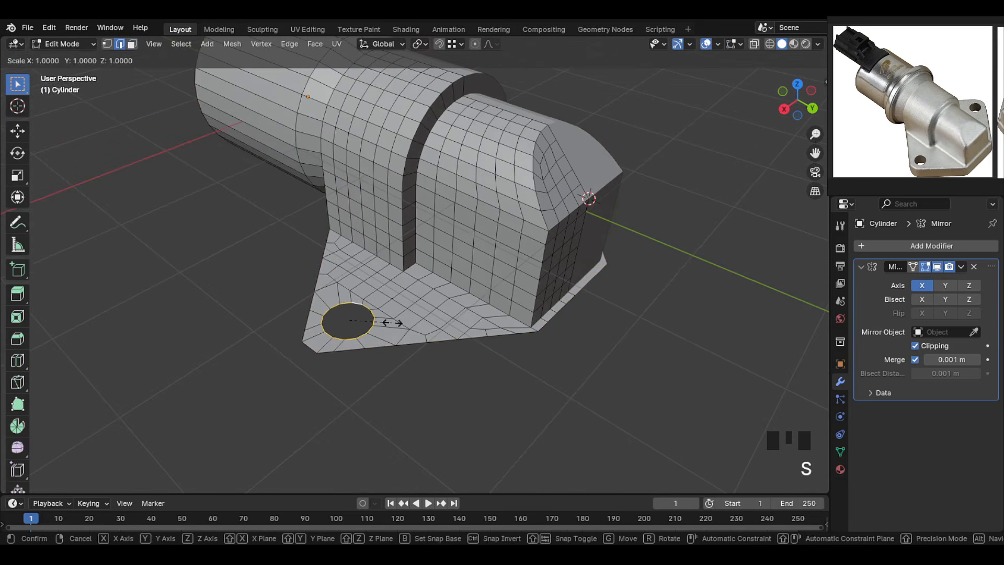
pyautogui.hotkey('shift', 'z')
pyautogui.click(388, 322)
pyautogui.press('Tab')
pyautogui.press('Tab')
# Edge-slide the three short edge rows between the bolt hole and the body wall toward the wall to even their spacing
pyautogui.moveTo(387, 322); pyautogui.dragTo(401, 364, button='middle')
pyautogui.scroll(2, 397, 355)
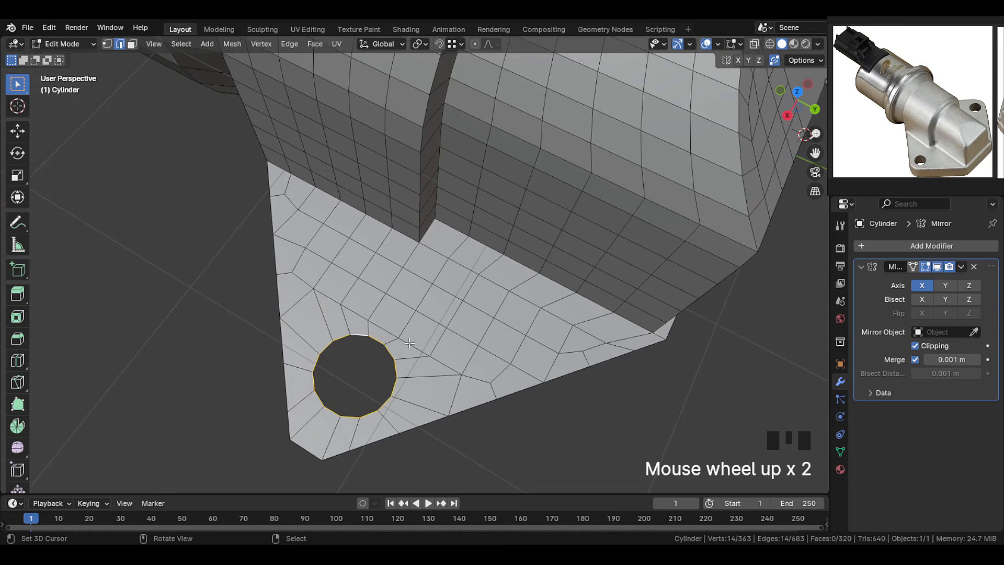
pyautogui.rightClick(413, 346)
pyautogui.keyDown('ctrl'); pyautogui.rightClick(355, 312); pyautogui.keyUp('ctrl')
pyautogui.press('g')
pyautogui.press('g')
pyautogui.click(398, 315)
pyautogui.rightClick(430, 318)
pyautogui.keyDown('ctrl'); pyautogui.rightClick(374, 286); pyautogui.keyUp('ctrl')
pyautogui.press('g')
pyautogui.press('g')
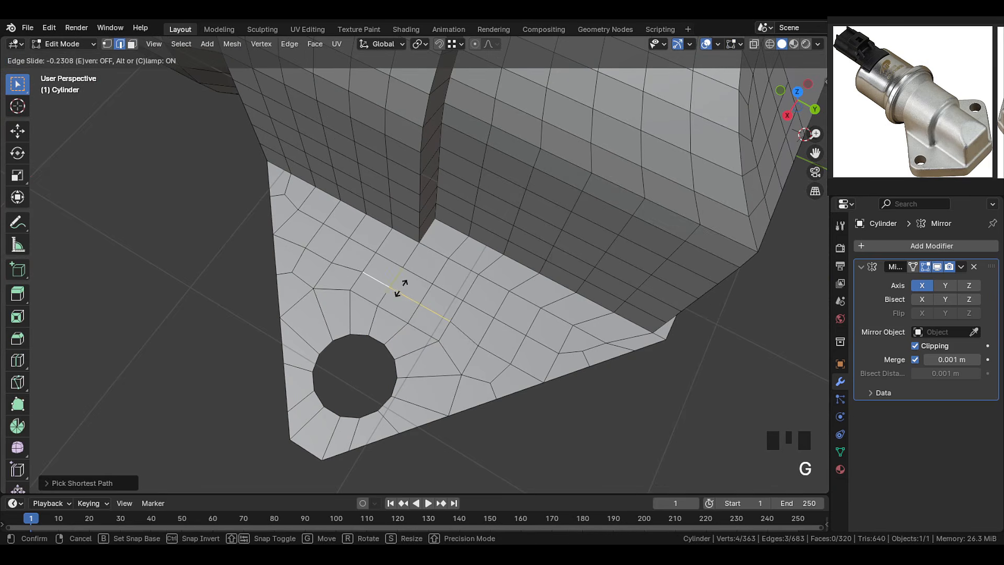
pyautogui.click(404, 284)
pyautogui.rightClick(447, 292)
pyautogui.keyDown('ctrl'); pyautogui.rightClick(389, 260); pyautogui.keyUp('ctrl')
pyautogui.press('g')
pyautogui.press('g')
# Slide the two vertices at the ends of the edge row beside the bolt hole to round the surrounding topology
pyautogui.press('1')
pyautogui.rightClick(348, 296)
pyautogui.moveTo(350, 298); pyautogui.dragTo(365, 314, button='middle')
pyautogui.press('g')
pyautogui.press('g')
pyautogui.click(368, 318)
pyautogui.rightClick(444, 318)
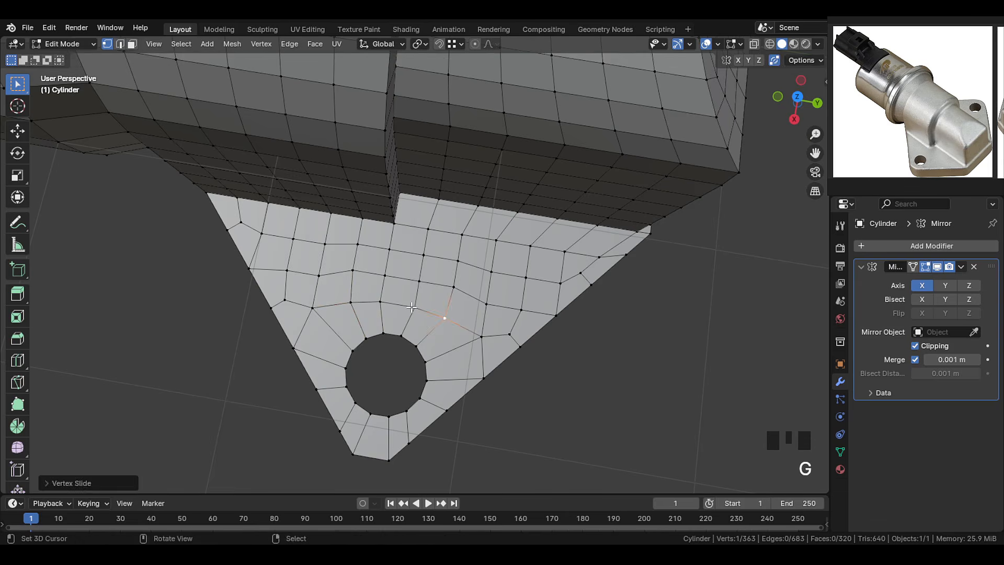
pyautogui.press('g')
pyautogui.press('g')
pyautogui.click(439, 317)
# Slide two vertices between the bolt hole and the flange's front slanted edge to even out the faces there
pyautogui.click(478, 335)
pyautogui.moveTo(477, 334); pyautogui.dragTo(492, 317, button='middle')
pyautogui.rightClick(484, 313)
pyautogui.press('g')
pyautogui.press('g')
pyautogui.click(481, 311)
pyautogui.rightClick(508, 337)
pyautogui.press('g')
pyautogui.press('g')
pyautogui.click(501, 335)
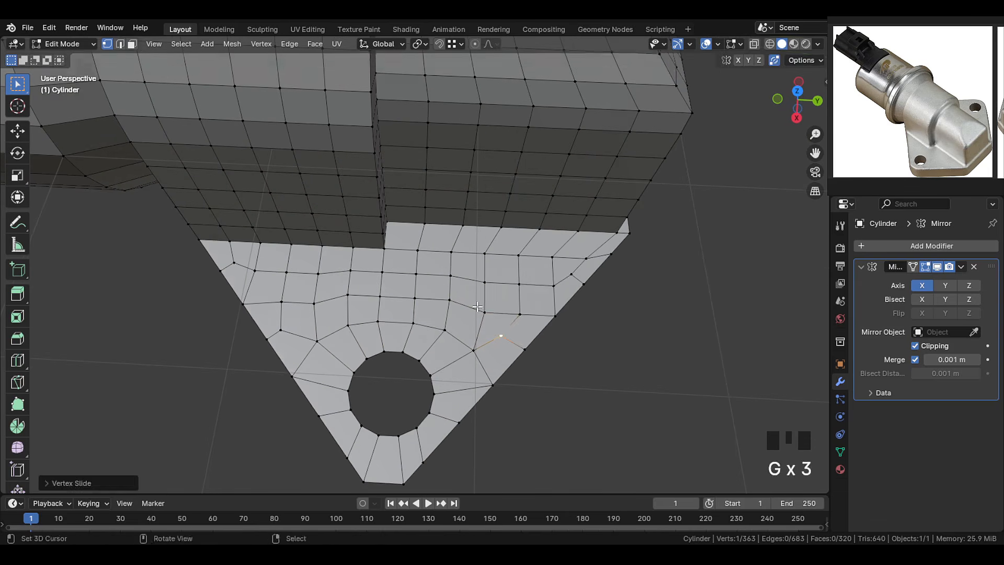
# Slide three vertices near the flange's front corner, beside its slanted edge, to even out the faces there
pyautogui.click(567, 276)
pyautogui.rightClick(581, 258)
pyautogui.press('g')
pyautogui.press('g')
pyautogui.click(580, 258)
pyautogui.rightClick(548, 285)
pyautogui.press('g')
pyautogui.press('g')
pyautogui.click(546, 285)
# Slide the vertices near the flange's rear slanted edge and in the rows beside the body wall to even their spacing
pyautogui.rightClick(234, 262)
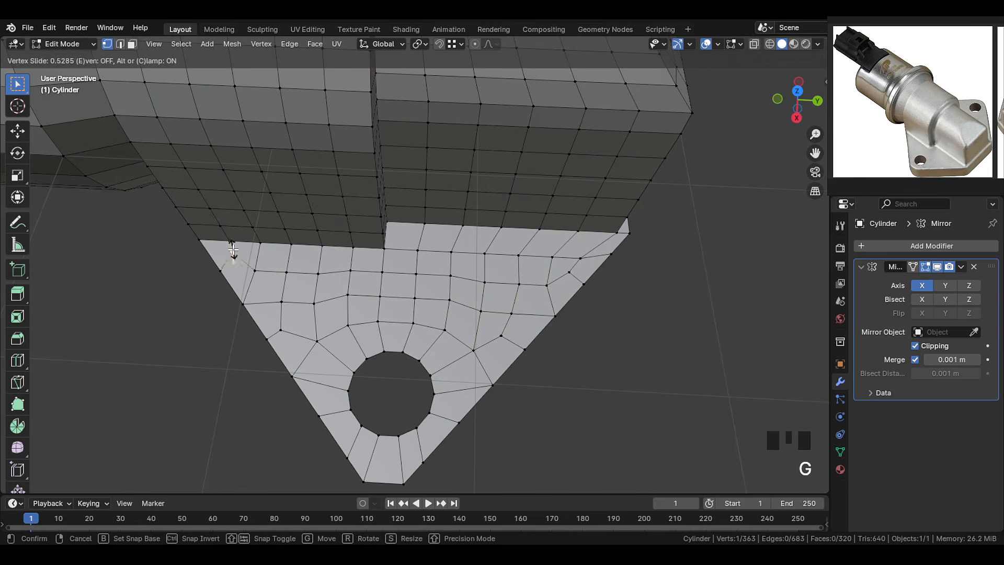
pyautogui.press('g')
pyautogui.click(314, 300)
pyautogui.rightClick(319, 273)
pyautogui.rightClick(351, 270)
pyautogui.press('g')
pyautogui.press('g')
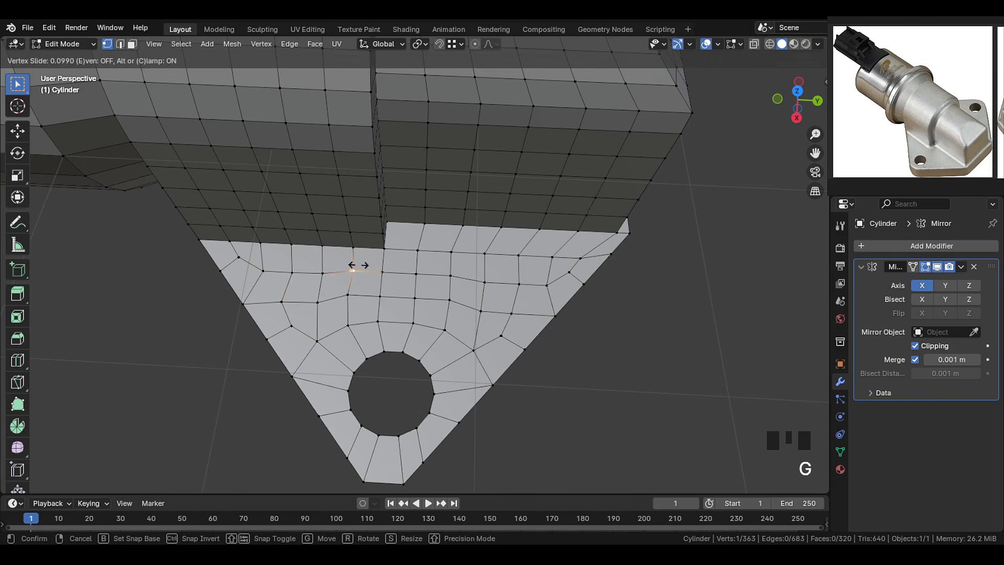
pyautogui.click(356, 267)
# Extrude the flange's outer border edges straight down along Z in two equal rows to give the flange thickness
pyautogui.scroll(-1, 393, 305)
pyautogui.moveTo(417, 307); pyautogui.dragTo(380, 308, button='middle')
pyautogui.moveTo(442, 392); pyautogui.dragTo(403, 361, button='middle')
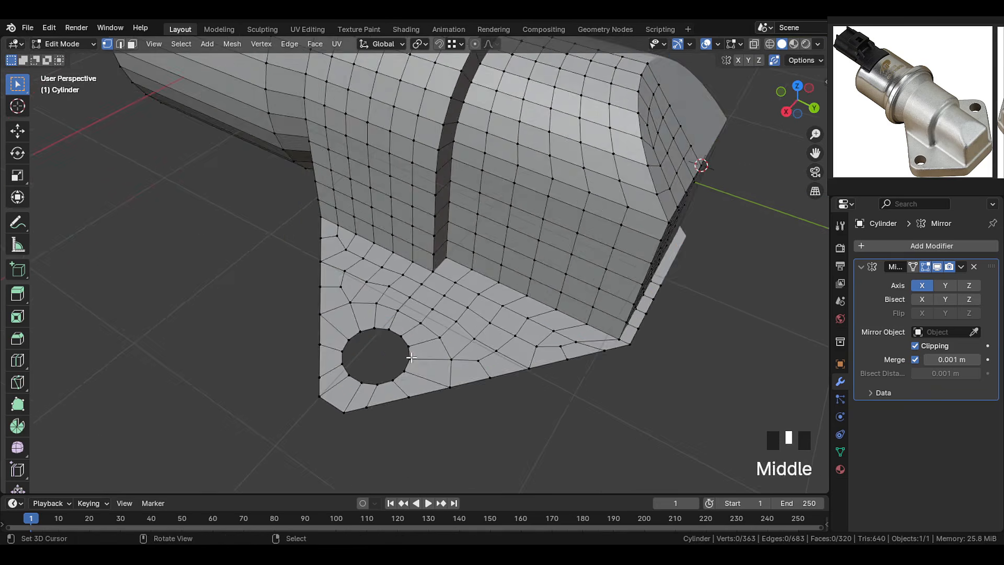
pyautogui.press('Tab')
pyautogui.scroll(-2, 402, 359)
pyautogui.press('Tab')
pyautogui.press('2')
pyautogui.scroll(1, 408, 360)
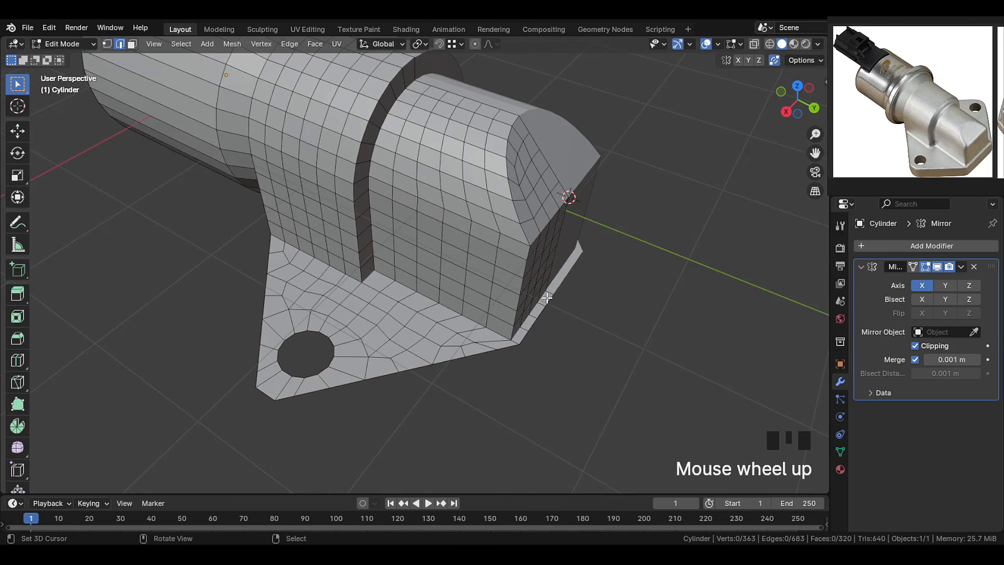
pyautogui.keyDown('ctrl'); pyautogui.rightClick(320, 391); pyautogui.keyUp('ctrl')
pyautogui.moveTo(321, 390); pyautogui.dragTo(335, 304, button='middle')
pyautogui.moveTo(231, 336); pyautogui.dragTo(367, 328, button='middle')
pyautogui.press('e')
pyautogui.press('z')
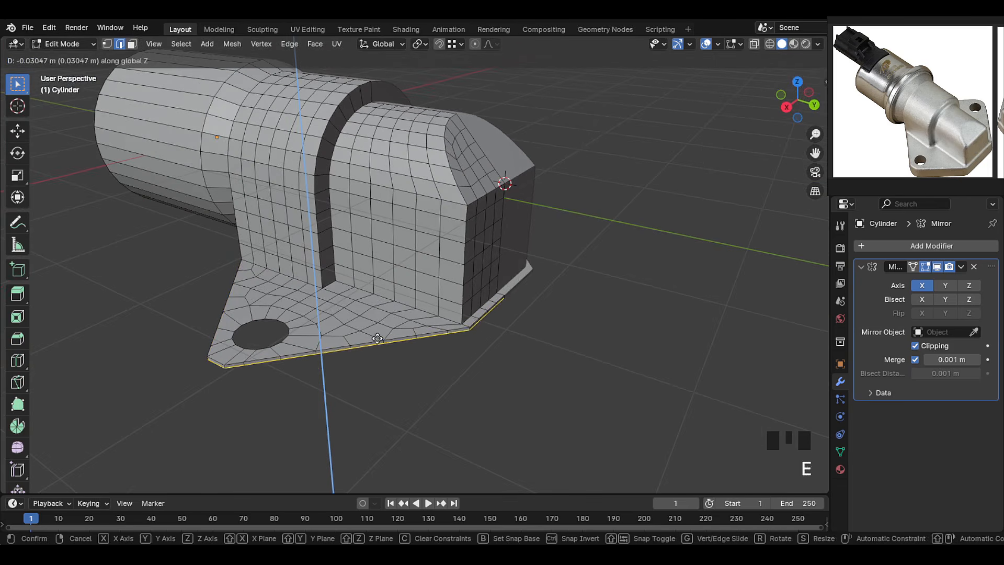
pyautogui.click(385, 425)
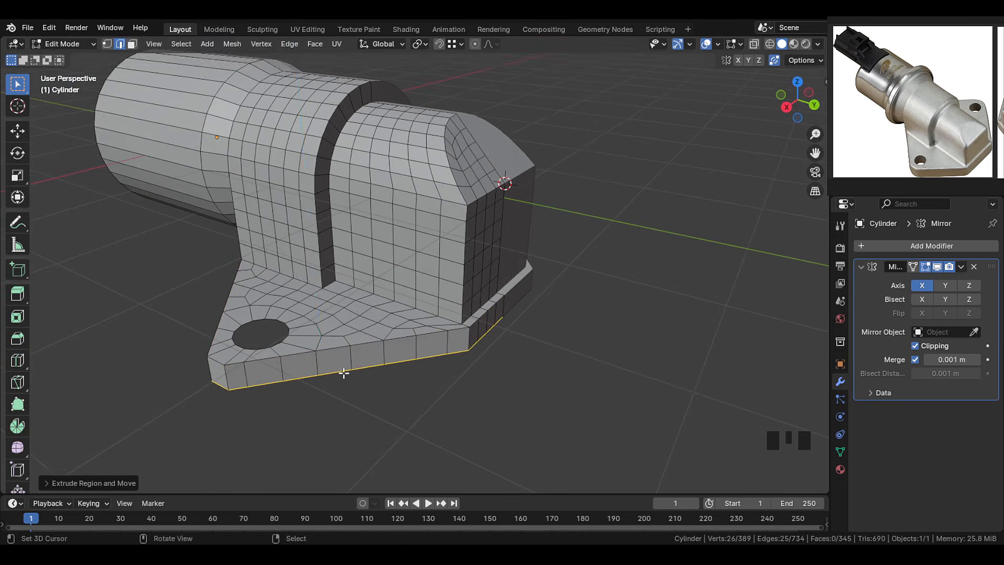
pyautogui.moveTo(342, 370)
pyautogui.mouseDown(button='middle')
pyautogui.moveTo(341, 422)
pyautogui.moveTo(352, 435)
pyautogui.moveTo(371, 432)
pyautogui.mouseUp(button='middle')
pyautogui.hotkey('shift', 'r')
# Duplicate all of the flange's top faces and move the copy straight down along Z onto the lower border as the underside
pyautogui.rightClick(343, 413)
pyautogui.press('c')
pyautogui.press('Escape')
pyautogui.press('3')
pyautogui.press('c')
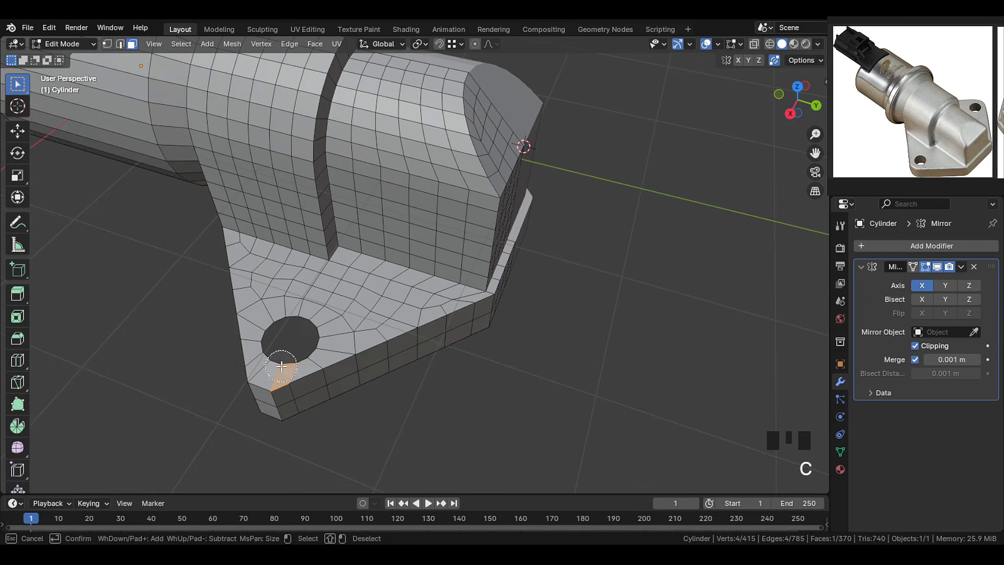
pyautogui.moveTo(282, 366); pyautogui.dragTo(500, 269)
pyautogui.moveTo(499, 269); pyautogui.dragTo(468, 264, button='middle')
pyautogui.keyDown('shift'); pyautogui.rightClick(458, 330); pyautogui.keyUp('shift')
pyautogui.keyDown('shift'); pyautogui.rightClick(425, 331); pyautogui.keyUp('shift')
pyautogui.keyDown('shift'); pyautogui.rightClick(357, 331); pyautogui.keyUp('shift')
pyautogui.keyDown('shift'); pyautogui.rightClick(325, 333); pyautogui.keyUp('shift')
pyautogui.keyDown('shift'); pyautogui.rightClick(370, 227); pyautogui.keyUp('shift')
pyautogui.moveTo(370, 227); pyautogui.dragTo(386, 256, button='middle')
pyautogui.hotkey('shift', 'd')
pyautogui.rightClick(380, 278)
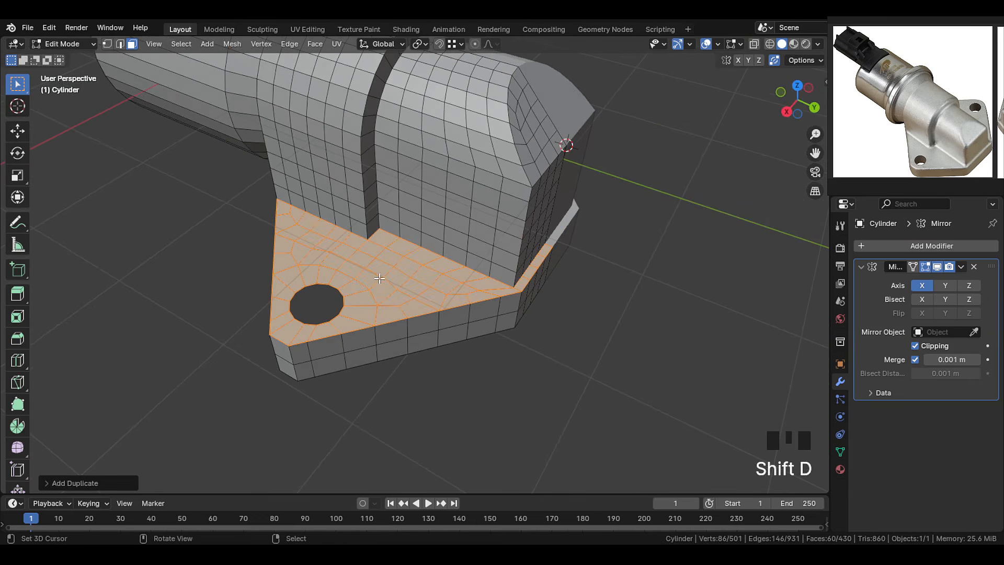
pyautogui.press('g')
pyautogui.press('z')
pyautogui.click(320, 399)
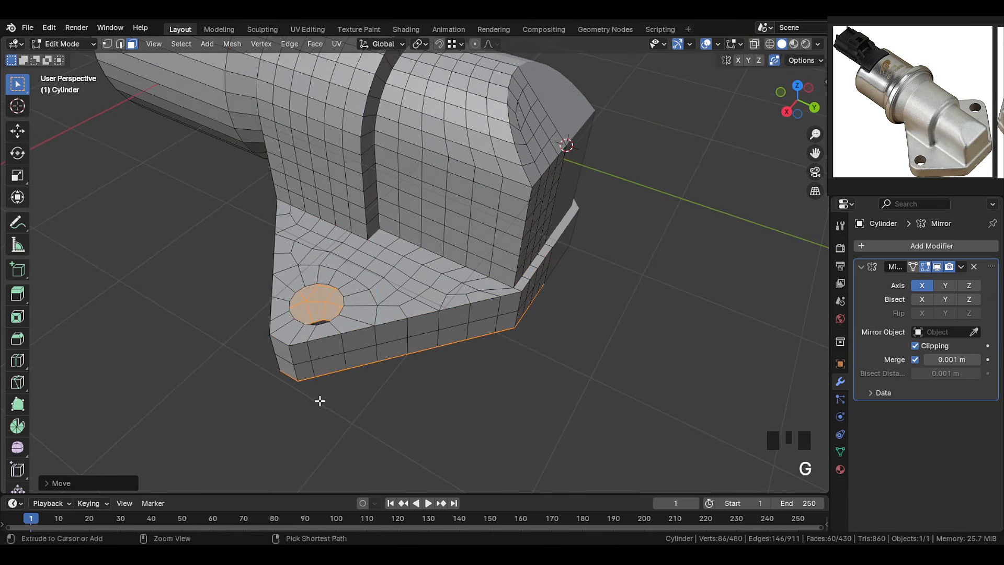
# Extrude the rear part of the underside's inner border edges along X to line up with the longer front part
pyautogui.moveTo(321, 399); pyautogui.dragTo(392, 230, button='middle')
pyautogui.keyDown('shift'); pyautogui.moveTo(385, 292); pyautogui.dragTo(382, 323, button='middle'); pyautogui.keyUp('shift')
pyautogui.scroll(2, 383, 323)
pyautogui.click(391, 289)
pyautogui.press('2')
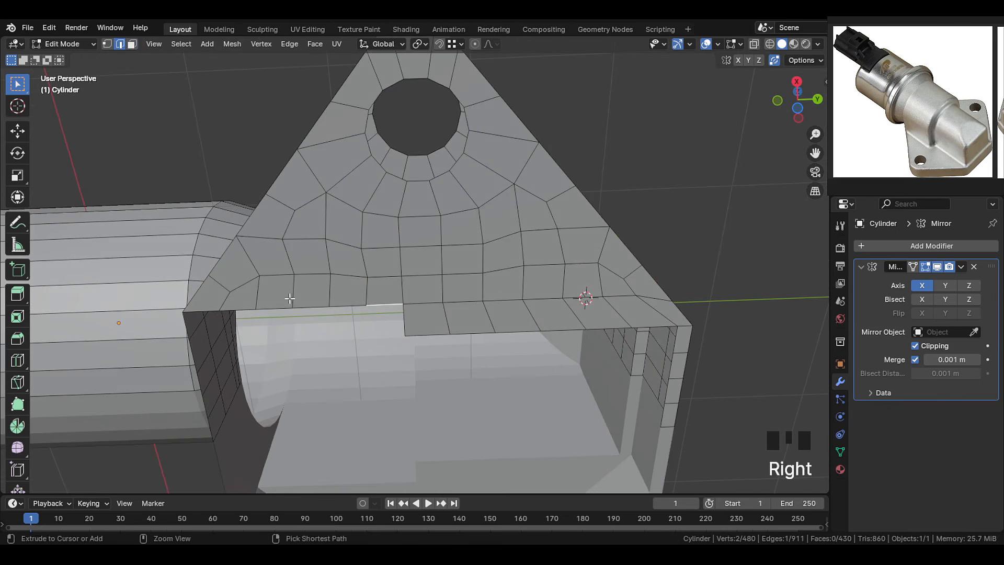
pyautogui.keyDown('ctrl'); pyautogui.rightClick(209, 311); pyautogui.keyUp('ctrl')
pyautogui.press('e')
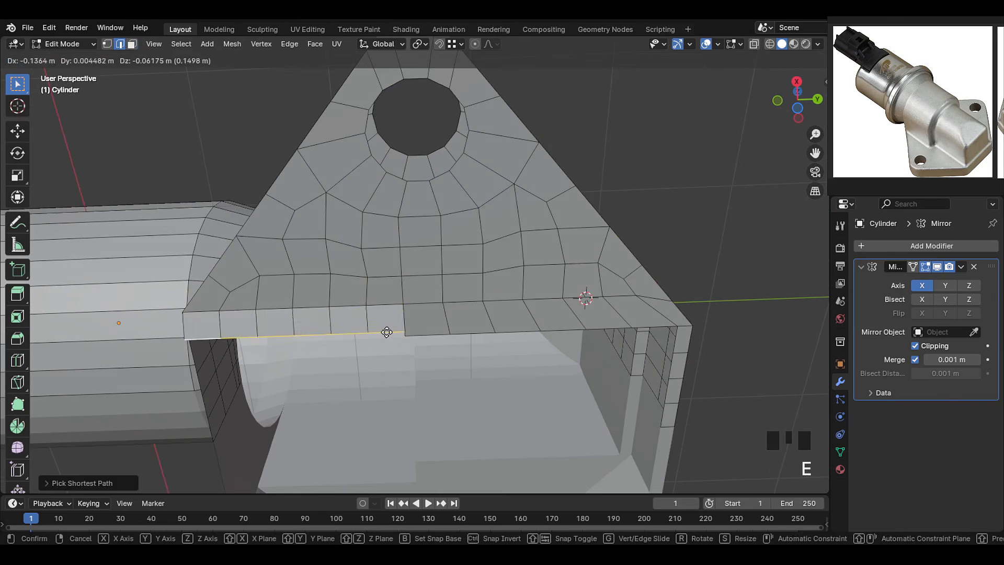
pyautogui.press('y')
pyautogui.press('x')
pyautogui.click(401, 336)
# Move the rear corner vertex of the extruded underside row onto the matching bottom vertex of the rear wall
pyautogui.moveTo(318, 327); pyautogui.dragTo(302, 284, button='middle')
pyautogui.press('1')
pyautogui.press('g')
pyautogui.click(314, 284)
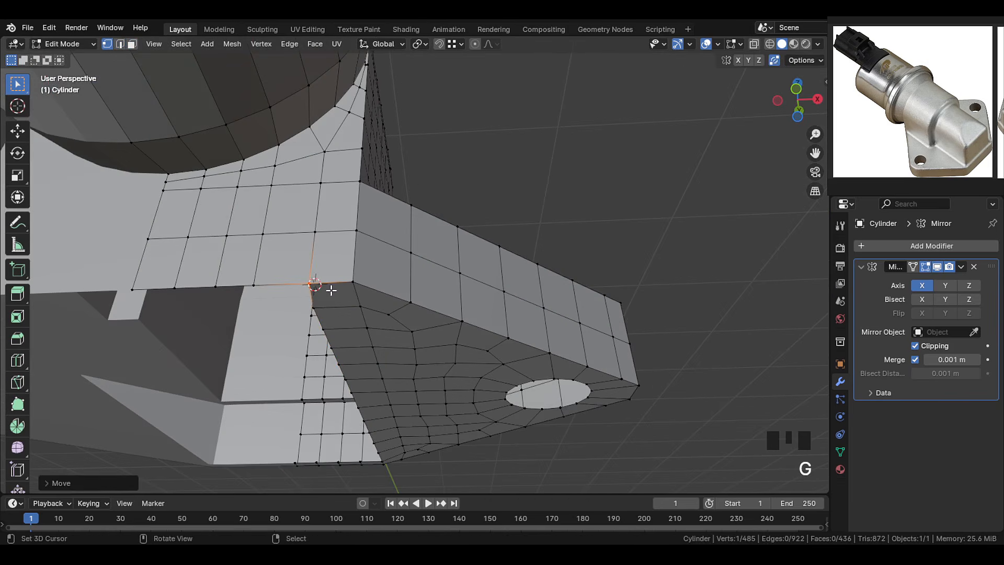
# Extrude the underside's inner border edges along X toward the mirror centre in four equal rows
pyautogui.scroll(-2, 360, 299)
pyautogui.moveTo(368, 350); pyautogui.dragTo(375, 302, button='middle')
pyautogui.keyDown('shift'); pyautogui.moveTo(375, 302); pyautogui.dragTo(376, 300, button='middle'); pyautogui.keyUp('shift')
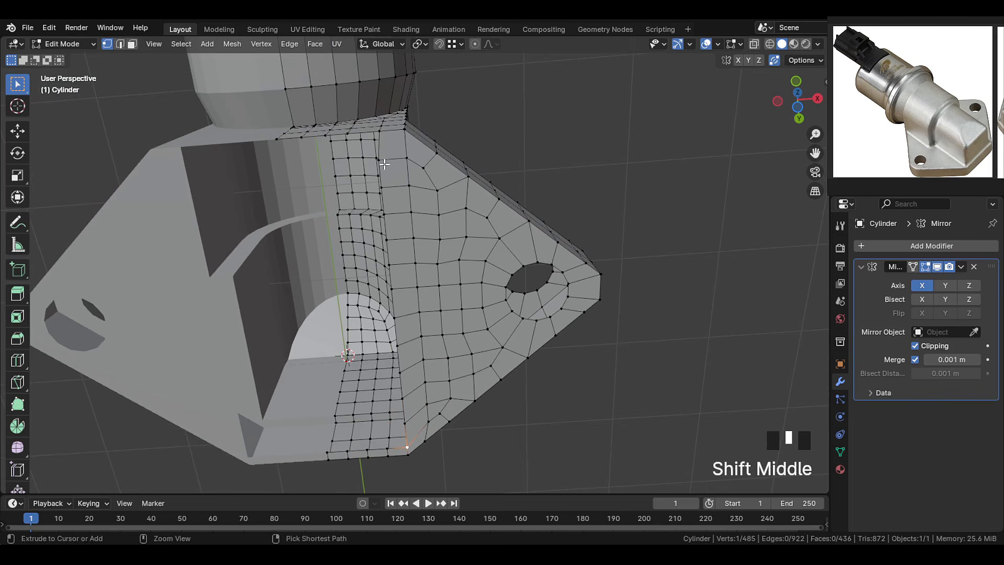
pyautogui.keyDown('ctrl'); pyautogui.rightClick(384, 165); pyautogui.keyUp('ctrl')
pyautogui.keyDown('shift'); pyautogui.moveTo(390, 402); pyautogui.dragTo(392, 380, button='middle'); pyautogui.keyUp('shift')
pyautogui.press('e')
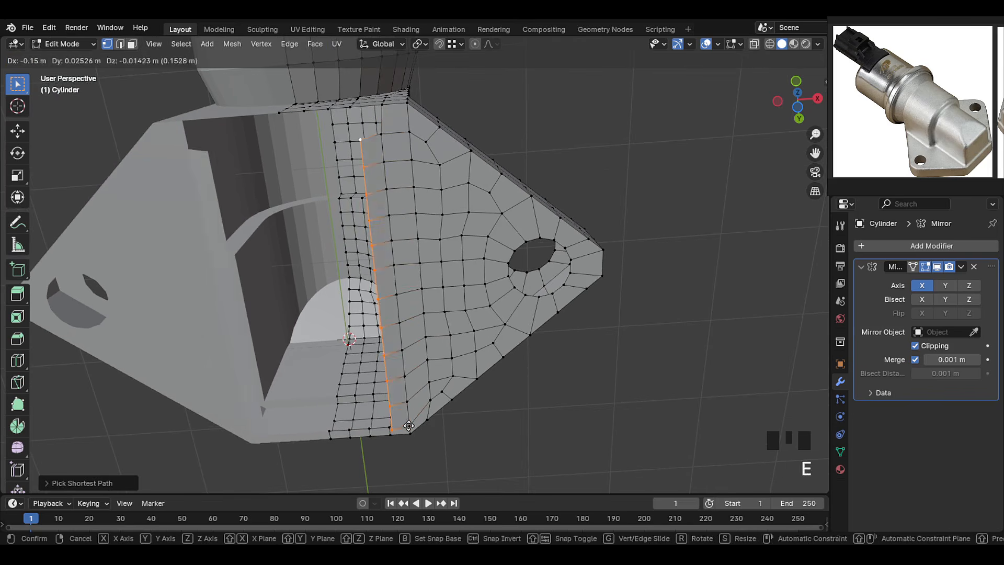
pyautogui.press('x')
pyautogui.click(408, 427)
pyautogui.hotkey('shift', 'r')
pyautogui.hotkey('shift', 'r')
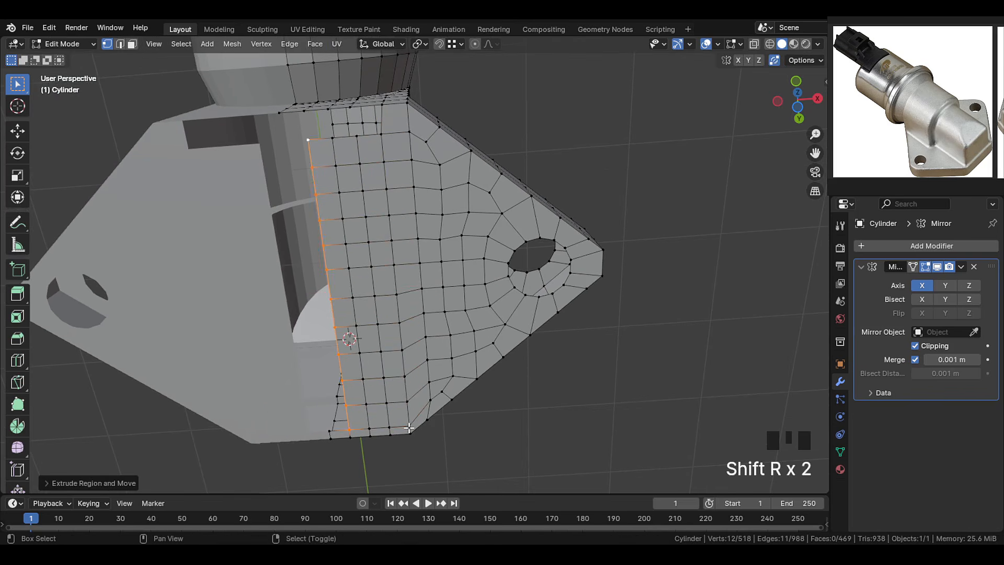
pyautogui.hotkey('shift', 'r')
# Fill the remaining gap between the underside rows and the rear wall with four faces
pyautogui.rightClick(398, 320)
pyautogui.keyDown('shift'); pyautogui.moveTo(392, 315); pyautogui.dragTo(381, 362, button='middle'); pyautogui.keyUp('shift')
pyautogui.press('2')
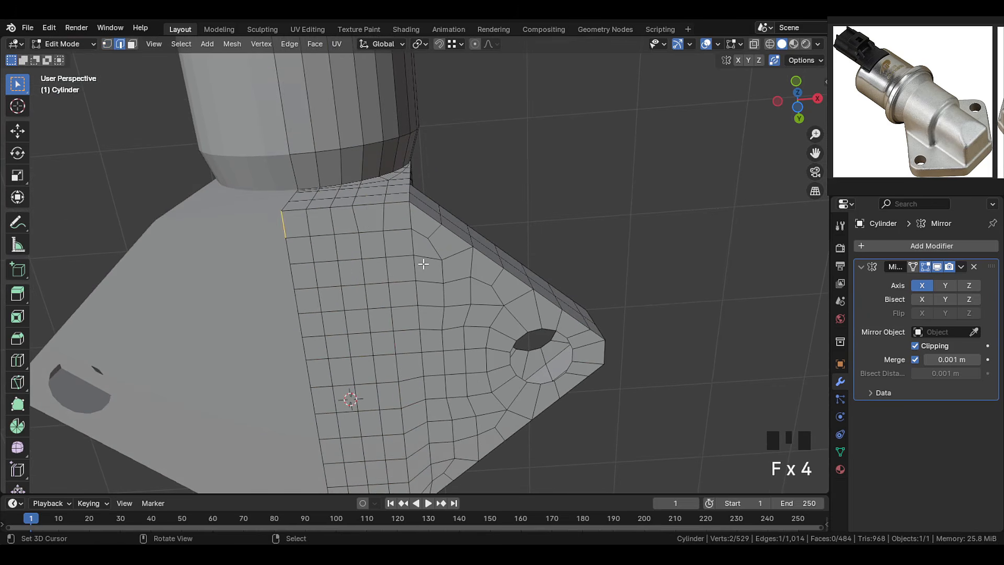
# Edge-slide the short cross rows near the underside's front edge one after another to even their spacing
pyautogui.moveTo(423, 264); pyautogui.dragTo(372, 280, button='middle')
pyautogui.scroll(3, 384, 323)
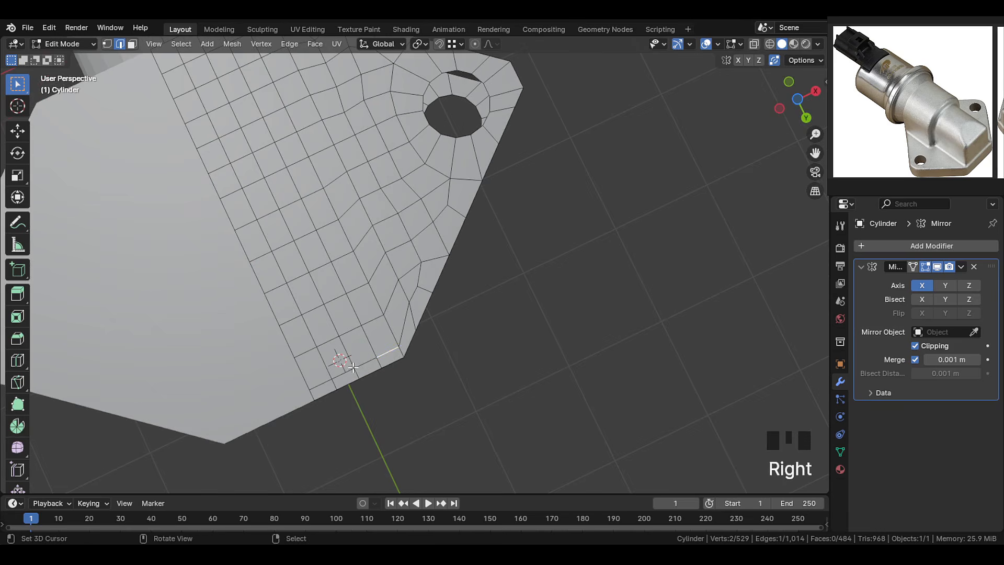
pyautogui.press('g')
pyautogui.press('g')
pyautogui.rightClick(339, 360)
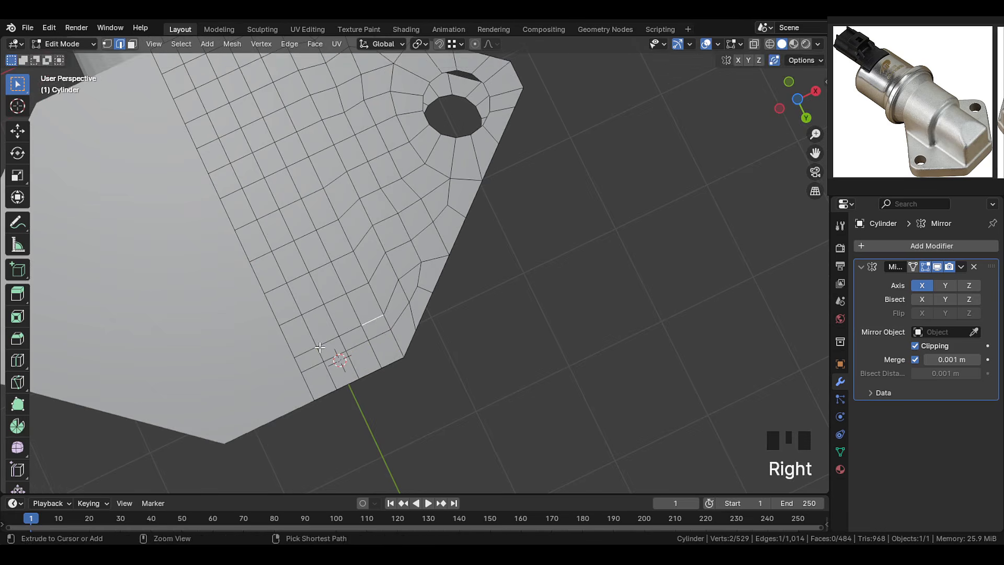
pyautogui.press('g')
pyautogui.press('g')
pyautogui.rightClick(344, 339)
pyautogui.press('g')
pyautogui.press('g')
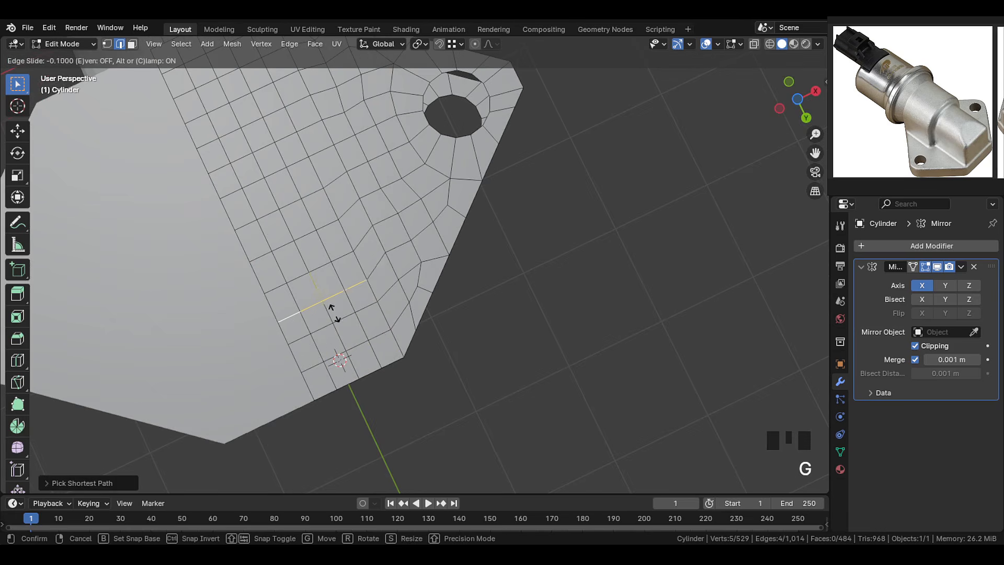
pyautogui.click(332, 314)
# Add three edge loops around the large cylindrical section, closely spaced behind its tapered shoulder
pyautogui.press('Tab')
pyautogui.scroll(-4, 364, 230)
pyautogui.keyDown('shift'); pyautogui.moveTo(366, 261); pyautogui.dragTo(355, 292, button='middle'); pyautogui.keyUp('shift')
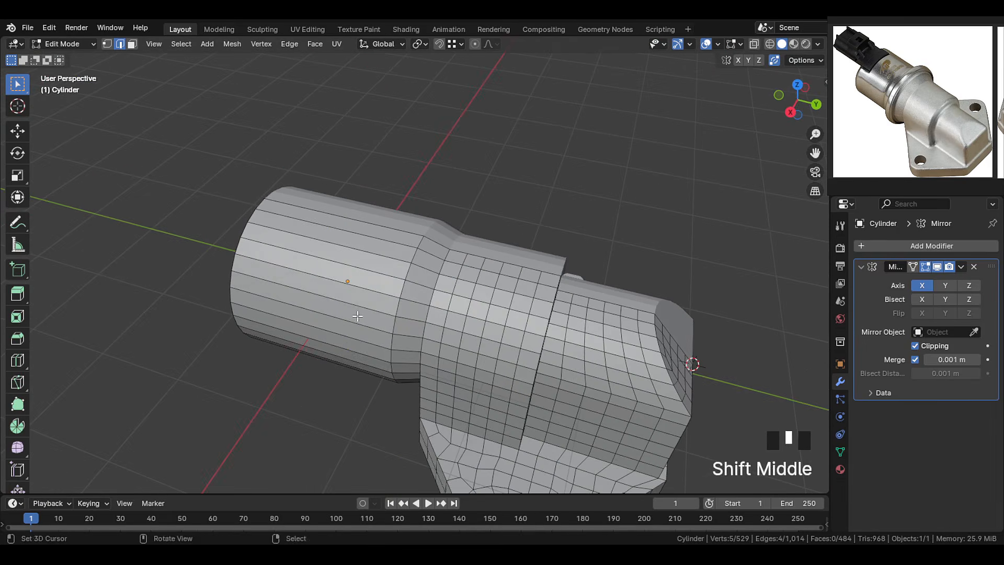
pyautogui.hotkey('ctrl', 'r')
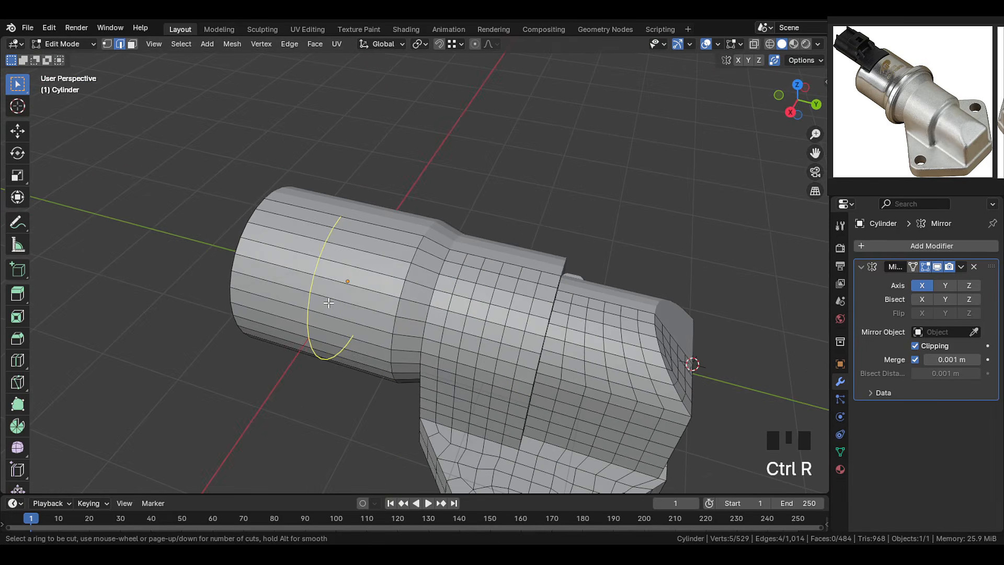
pyautogui.click(359, 312)
pyautogui.click(511, 312)
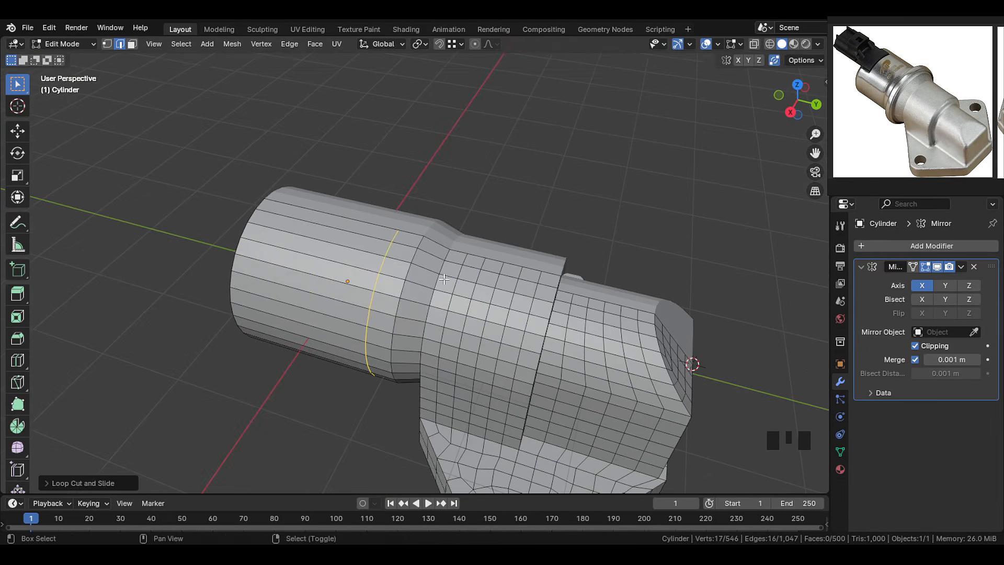
pyautogui.scroll(2, 452, 278)
pyautogui.hotkey('ctrl', 'r')
pyautogui.click(413, 287)
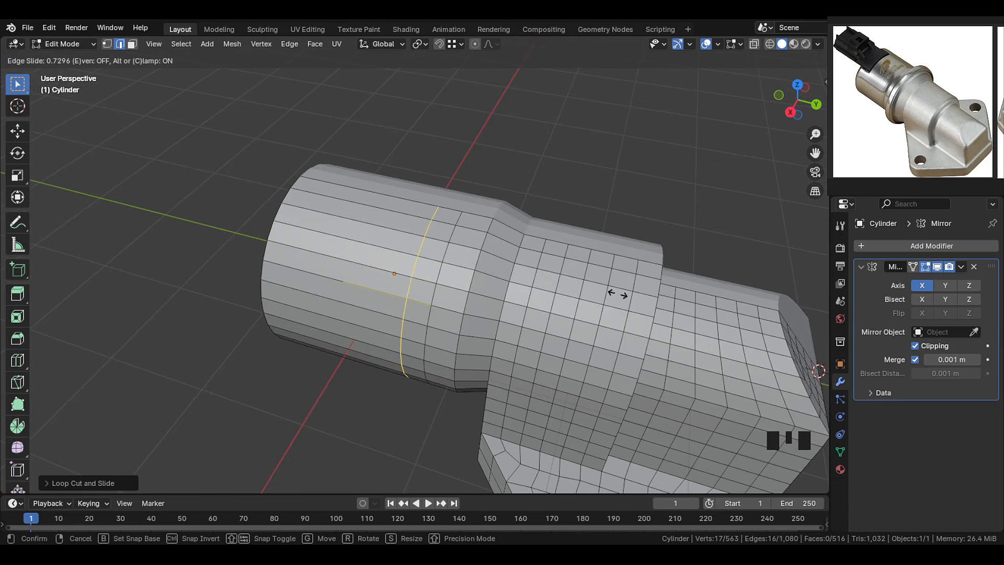
pyautogui.click(637, 292)
pyautogui.hotkey('ctrl', 'r')
pyautogui.click(633, 285)
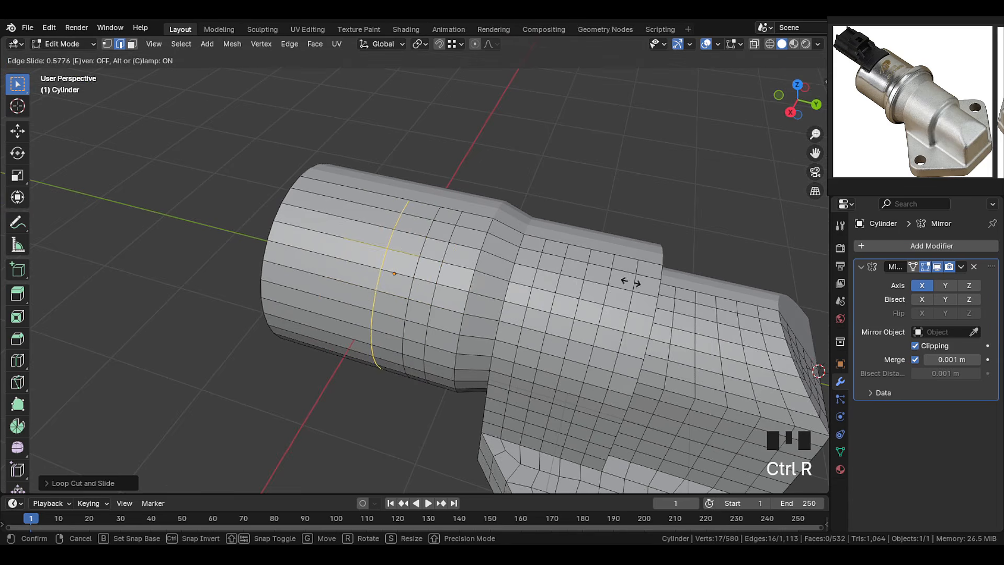
pyautogui.click(795, 291)
# Extrude the two face rings next to the tapered shoulder slightly outward along their normals
pyautogui.moveTo(437, 283); pyautogui.dragTo(483, 275, button='middle')
pyautogui.press('3')
pyautogui.scroll(2, 445, 261)
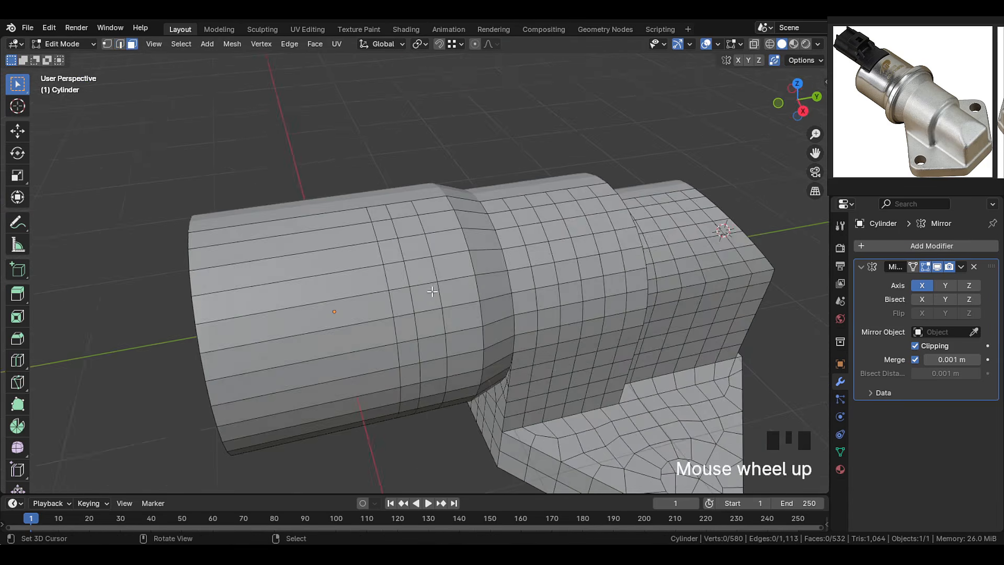
pyautogui.moveTo(423, 246); pyautogui.dragTo(446, 274, button='middle')
pyautogui.keyDown('alt'); pyautogui.keyDown('shift'); pyautogui.rightClick(443, 255); pyautogui.keyUp('shift'); pyautogui.keyUp('alt')
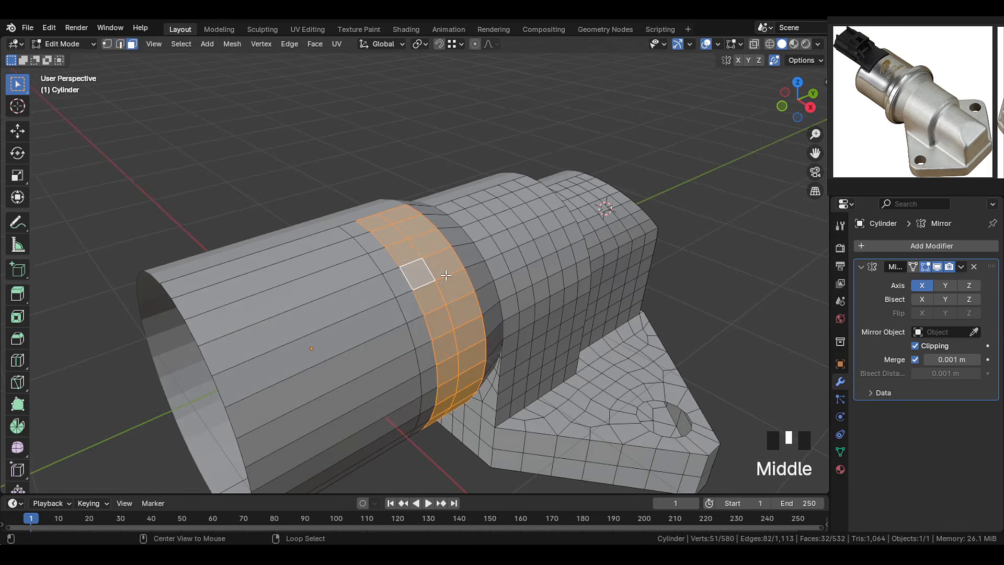
pyautogui.hotkey('alt', 'e')
pyautogui.click(454, 270)
pyautogui.click(484, 253)
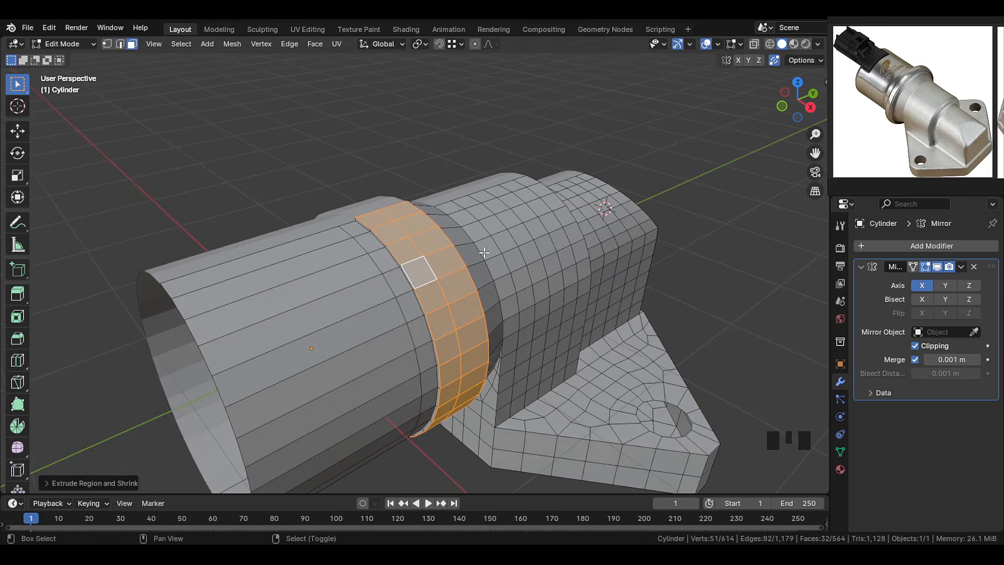
# Extrude the raised face ring nearest the shoulder farther outward along its normals to form the collar
pyautogui.moveTo(484, 252); pyautogui.dragTo(430, 245, button='middle')
pyautogui.keyDown('alt'); pyautogui.rightClick(429, 245); pyautogui.keyUp('alt')
pyautogui.hotkey('alt', 'e')
pyautogui.click(440, 275)
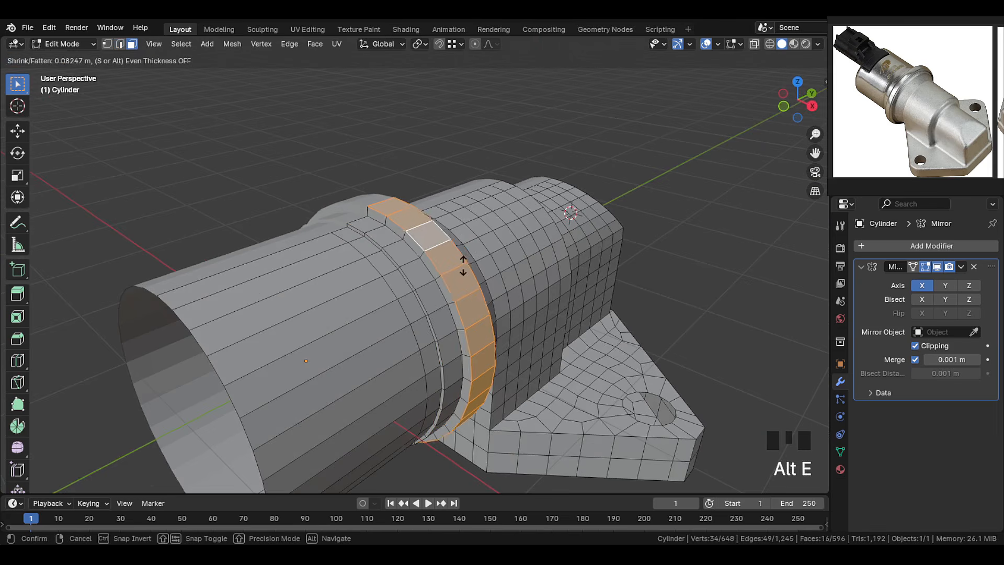
pyautogui.click(518, 212)
# Edge-slide the base loop of the small step behind the collar onto the neighbouring loop to slope the step
pyautogui.moveTo(519, 212); pyautogui.dragTo(502, 225, button='middle')
pyautogui.scroll(2, 471, 251)
pyautogui.keyDown('alt'); pyautogui.rightClick(401, 283); pyautogui.keyUp('alt')
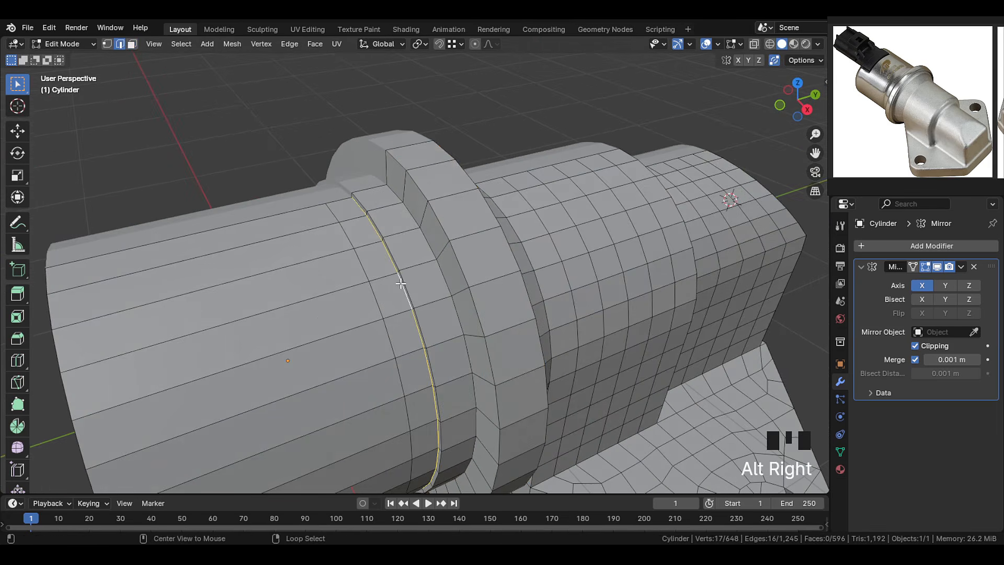
pyautogui.press('g')
pyautogui.press('g')
pyautogui.click(367, 303)
pyautogui.rightClick(417, 304)
# Bevel the collar's outer edge loop on the flange side with two segments to round it
pyautogui.moveTo(399, 314); pyautogui.dragTo(347, 289, button='middle')
pyautogui.keyDown('alt'); pyautogui.rightClick(475, 277); pyautogui.keyUp('alt')
pyautogui.keyDown('shift'); pyautogui.moveTo(475, 277); pyautogui.dragTo(401, 265, button='middle'); pyautogui.keyUp('shift')
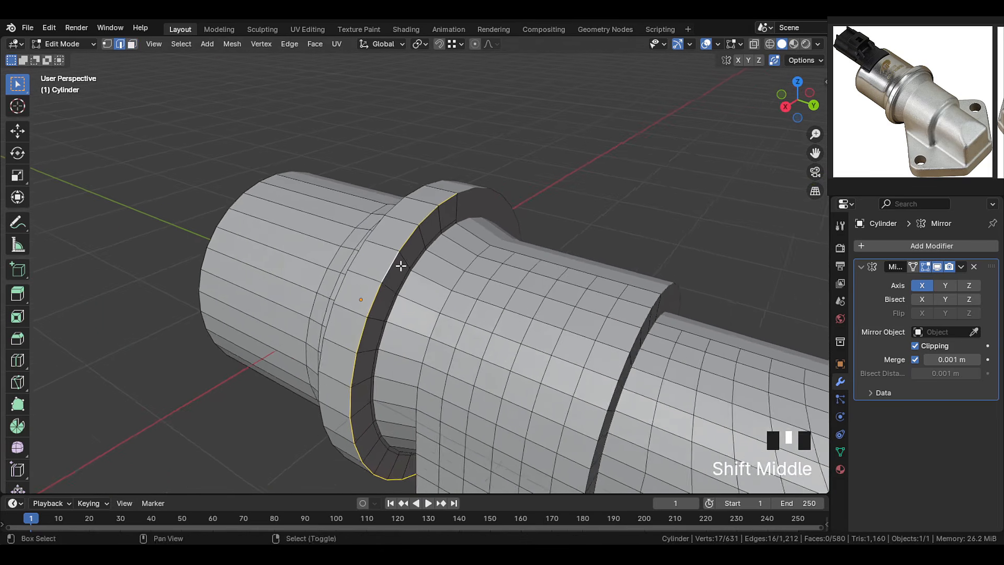
pyautogui.scroll(1, 402, 266)
pyautogui.hotkey('ctrl', 'b')
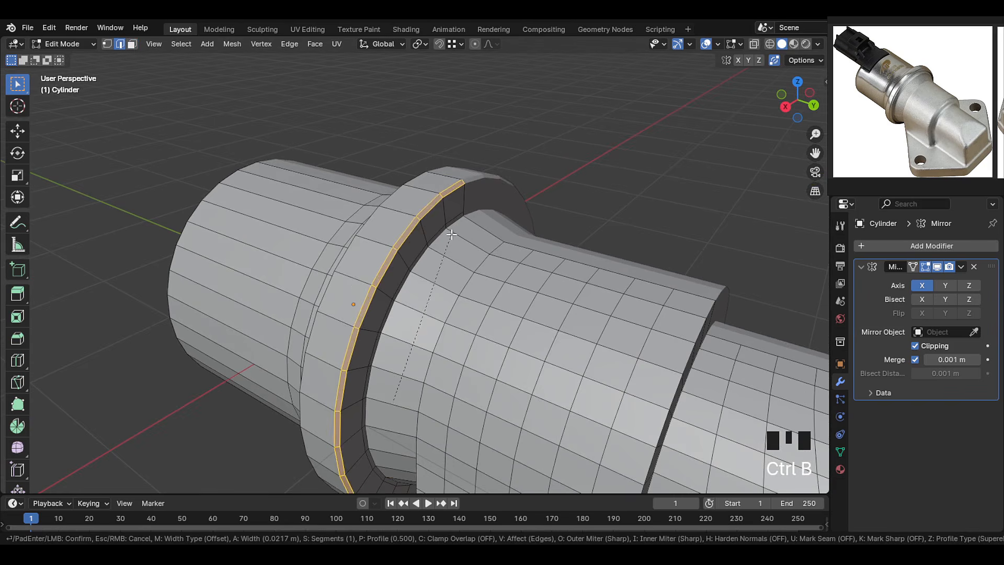
pyautogui.scroll(1, 448, 245)
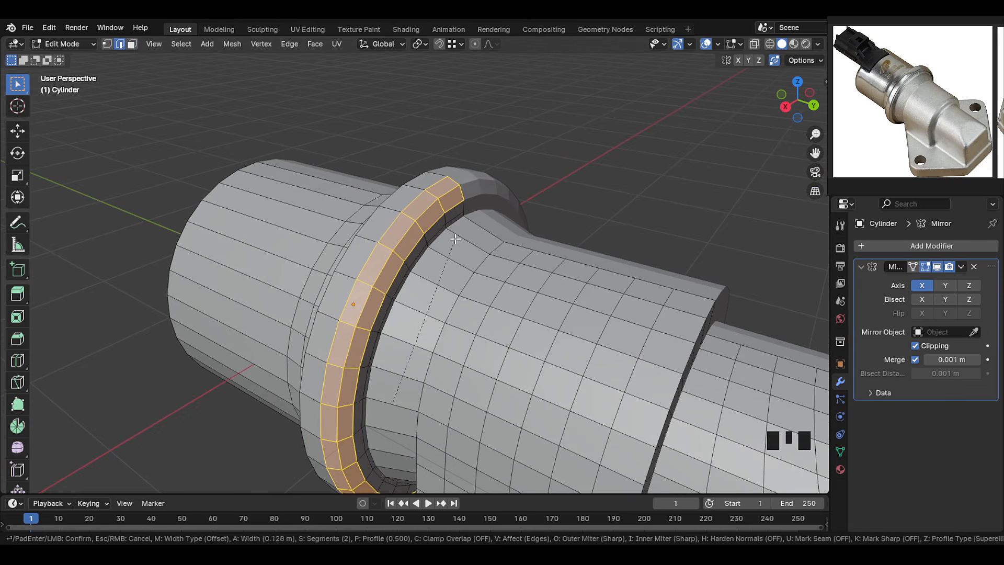
pyautogui.click(428, 262)
# Bevel the collar's other outer edge loop by about 0.0413 m with two segments and increase the bevel's shape value
pyautogui.moveTo(366, 264); pyautogui.dragTo(492, 272, button='middle')
pyautogui.keyDown('shift'); pyautogui.moveTo(390, 266); pyautogui.dragTo(408, 264, button='middle'); pyautogui.keyUp('shift')
pyautogui.scroll(1, 397, 261)
pyautogui.keyDown('alt'); pyautogui.rightClick(370, 255); pyautogui.keyUp('alt')
pyautogui.hotkey('ctrl', 'b')
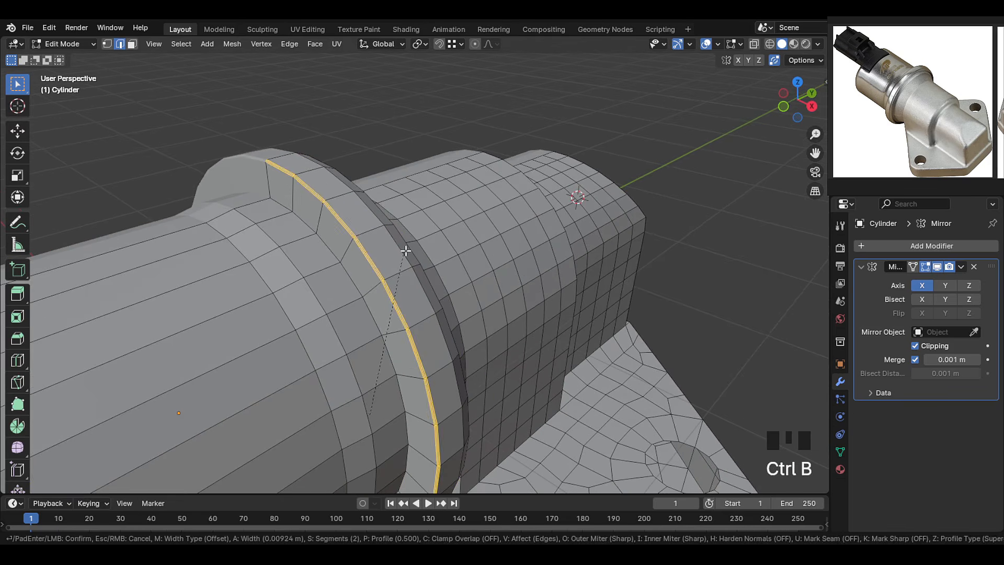
pyautogui.click(428, 246)
pyautogui.click(101, 482)
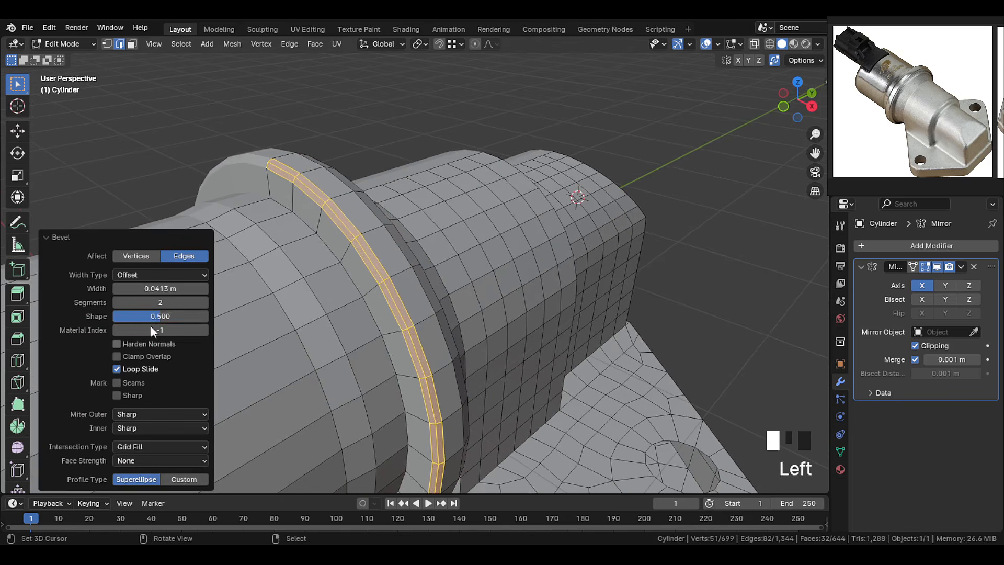
pyautogui.moveTo(151, 316); pyautogui.dragTo(181, 316)
# Bevel the edge loop at the collar's base on the cylinder side by about 0.0529 m with two segments
pyautogui.keyDown('alt'); pyautogui.rightClick(374, 310); pyautogui.keyUp('alt')
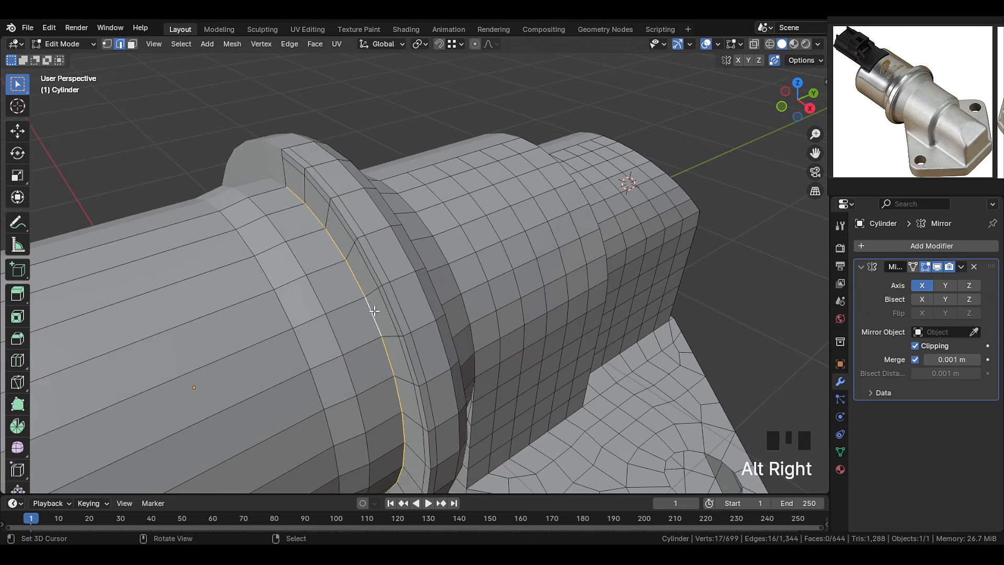
pyautogui.hotkey('ctrl', 'b')
pyautogui.click(442, 313)
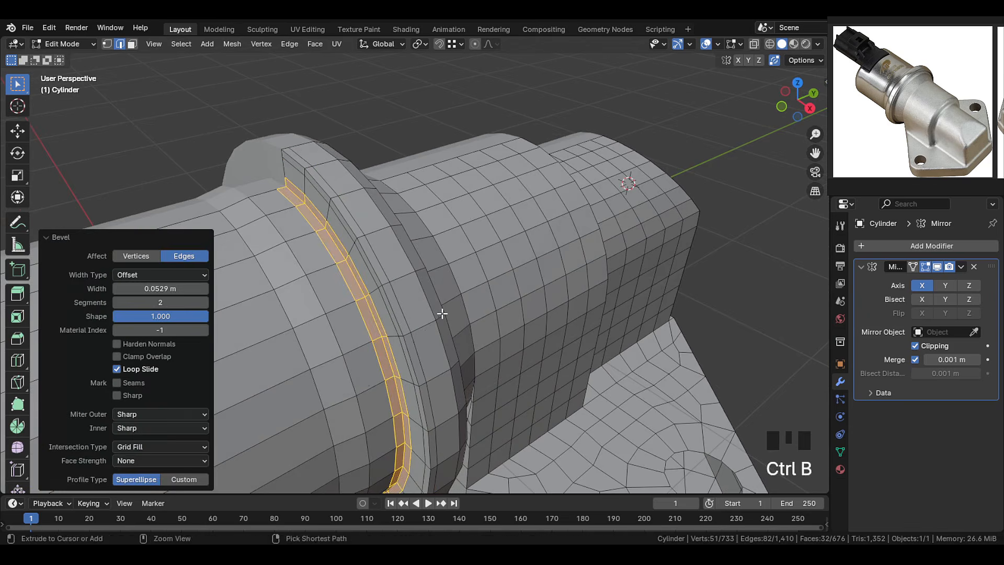
# Bevel the two edge loops bounding the cylinder's small slope with two segments, the one farther from the collar by about 0.0734 m
pyautogui.keyDown('alt'); pyautogui.rightClick(321, 297); pyautogui.keyUp('alt')
pyautogui.hotkey('ctrl', 'b')
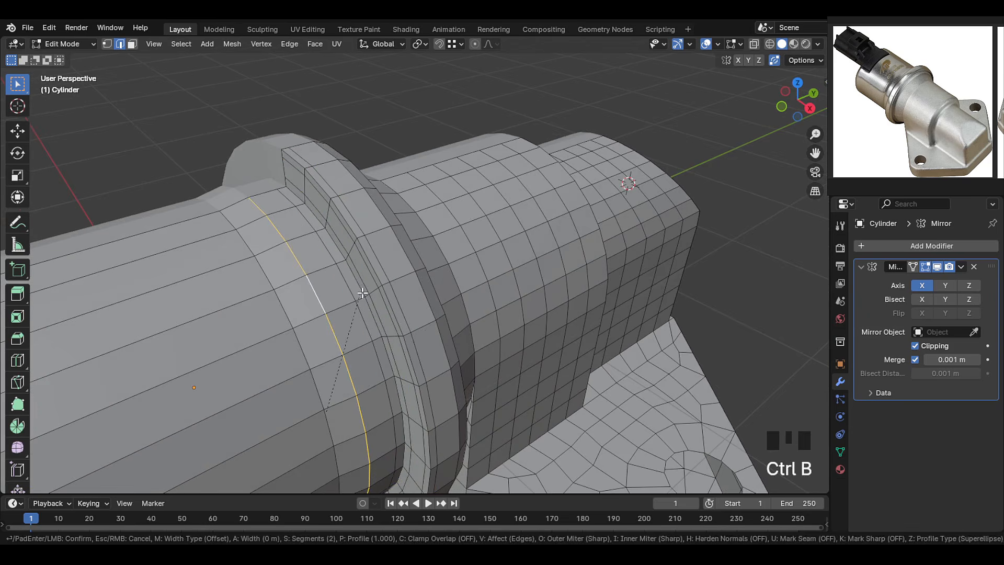
pyautogui.click(293, 300)
pyautogui.keyDown('alt'); pyautogui.rightClick(293, 300); pyautogui.keyUp('alt')
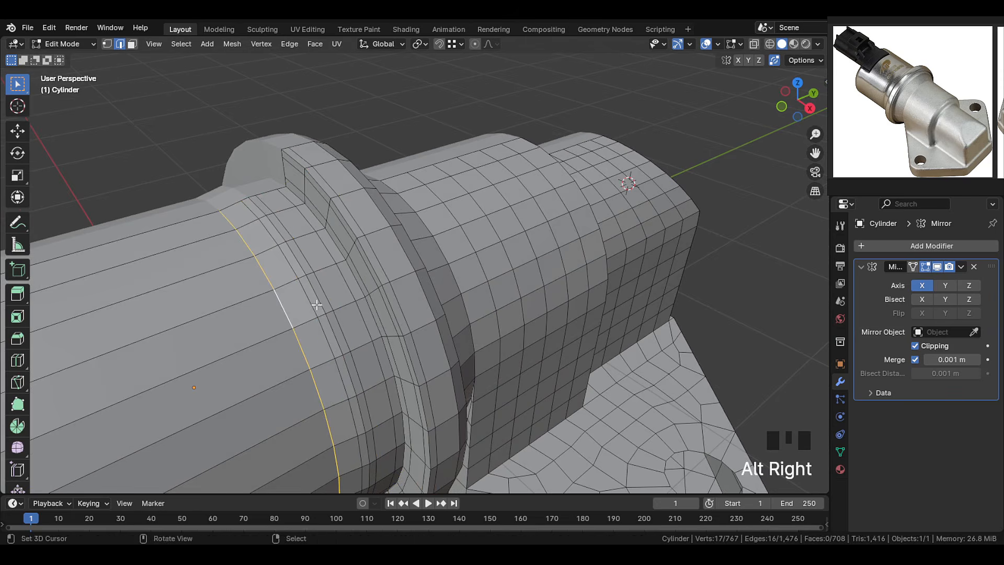
pyautogui.hotkey('ctrl', 'b')
pyautogui.click(361, 293)
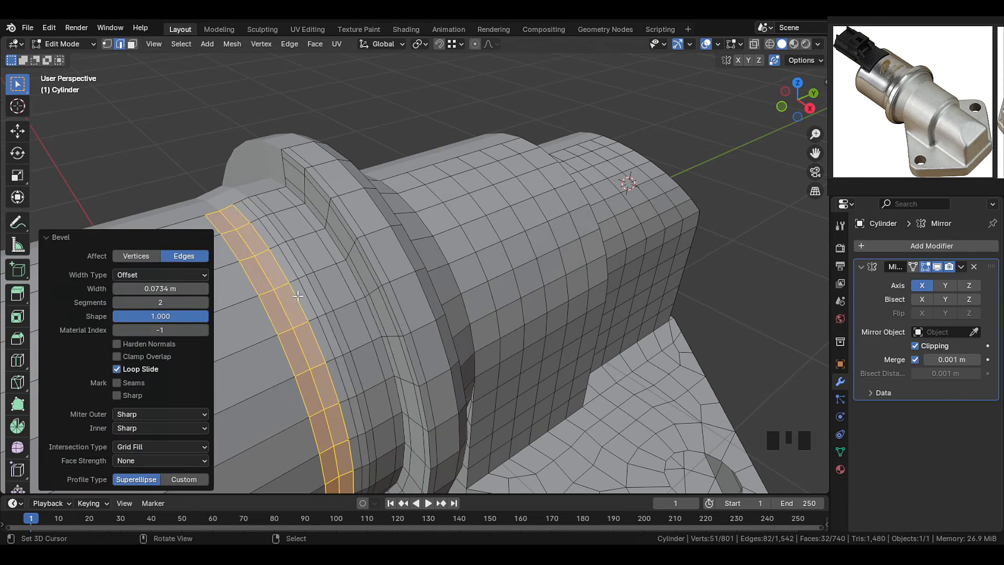
# Dissolve the two close edge loops between the slope's bevels and cut a single new loop in their place
pyautogui.rightClick(298, 296)
pyautogui.keyDown('alt'); pyautogui.keyDown('shift'); pyautogui.rightClick(308, 293); pyautogui.keyUp('shift'); pyautogui.keyUp('alt')
pyautogui.press('x')
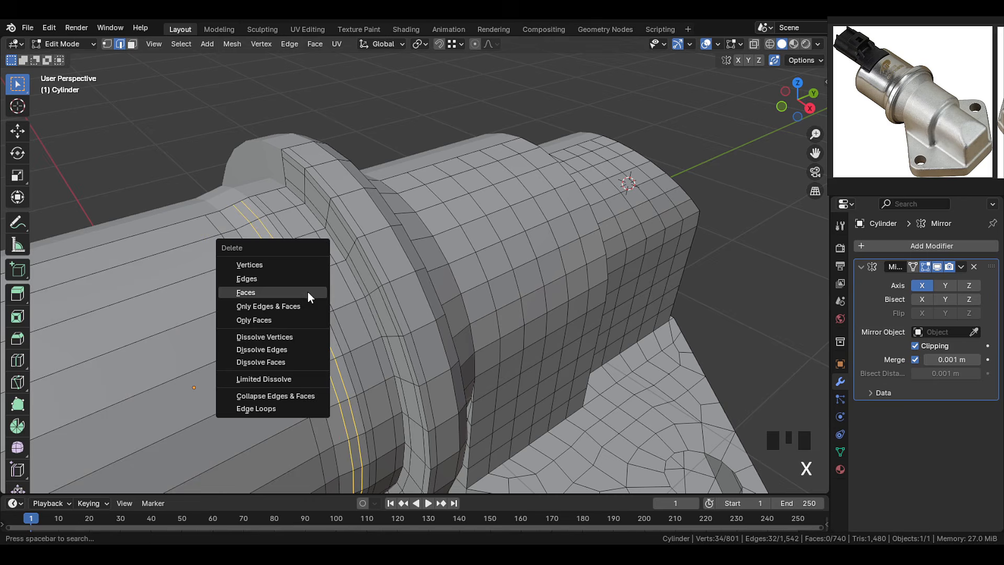
pyautogui.click(295, 348)
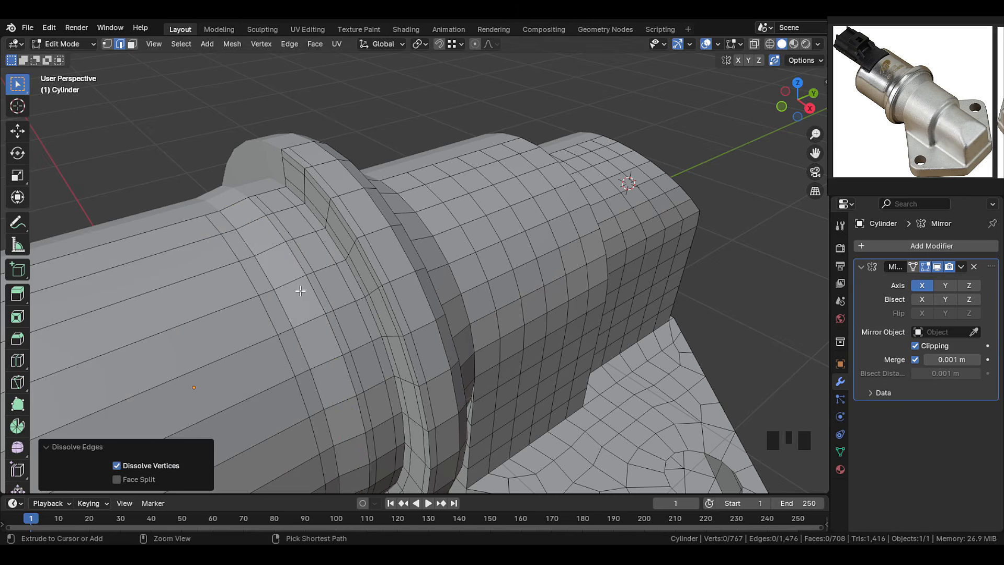
pyautogui.hotkey('ctrl', 'r')
pyautogui.click(298, 282)
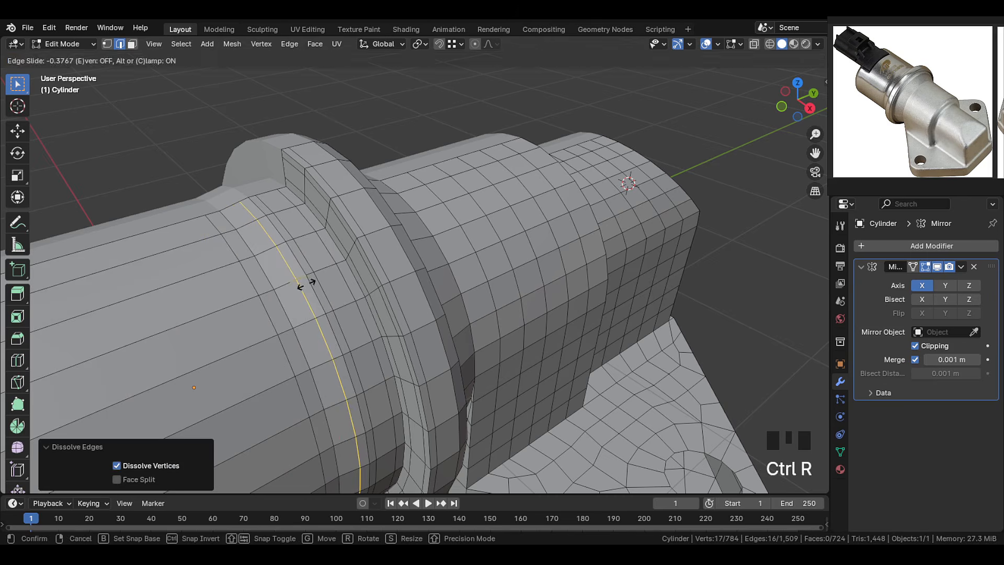
pyautogui.click(306, 284)
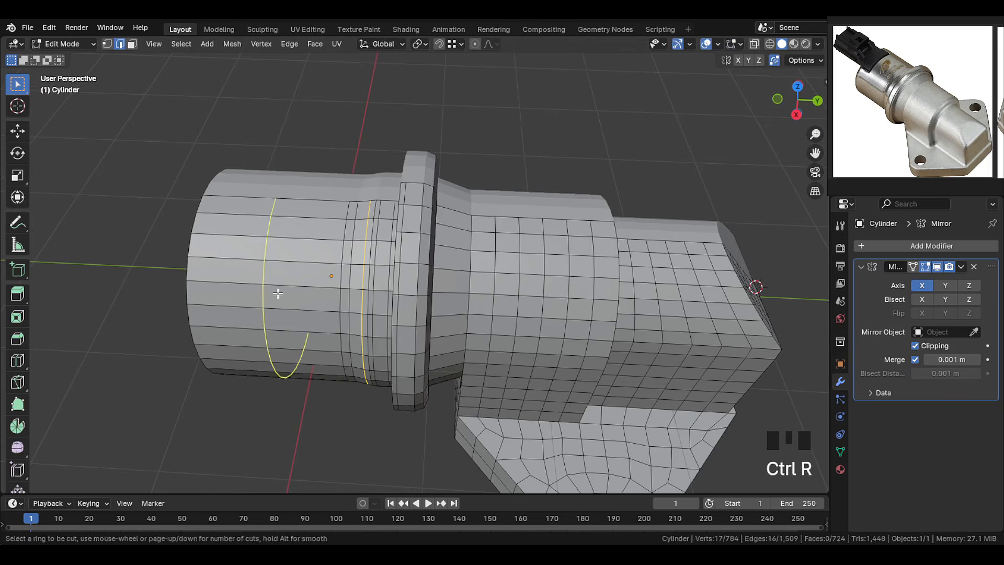
# Add five evenly spaced loop cuts along the long plain section of the cylinder
pyautogui.scroll(4, 278, 294)
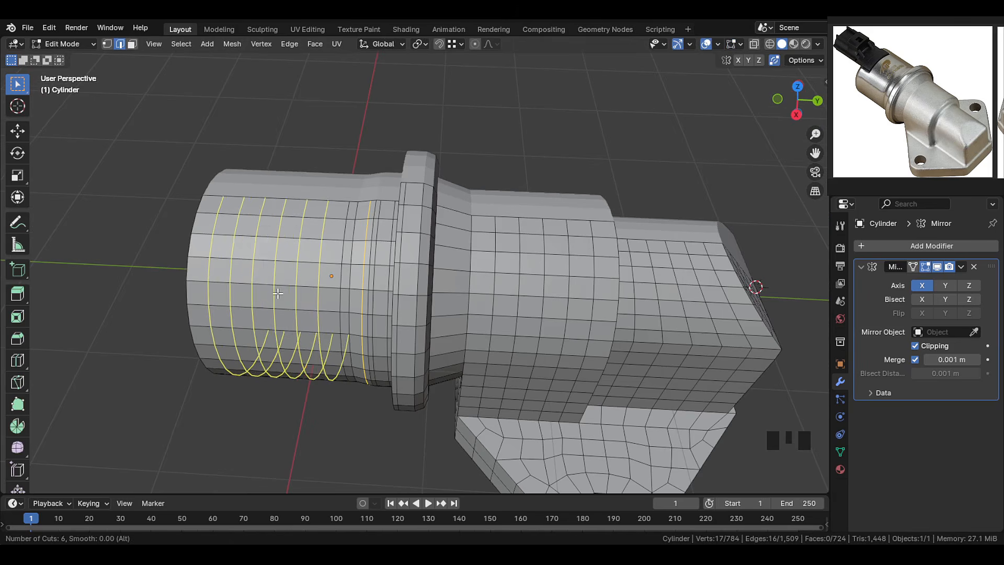
pyautogui.click(278, 293)
pyautogui.rightClick(278, 293)
pyautogui.press('Tab')
pyautogui.moveTo(320, 333); pyautogui.dragTo(361, 246, button='middle')
pyautogui.press('Tab')
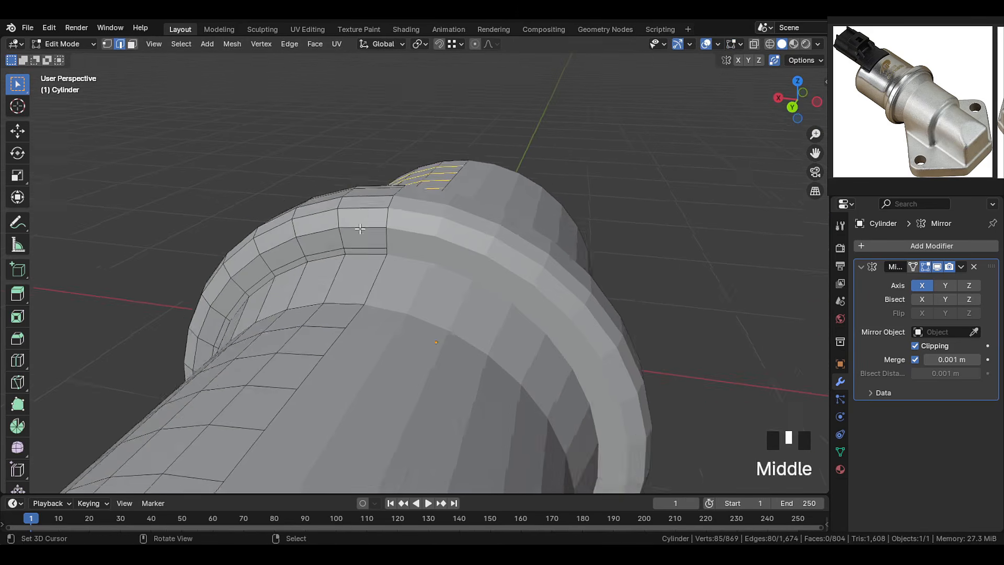
# Edge-slide the inner loop on the collar's flange-side face outward by a factor of about 0.577
pyautogui.keyDown('alt'); pyautogui.rightClick(356, 244); pyautogui.keyUp('alt')
pyautogui.press('g')
pyautogui.press('g')
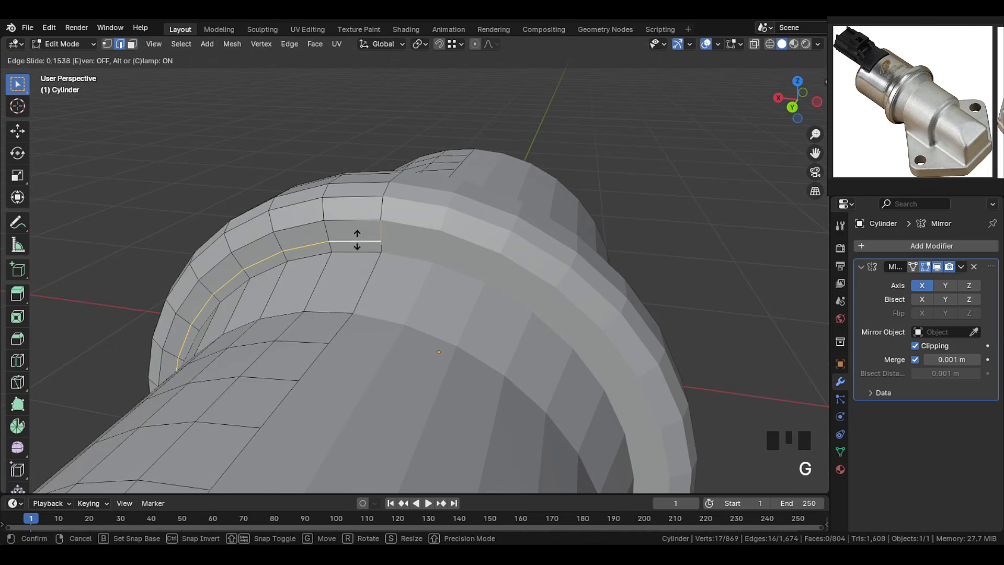
pyautogui.click(361, 183)
pyautogui.moveTo(361, 183); pyautogui.dragTo(340, 236, button='middle')
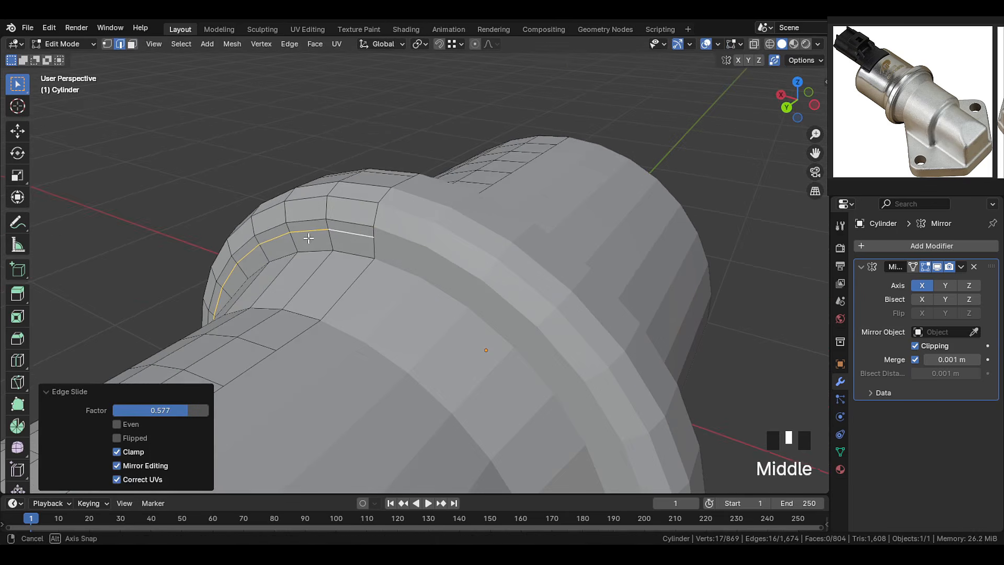
pyautogui.middleClick(340, 236)
# Rip the selected collar loop apart and move the ripped edges along the Y axis into the collar
pyautogui.press('v')
pyautogui.rightClick(345, 239)
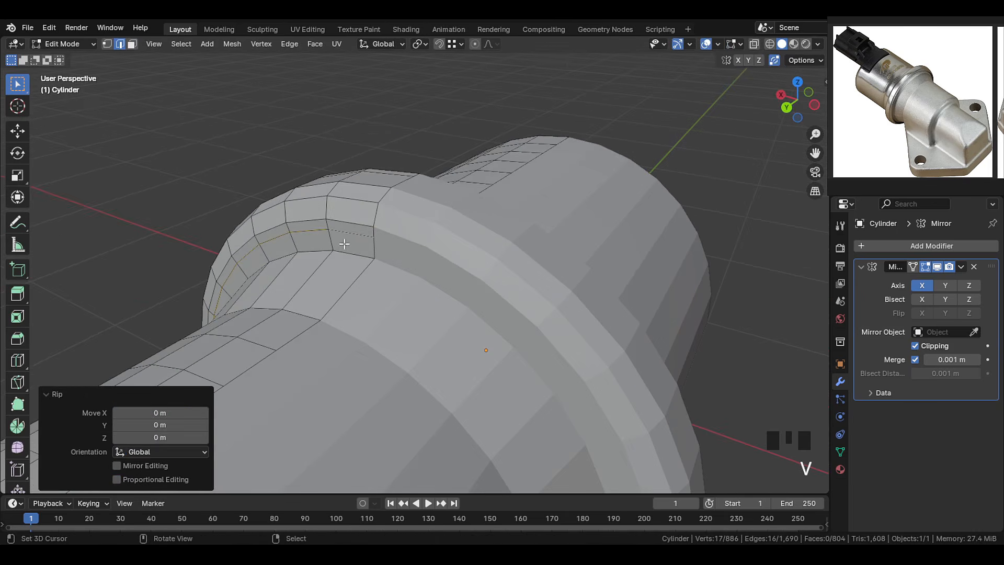
pyautogui.press('g')
pyautogui.press('y')
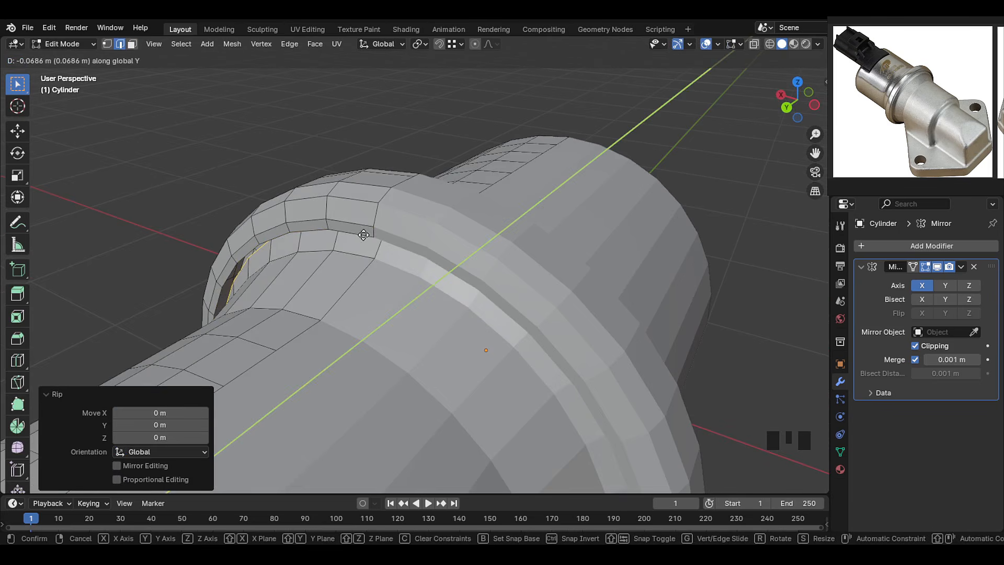
pyautogui.click(356, 235)
# Bridge the two ripped edge loops to close the gap and form a recess in the collar's face
pyautogui.keyDown('alt'); pyautogui.keyDown('shift'); pyautogui.rightClick(305, 228); pyautogui.keyUp('shift'); pyautogui.keyUp('alt')
pyautogui.keyDown('shift'); pyautogui.moveTo(306, 228); pyautogui.dragTo(230, 121, button='middle'); pyautogui.keyUp('shift')
pyautogui.click(289, 44)
pyautogui.click(329, 97)
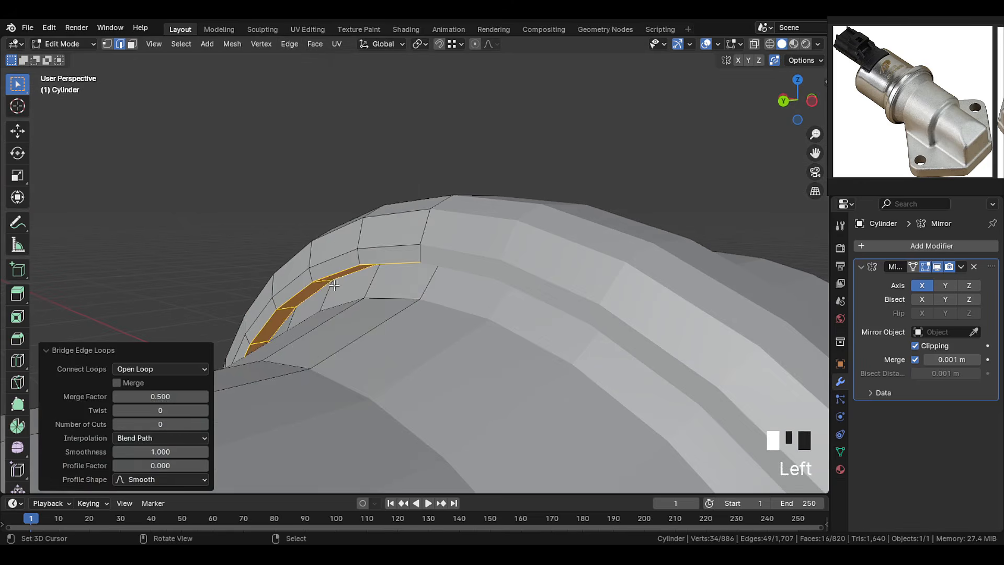
pyautogui.moveTo(334, 157); pyautogui.dragTo(475, 333, button='middle')
pyautogui.press('Tab')
pyautogui.press('Tab')
# Add one centred loop cut around the sloped shoulder between the collar and the housing body
pyautogui.scroll(2, 405, 305)
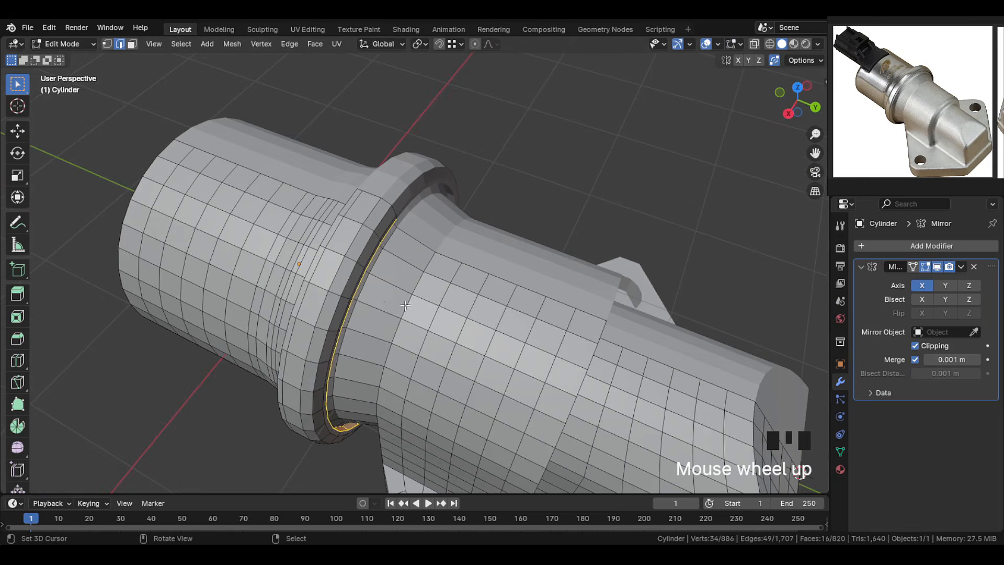
pyautogui.hotkey('ctrl', 'r')
pyautogui.click(377, 287)
pyautogui.rightClick(378, 287)
pyautogui.scroll(-2, 377, 286)
pyautogui.moveTo(377, 287); pyautogui.dragTo(382, 289, button='middle')
pyautogui.press('Tab')
pyautogui.press('Tab')
# Add a Subdivision Surface modifier to the housing with a viewport level of 2
pyautogui.press('Tab')
pyautogui.click(900, 246)
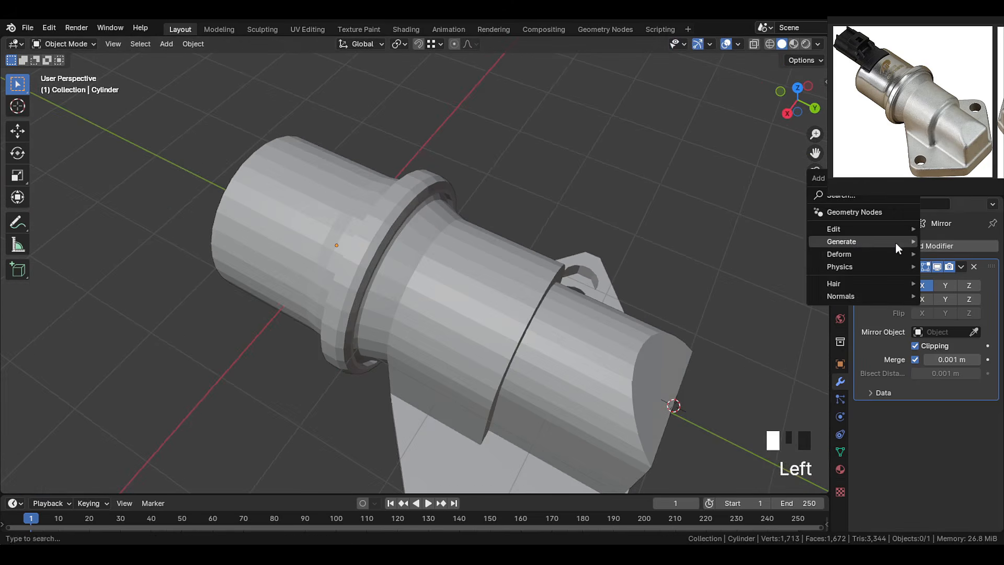
pyautogui.moveTo(895, 244)
pyautogui.click(776, 400)
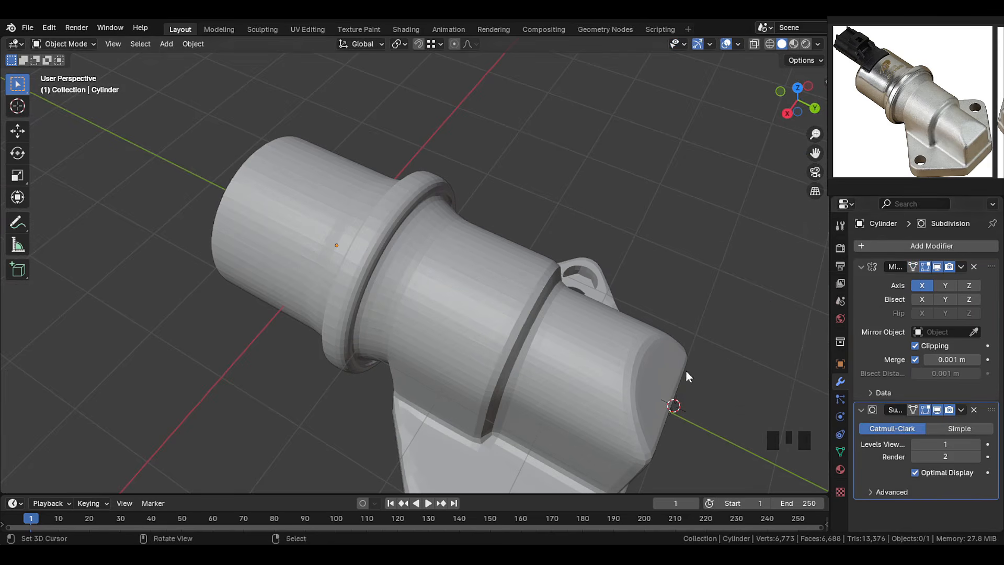
pyautogui.click(979, 445)
# Shade the housing smooth
pyautogui.click(440, 287)
pyautogui.scroll(2, 438, 267)
pyautogui.press('w')
pyautogui.click(438, 268)
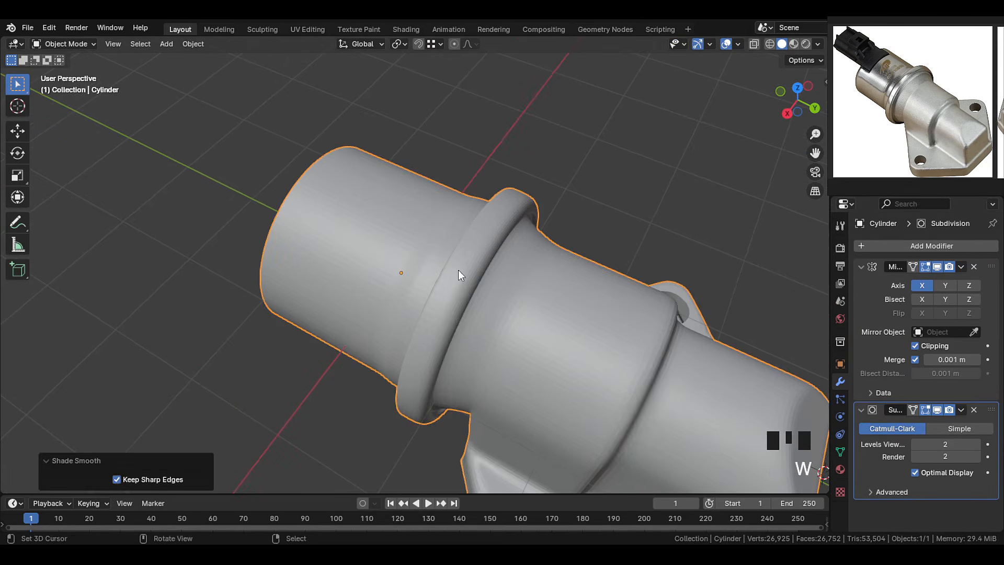
pyautogui.moveTo(458, 269); pyautogui.dragTo(553, 224, button='middle')
# Turn on cavity shading in the viewport
pyautogui.click(818, 44)
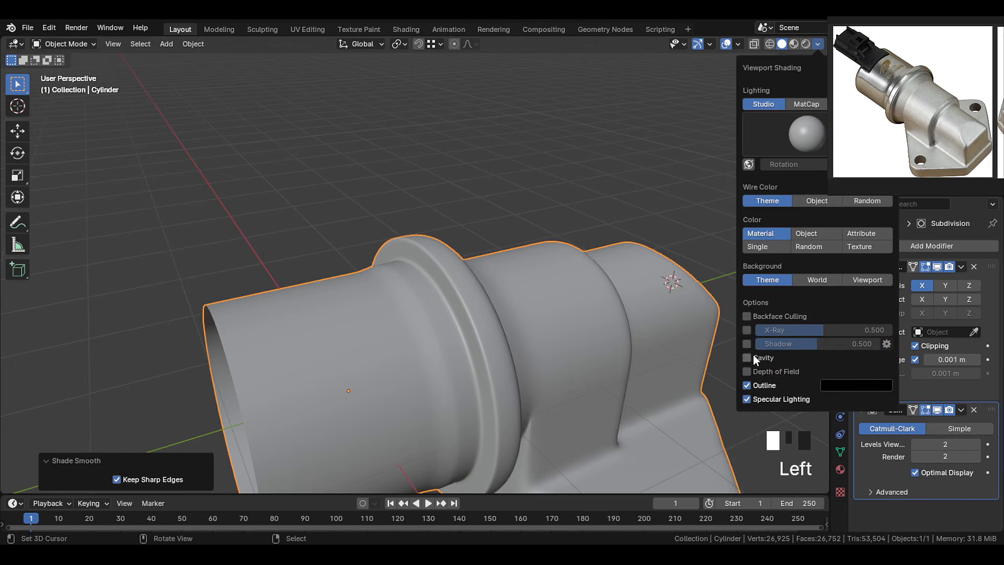
pyautogui.click(745, 353)
pyautogui.rightClick(727, 345)
# Bevel the edge loops bordering the bridged recess on the collar's flange-side face with two segments
pyautogui.scroll(-1, 444, 292)
pyautogui.moveTo(432, 315)
pyautogui.keyDown('shift'); pyautogui.mouseDown(button='middle')
pyautogui.moveTo(434, 261)
pyautogui.moveTo(414, 277)
pyautogui.moveTo(464, 268)
pyautogui.moveTo(418, 276)
pyautogui.mouseUp(button='middle'); pyautogui.keyUp('shift')
pyautogui.press('Tab')
pyautogui.scroll(2, 418, 281)
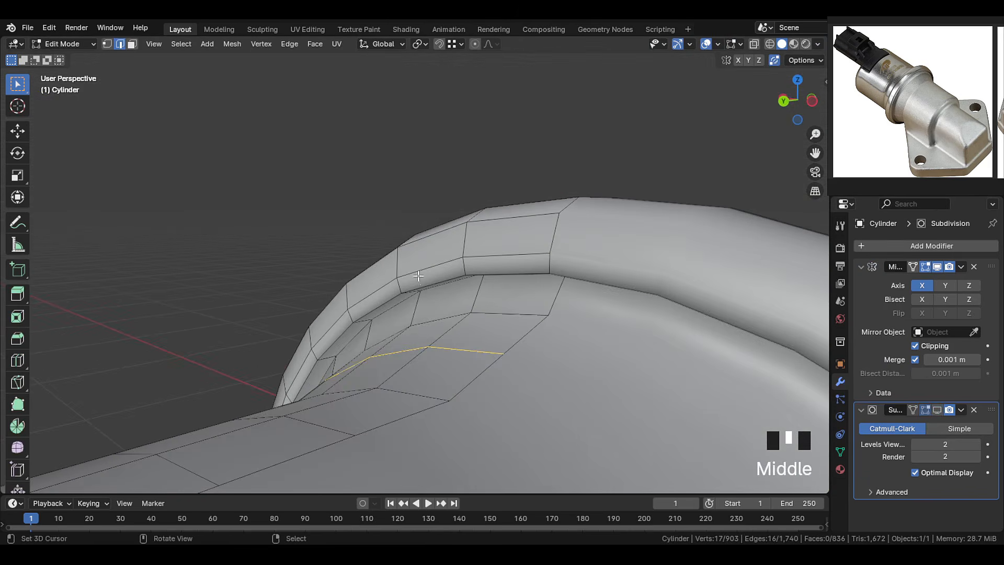
pyautogui.hotkey('ctrl', 'b')
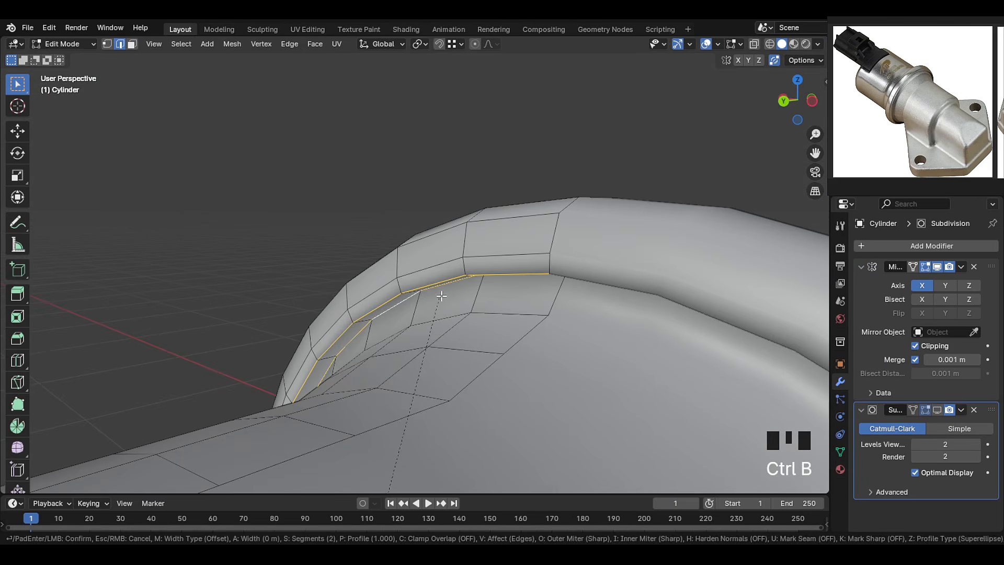
pyautogui.click(449, 282)
pyautogui.moveTo(448, 283); pyautogui.dragTo(454, 304, button='middle')
# Bevel the edge loop where the shoulder meets the collar's recess with two segments
pyautogui.keyDown('alt'); pyautogui.rightClick(458, 309); pyautogui.keyUp('alt')
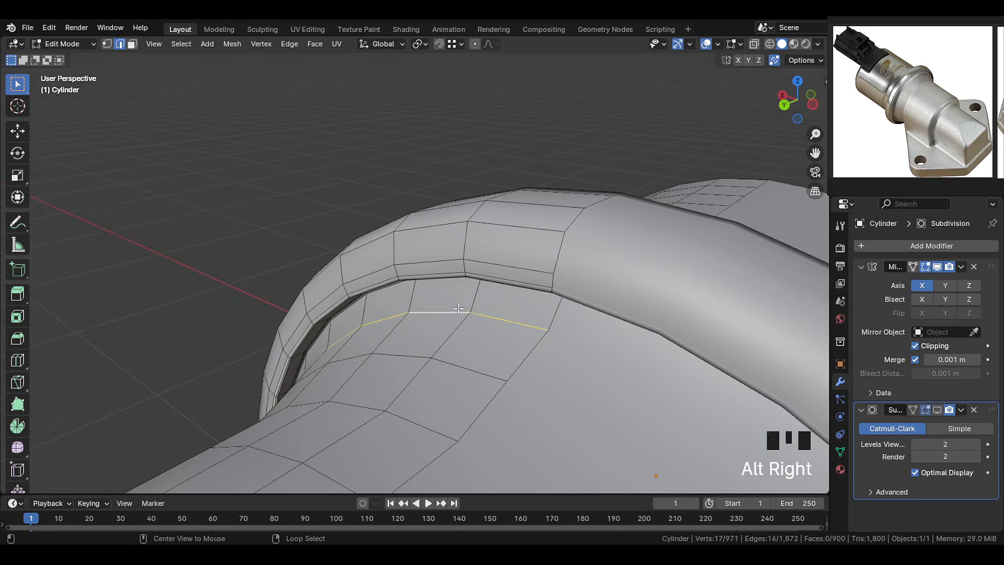
pyautogui.hotkey('ctrl', 'b')
pyautogui.click(511, 309)
pyautogui.press('Tab')
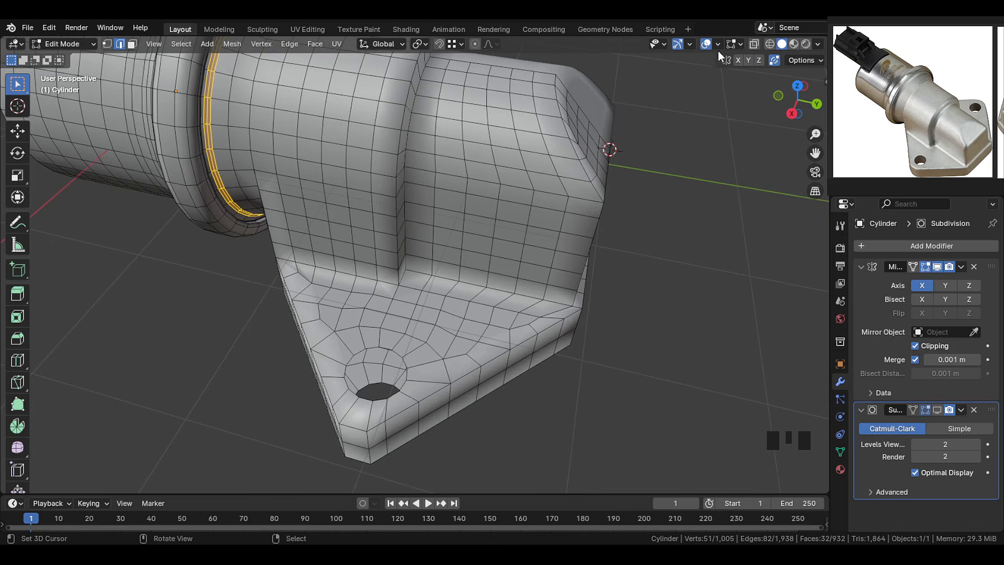
# Turn on the face orientation overlay and inspect the housing's normals, including the flange's underside
pyautogui.click(717, 44)
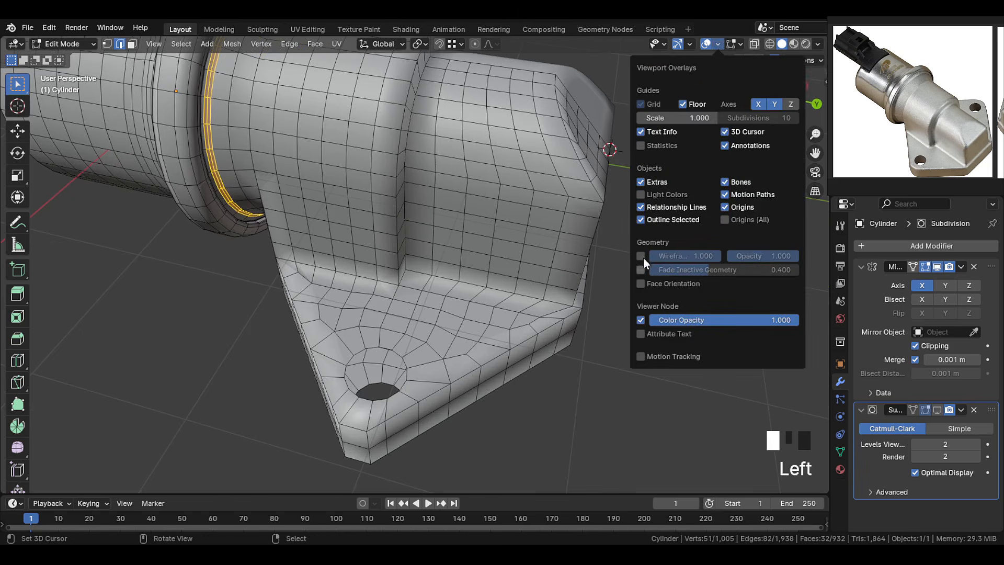
pyautogui.click(640, 283)
pyautogui.moveTo(522, 272); pyautogui.dragTo(417, 222, button='middle')
pyautogui.scroll(-3, 443, 312)
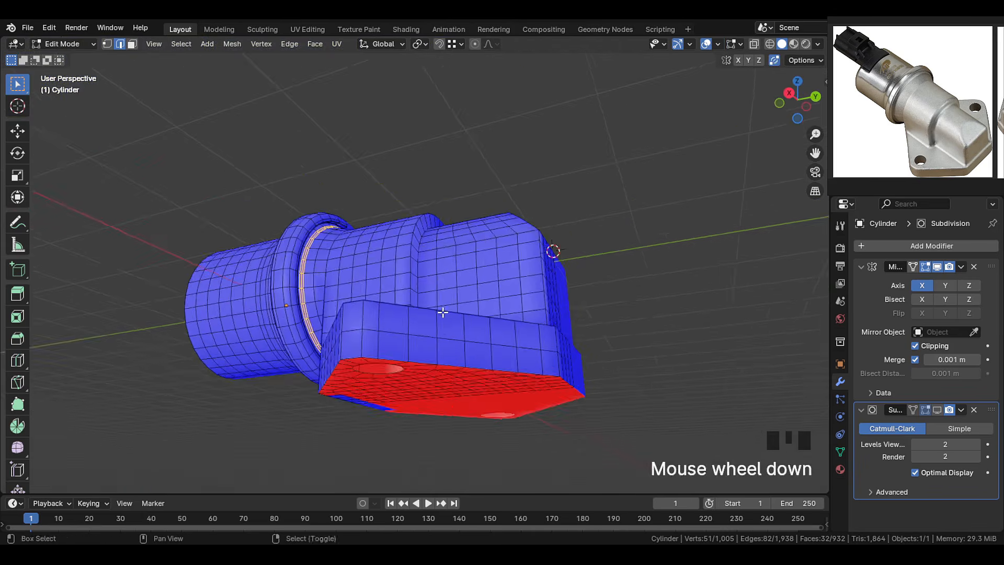
# Recalculate the normals of the whole mesh to face outward and turn off the face orientation overlay
pyautogui.press('a')
pyautogui.keyDown('shift'); pyautogui.moveTo(443, 312); pyautogui.dragTo(458, 397, button='middle'); pyautogui.keyUp('shift')
pyautogui.hotkey('shift', 'n')
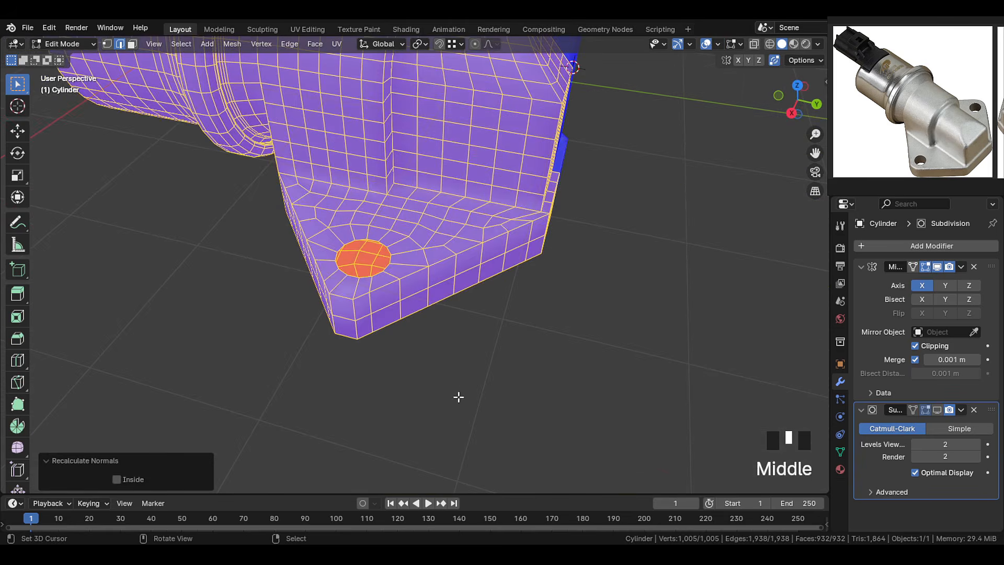
pyautogui.click(724, 44)
pyautogui.click(636, 289)
# Bridge the upper and lower rim loops of the flange's bolt hole to build its inner wall
pyautogui.scroll(2, 380, 261)
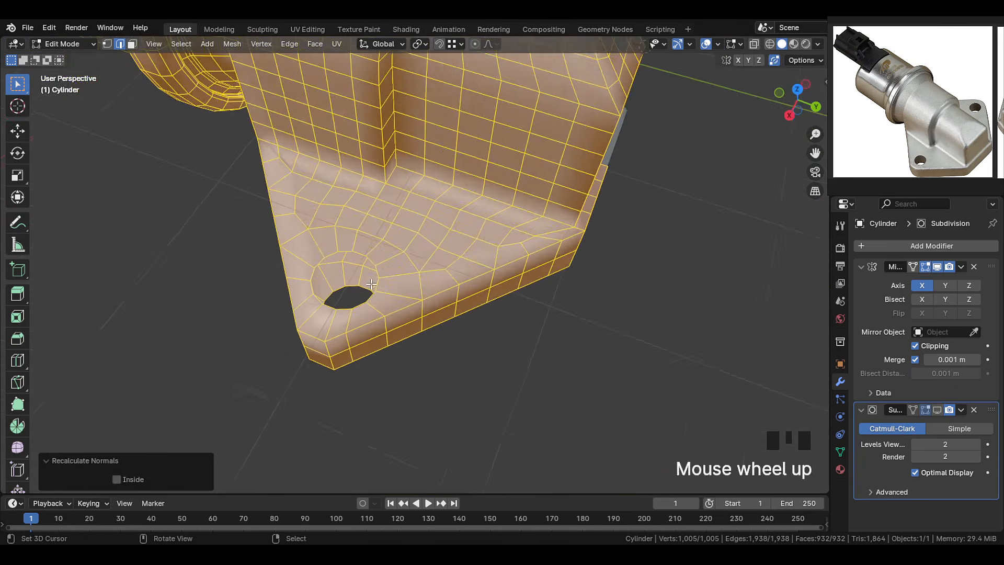
pyautogui.keyDown('shift'); pyautogui.moveTo(380, 261); pyautogui.dragTo(389, 315, button='middle'); pyautogui.keyUp('shift')
pyautogui.keyDown('alt'); pyautogui.rightClick(369, 283); pyautogui.keyUp('alt')
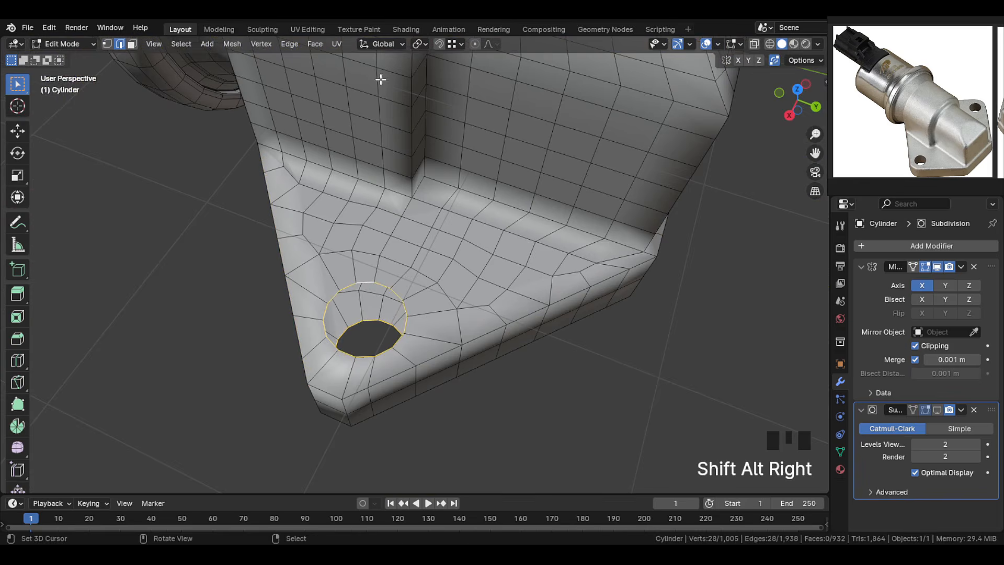
pyautogui.click(289, 44)
pyautogui.click(362, 94)
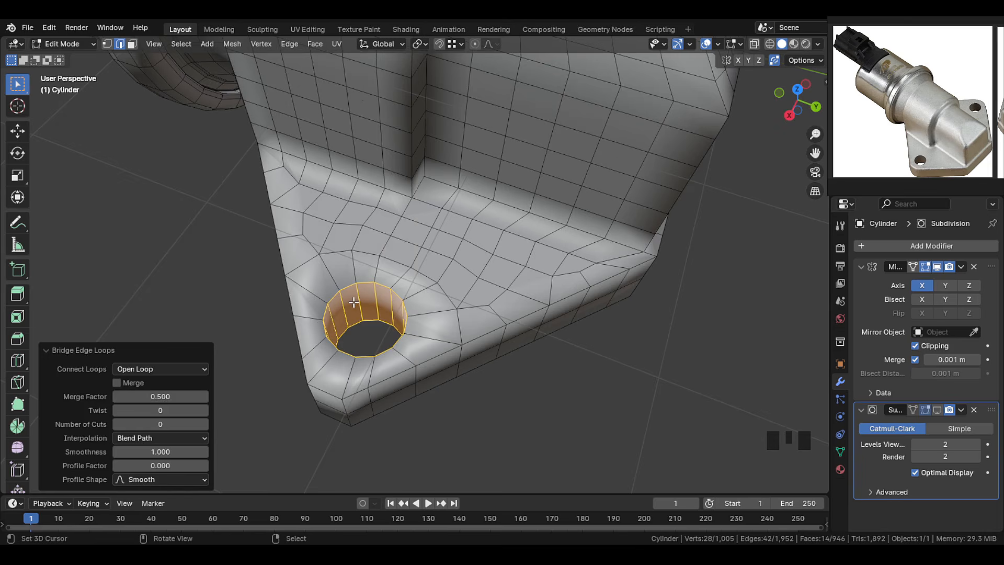
# Add two evenly spaced loop cuts around the bolt hole's inner wall
pyautogui.scroll(2, 349, 313)
pyautogui.hotkey('ctrl', 'r')
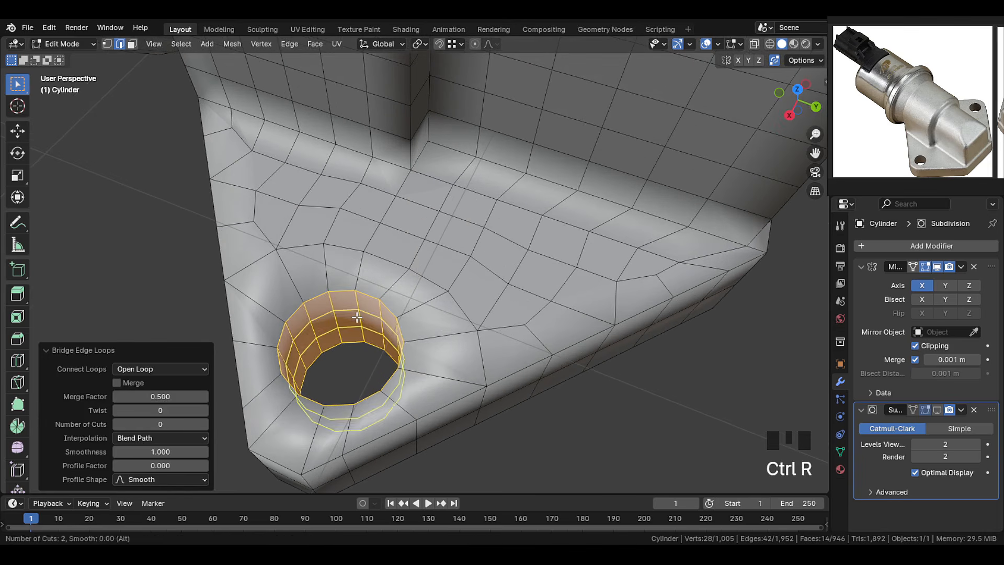
pyautogui.click(349, 314)
pyautogui.moveTo(349, 313); pyautogui.dragTo(377, 303, button='middle')
# Bevel both rims of the bolt hole by about 0.0244 m with two segments and check the smoothed housing
pyautogui.keyDown('alt'); pyautogui.click(378, 290); pyautogui.keyUp('alt')
pyautogui.hotkey('ctrl', 'b')
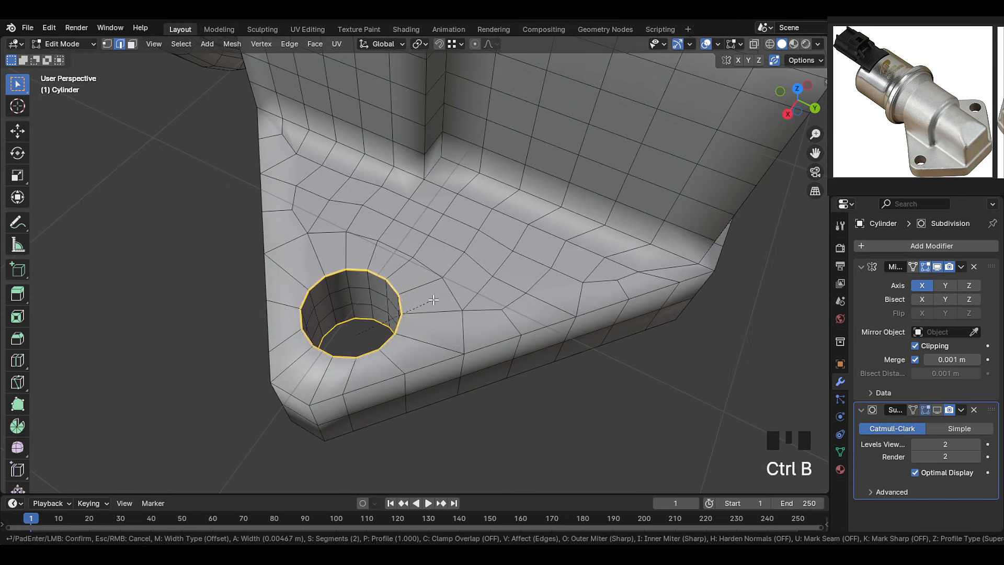
pyautogui.click(281, 368)
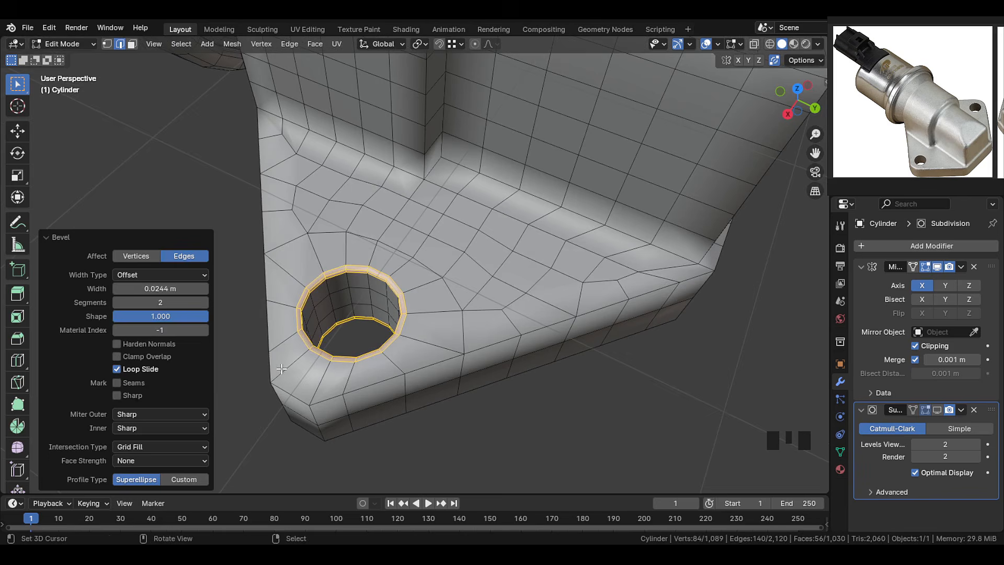
pyautogui.click(122, 366)
pyautogui.press('Tab')
pyautogui.moveTo(425, 288); pyautogui.dragTo(488, 315, button='middle')
pyautogui.scroll(-4, 498, 309)
pyautogui.press('Tab')
pyautogui.scroll(1, 488, 268)
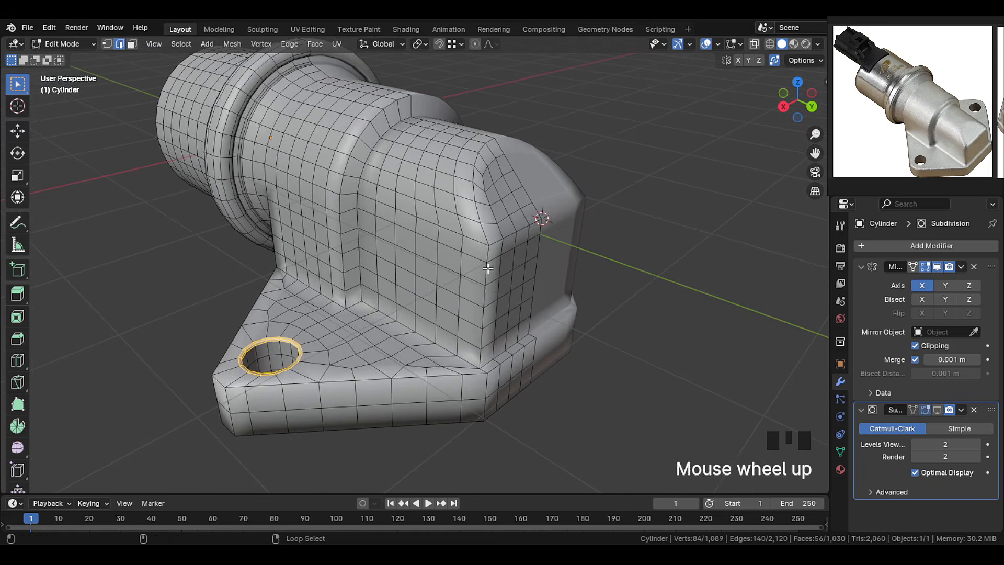
# Select the sharp edge loops around the housing's groove, end face and base, and along the flange's upper and lower outline
pyautogui.keyDown('shift'); pyautogui.rightClick(522, 340); pyautogui.keyUp('shift')
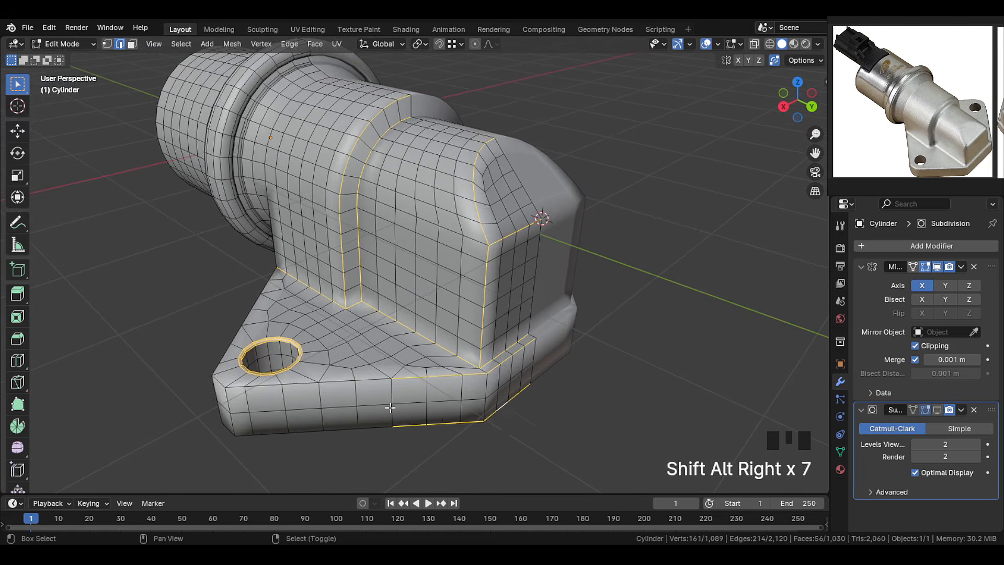
pyautogui.moveTo(390, 408); pyautogui.dragTo(422, 423, button='middle')
pyautogui.keyDown('shift'); pyautogui.moveTo(423, 422); pyautogui.dragTo(491, 327, button='middle'); pyautogui.keyUp('shift')
pyautogui.press('c')
pyautogui.rightClick(413, 340)
pyautogui.keyDown('shift'); pyautogui.rightClick(523, 303); pyautogui.keyUp('shift')
pyautogui.keyDown('ctrl'); pyautogui.rightClick(367, 367); pyautogui.keyUp('ctrl')
pyautogui.scroll(-2, 393, 343)
pyautogui.keyDown('alt'); pyautogui.keyDown('shift'); pyautogui.rightClick(401, 298); pyautogui.keyUp('shift'); pyautogui.keyUp('alt')
pyautogui.moveTo(402, 308); pyautogui.dragTo(473, 290, button='middle')
pyautogui.keyDown('shift'); pyautogui.rightClick(365, 283); pyautogui.keyUp('shift')
pyautogui.keyDown('shift'); pyautogui.rightClick(367, 306); pyautogui.keyUp('shift')
pyautogui.keyDown('shift'); pyautogui.rightClick(369, 321); pyautogui.keyUp('shift')
pyautogui.moveTo(397, 360); pyautogui.dragTo(418, 285, button='middle')
pyautogui.keyDown('alt'); pyautogui.keyDown('shift'); pyautogui.rightClick(454, 327); pyautogui.keyUp('shift'); pyautogui.keyUp('alt')
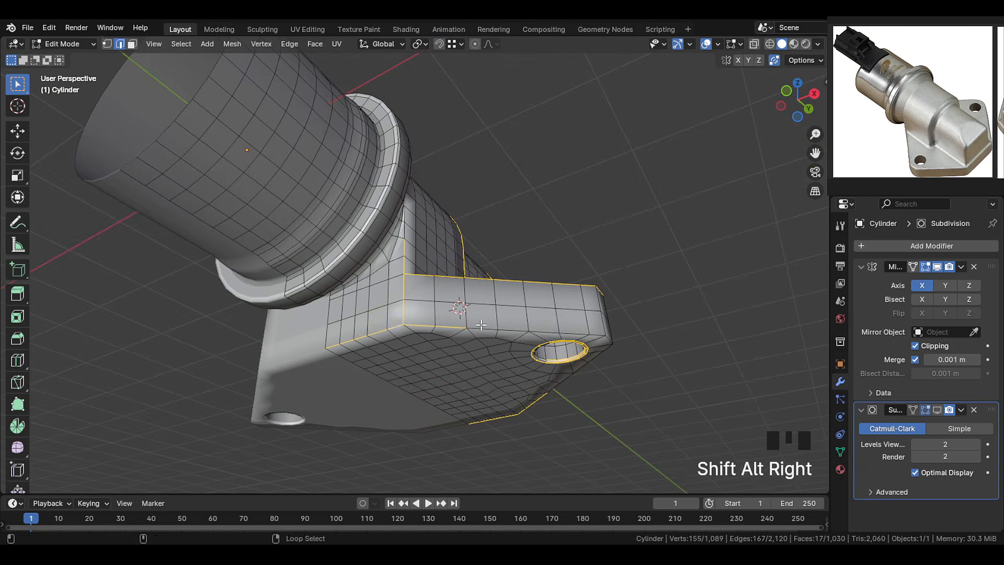
# Complete the selection along the flange's outline and deselect the bolt hole's rim edges, checking with X-ray wireframe
pyautogui.moveTo(481, 324); pyautogui.dragTo(374, 402, button='middle')
pyautogui.keyDown('ctrl'); pyautogui.rightClick(491, 366); pyautogui.keyUp('ctrl')
pyautogui.moveTo(491, 365)
pyautogui.keyDown('shift'); pyautogui.mouseDown(button='middle')
pyautogui.moveTo(434, 282)
pyautogui.moveTo(497, 272)
pyautogui.moveTo(443, 262)
pyautogui.moveTo(445, 335)
pyautogui.mouseUp(button='middle'); pyautogui.keyUp('shift')
pyautogui.scroll(2, 444, 262)
pyautogui.hotkey('shift', 'z')
pyautogui.scroll(1, 444, 335)
pyautogui.press('c')
pyautogui.moveTo(444, 345); pyautogui.dragTo(431, 322, button='middle')
pyautogui.moveTo(523, 314); pyautogui.dragTo(454, 348, button='middle')
pyautogui.rightClick(495, 287)
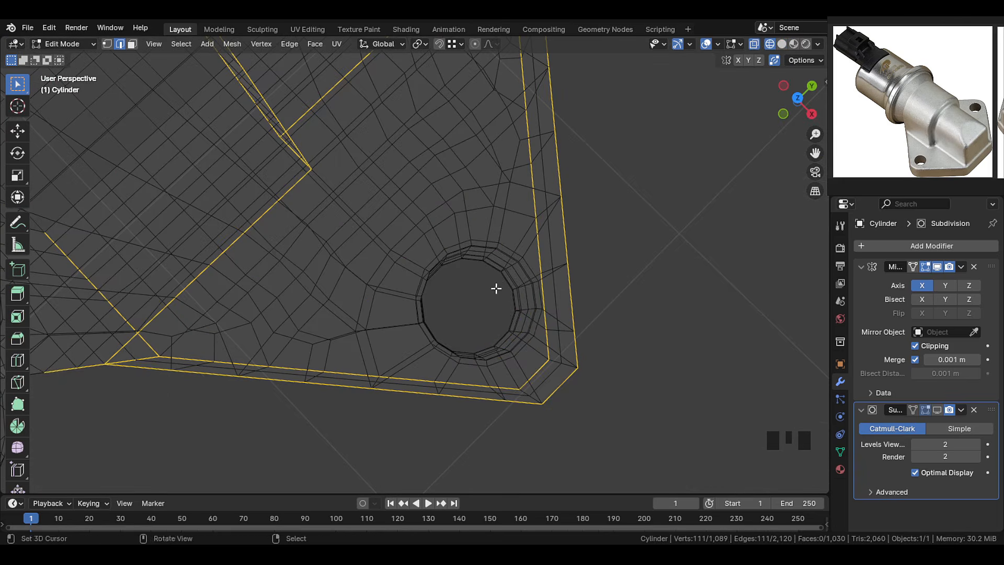
pyautogui.hotkey('shift', 'z')
pyautogui.moveTo(495, 287); pyautogui.dragTo(408, 224, button='middle')
pyautogui.moveTo(408, 225)
pyautogui.keyDown('shift'); pyautogui.mouseDown(button='middle')
pyautogui.moveTo(366, 293)
pyautogui.moveTo(375, 266)
pyautogui.moveTo(541, 186)
pyautogui.moveTo(502, 293)
pyautogui.mouseUp(button='middle'); pyautogui.keyUp('shift')
pyautogui.scroll(-5, 366, 293)
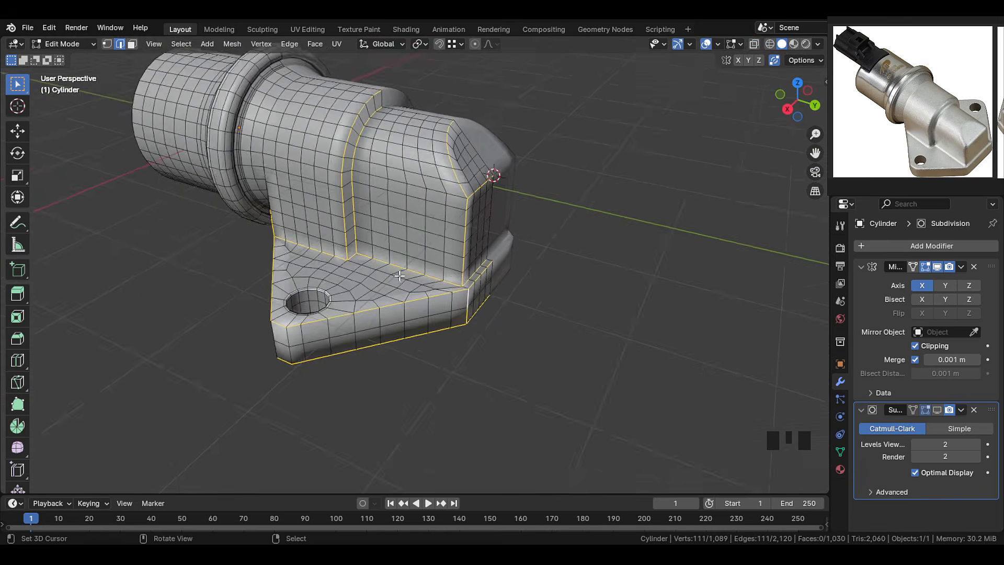
# Bevel the selected housing and flange edges by about 0.0526 m with two segments and inspect the smoothed result
pyautogui.scroll(3, 502, 293)
pyautogui.hotkey('ctrl', 'b')
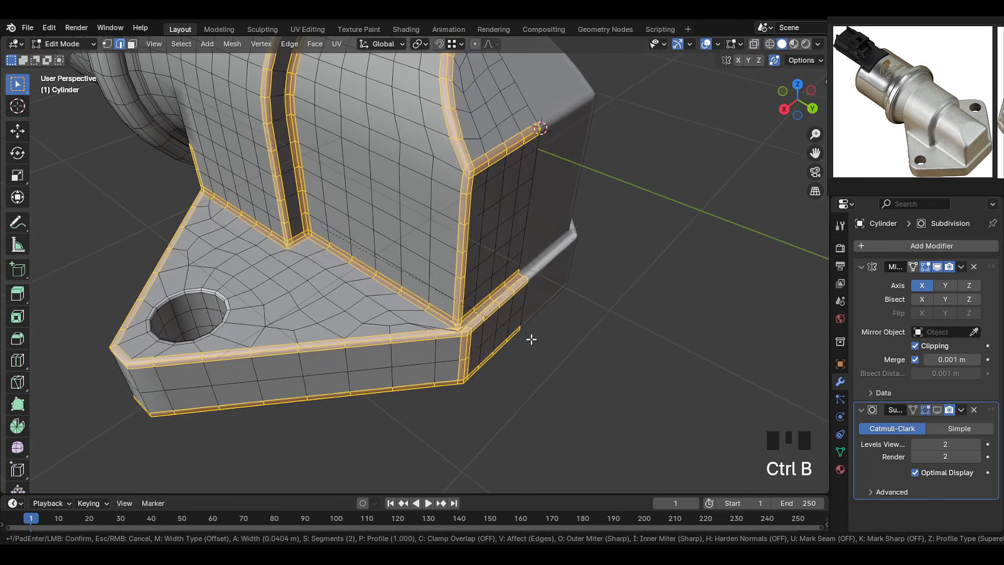
pyautogui.click(545, 341)
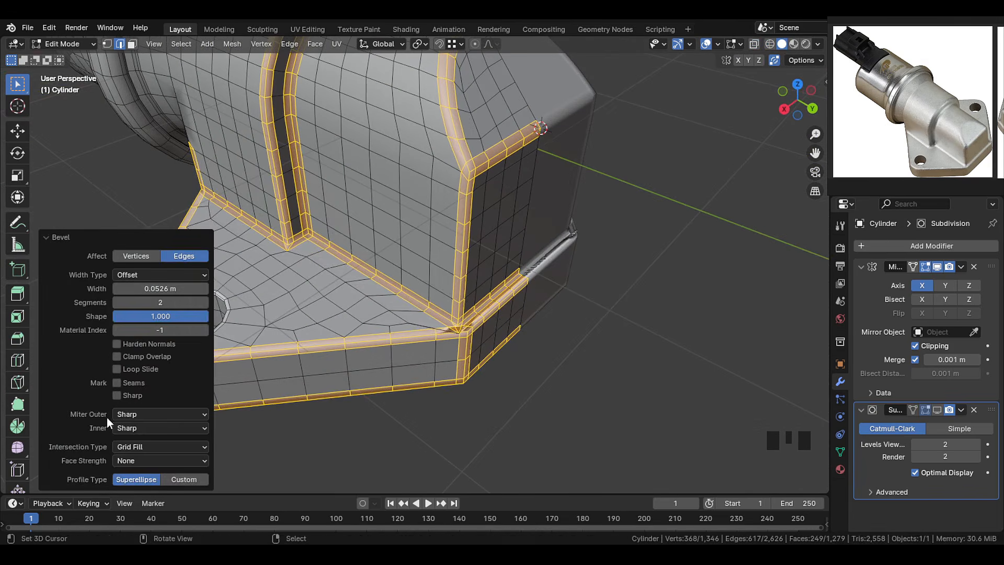
pyautogui.click(141, 453)
pyautogui.press('Tab')
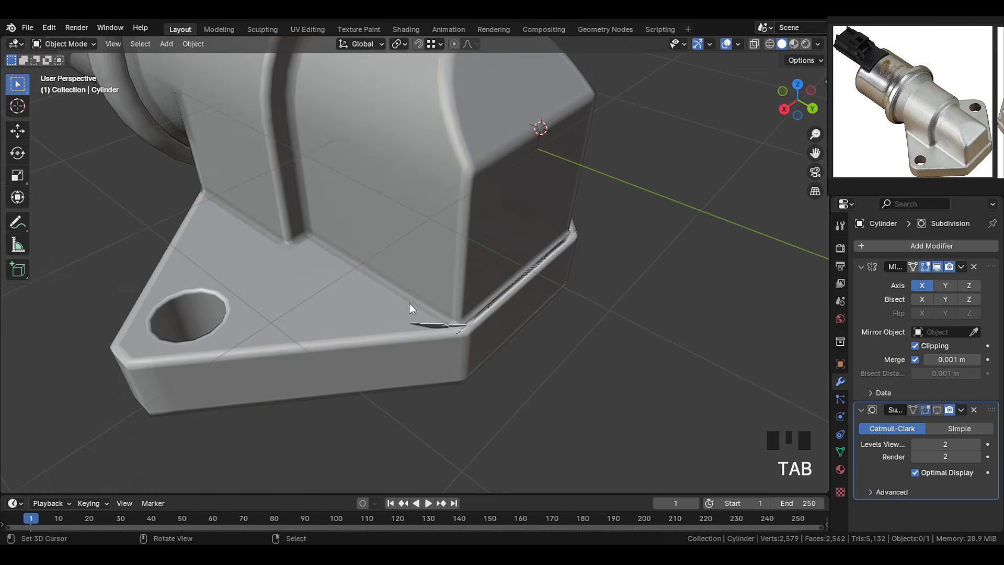
pyautogui.keyDown('shift'); pyautogui.moveTo(409, 304); pyautogui.dragTo(359, 318, button='middle'); pyautogui.keyUp('shift')
pyautogui.press('Tab')
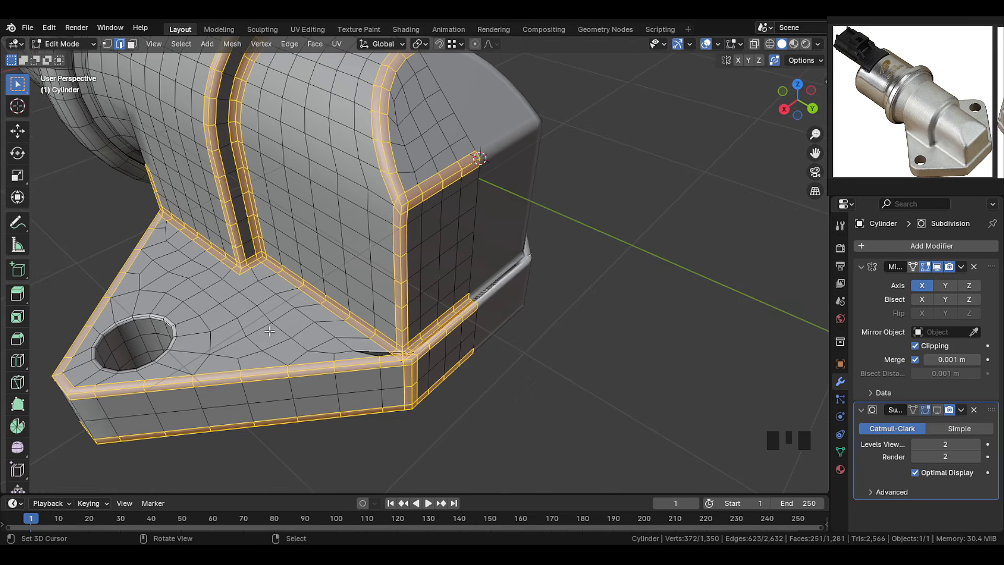
# Slide the overlapping bevel edges along the flange's narrow end ledge fully onto the neighbouring edges so their vertices merge
pyautogui.moveTo(259, 325); pyautogui.dragTo(387, 397, button='middle')
pyautogui.scroll(2, 363, 371)
pyautogui.rightClick(375, 381)
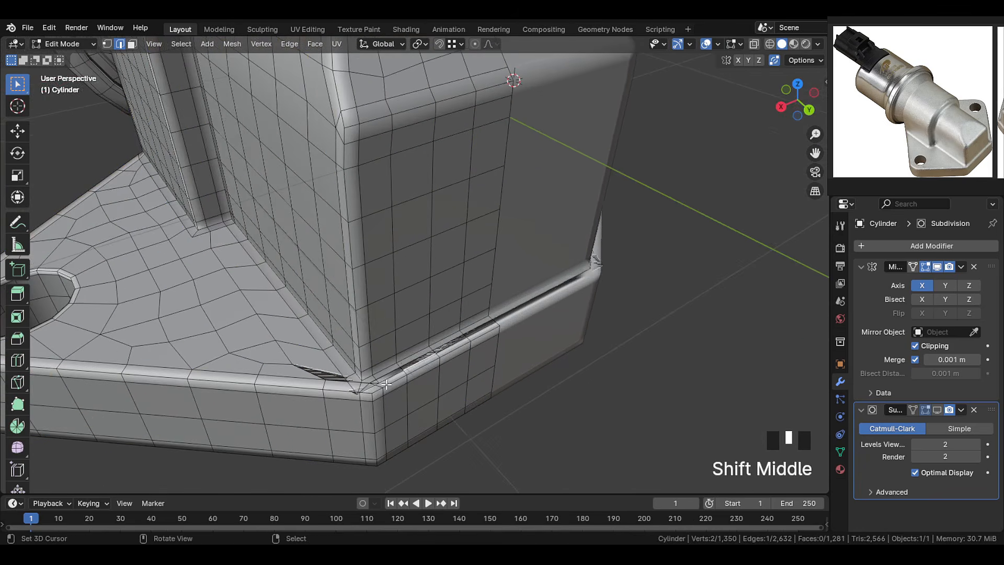
pyautogui.scroll(2, 387, 397)
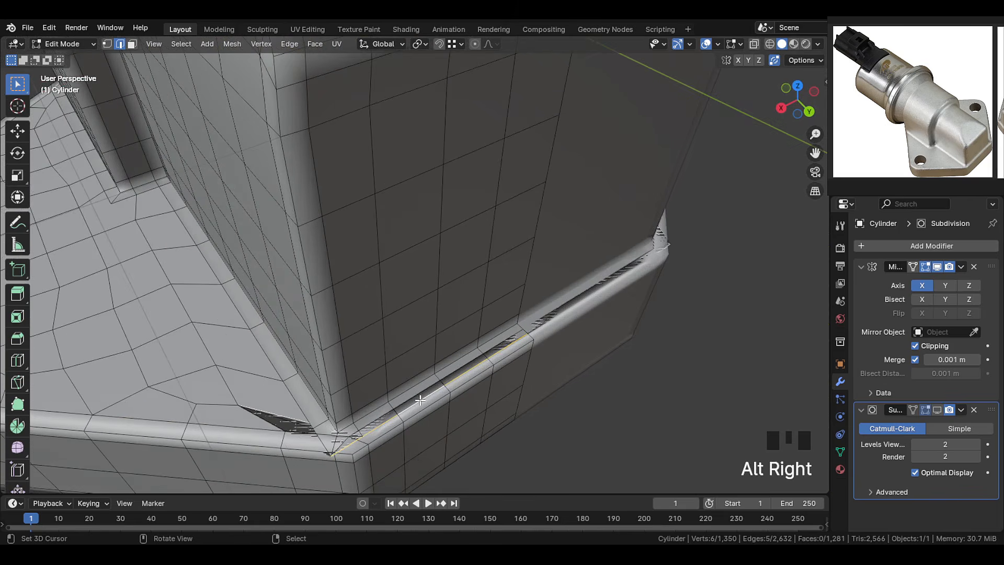
pyautogui.press('g')
pyautogui.press('g')
pyautogui.click(409, 398)
pyautogui.keyDown('alt'); pyautogui.rightClick(408, 402); pyautogui.keyUp('alt')
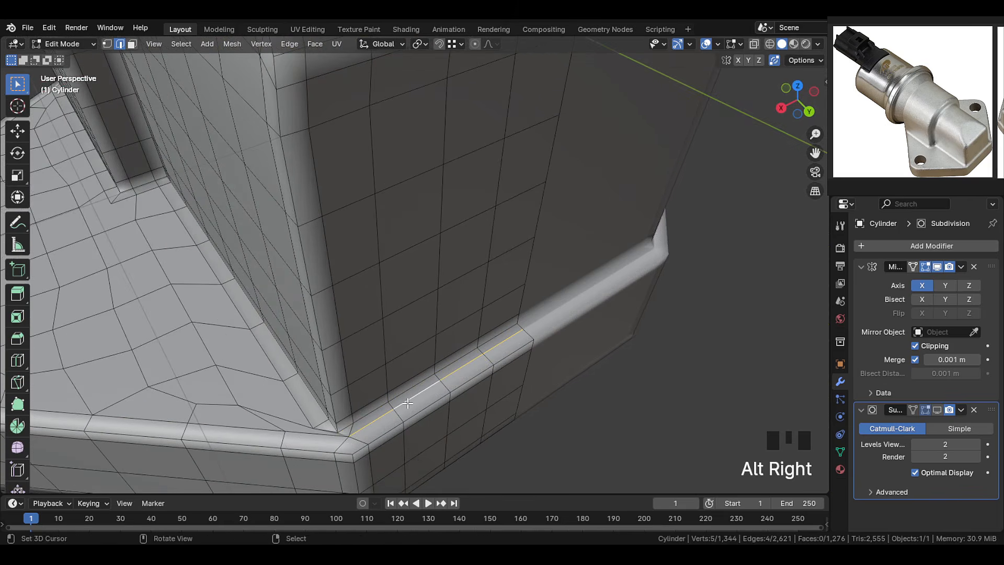
pyautogui.press('g')
pyautogui.press('g')
pyautogui.click(406, 403)
pyautogui.scroll(1, 436, 387)
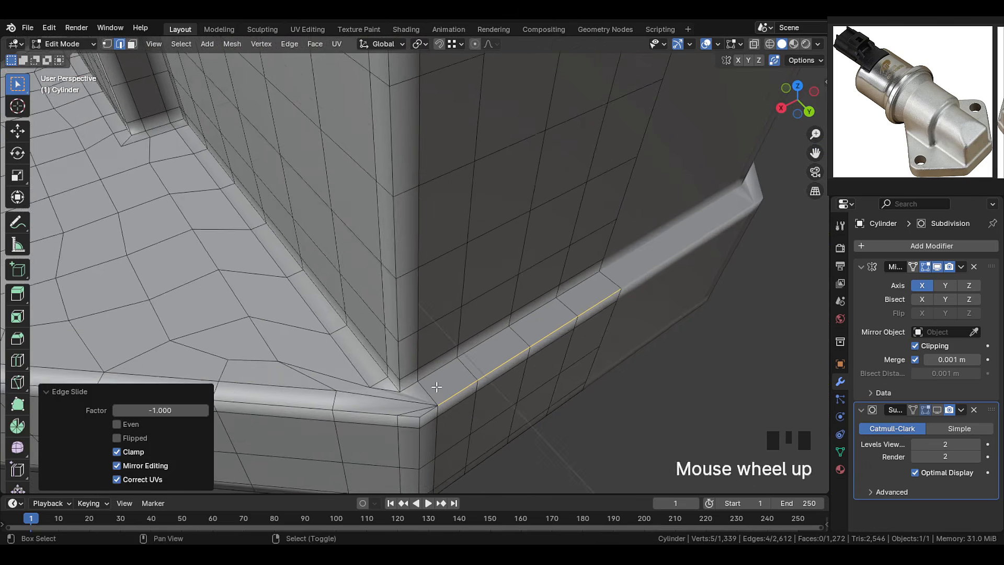
# Knife two short edges across the flange's bevelled corner at the housing's vertical edge and dissolve the leftover edges there
pyautogui.keyDown('shift'); pyautogui.moveTo(437, 387); pyautogui.dragTo(439, 361, button='middle'); pyautogui.keyUp('shift')
pyautogui.press('k')
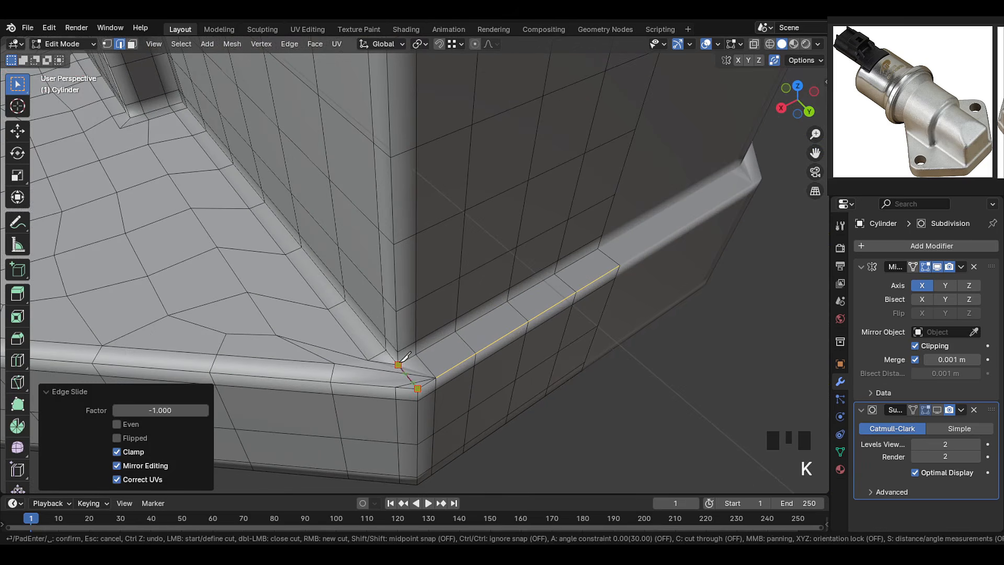
pyautogui.press('space')
pyautogui.press('k')
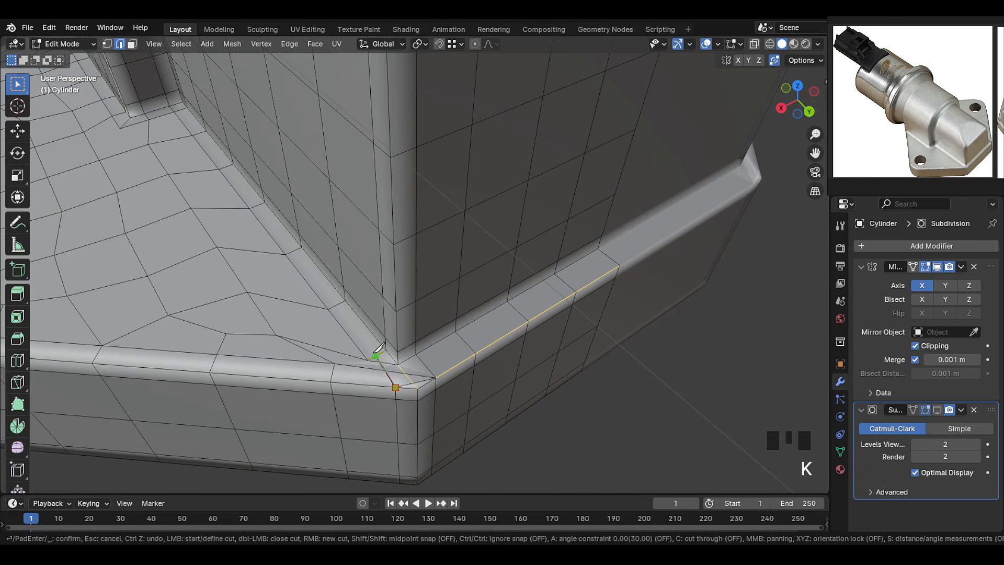
pyautogui.click(368, 360)
pyautogui.press('space')
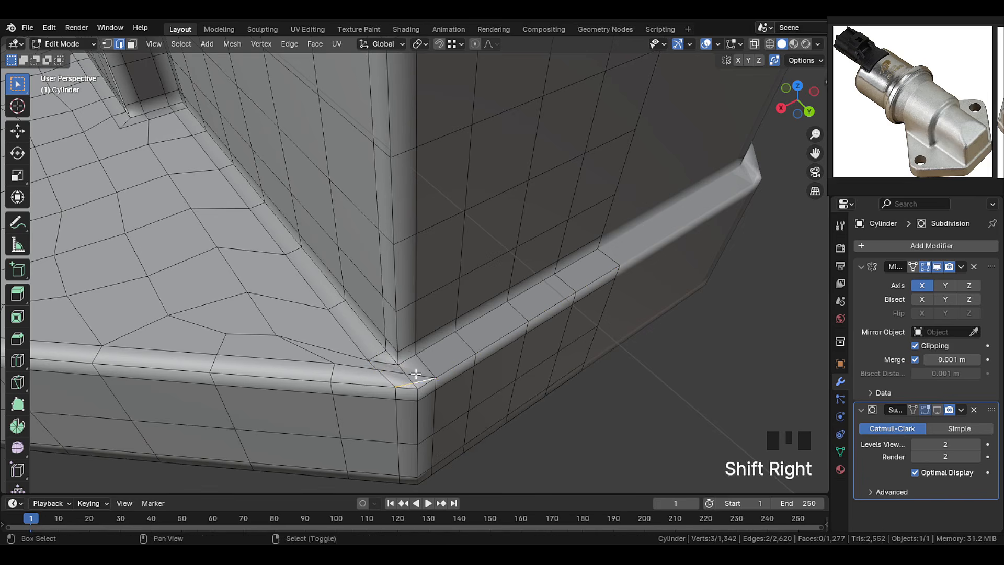
pyautogui.press('x')
pyautogui.click(394, 363)
# Connect the two loose vertices at the flange corner with an edge and slide the inner corner vertex along its edge
pyautogui.moveTo(395, 362); pyautogui.dragTo(390, 376, button='middle')
pyautogui.keyDown('shift'); pyautogui.moveTo(390, 375); pyautogui.dragTo(421, 356, button='middle'); pyautogui.keyUp('shift')
pyautogui.scroll(1, 428, 365)
pyautogui.press('1')
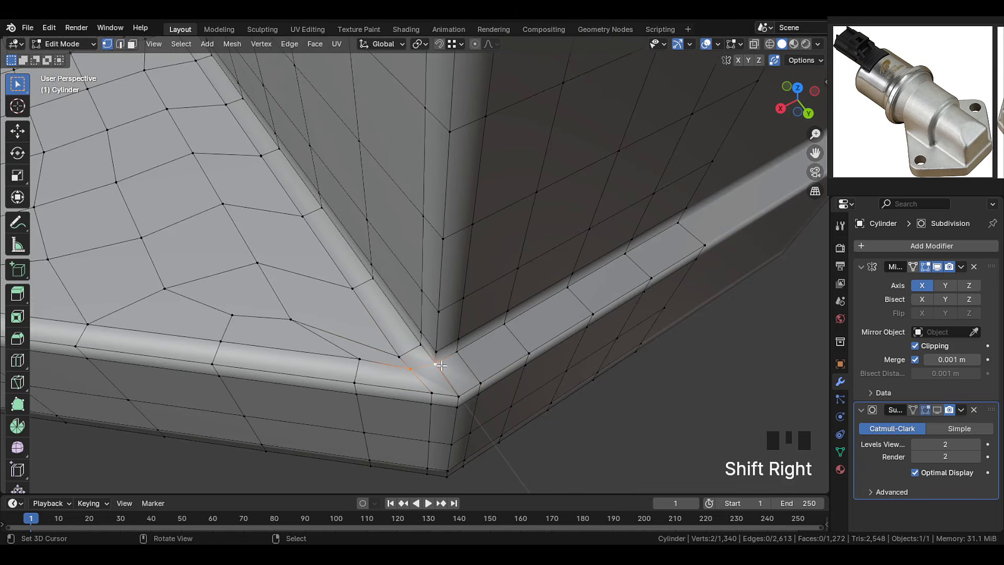
pyautogui.press('g')
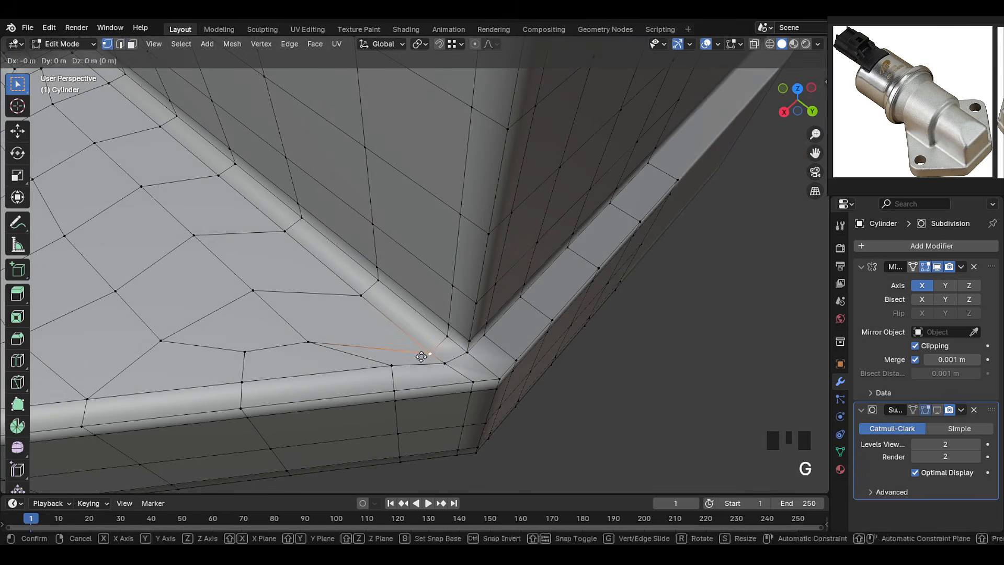
pyautogui.press('g')
pyautogui.click(409, 345)
# Even out the flange corner's topology by sliding the adjacent top-face vertices by factors of about 0.07, then check the smoothed surface
pyautogui.rightClick(313, 339)
pyautogui.press('g')
pyautogui.press('g')
pyautogui.click(321, 341)
pyautogui.press('g')
pyautogui.press('g')
pyautogui.click(317, 338)
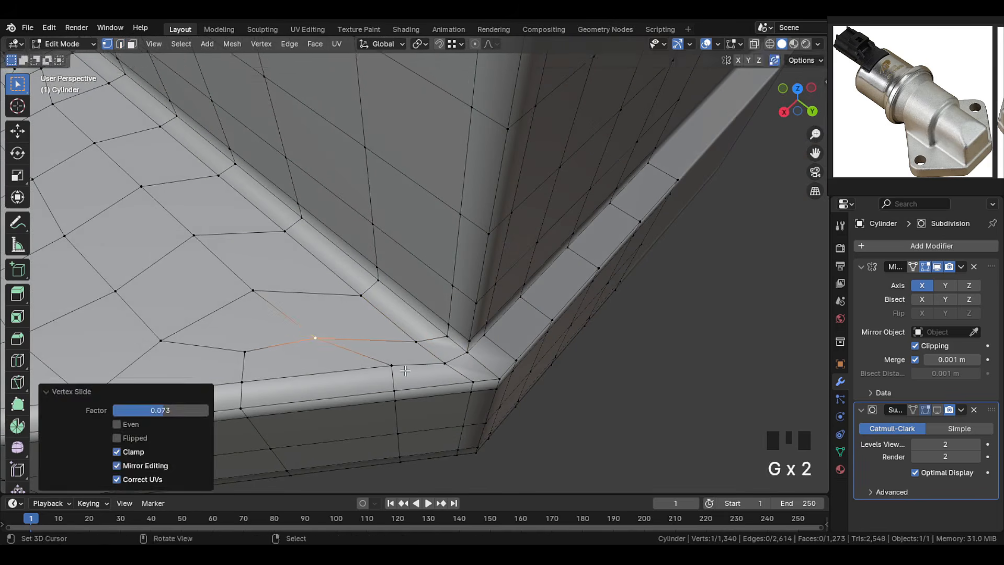
pyautogui.press('g')
pyautogui.press('g')
pyautogui.click(455, 343)
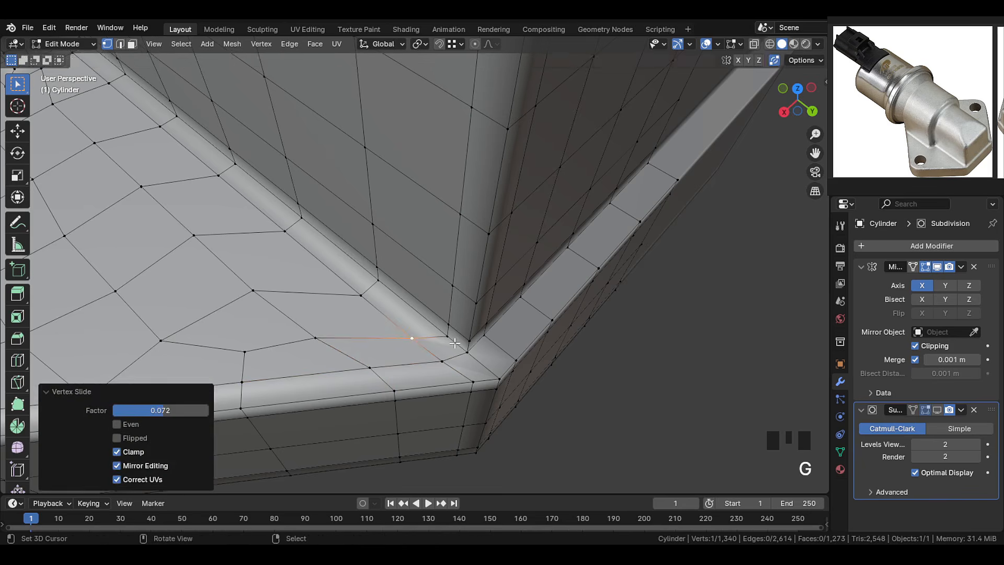
pyautogui.moveTo(455, 342); pyautogui.dragTo(453, 324, button='middle')
pyautogui.press('Tab')
pyautogui.press('Tab')
# Connect the two flange vertices below the housing's vertical groove with an edge and slide the outer one by about 0.19
pyautogui.scroll(4, 368, 352)
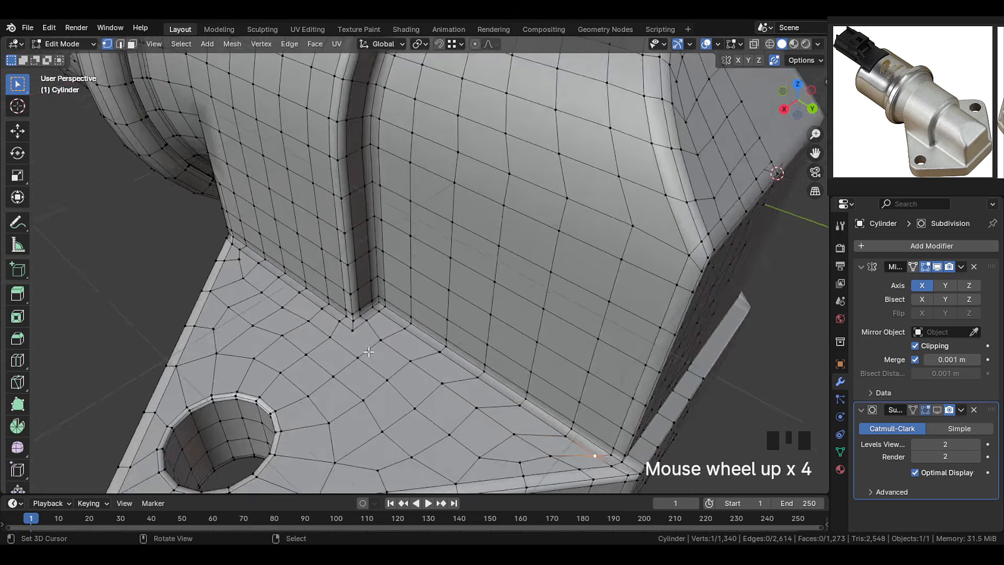
pyautogui.moveTo(368, 352); pyautogui.dragTo(409, 352, button='middle')
pyautogui.scroll(1, 409, 352)
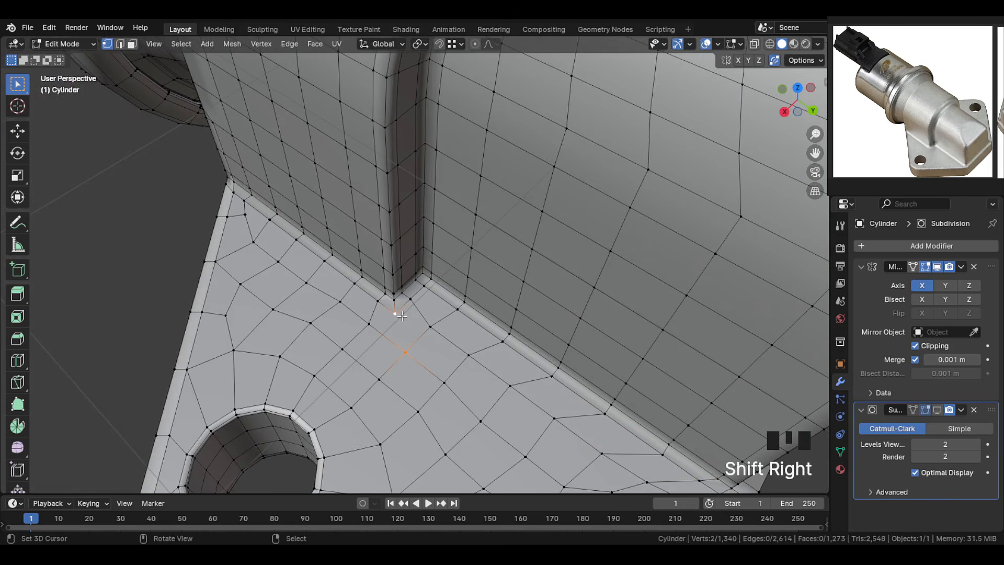
pyautogui.press('j')
pyautogui.scroll(1, 400, 328)
pyautogui.press('g')
pyautogui.press('g')
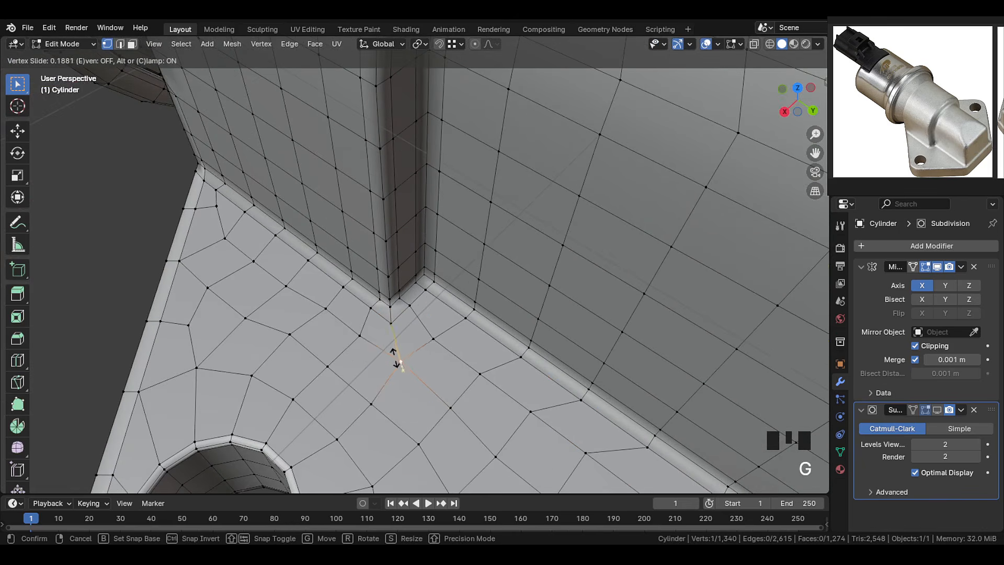
pyautogui.click(395, 357)
# Dissolve the two short edges capping the vertical bevel where the housing side meets the neck behind the collar
pyautogui.scroll(2, 463, 243)
pyautogui.moveTo(443, 348); pyautogui.dragTo(433, 309, button='middle')
pyautogui.scroll(1, 432, 281)
pyautogui.scroll(2, 431, 282)
pyautogui.scroll(2, 419, 338)
pyautogui.rightClick(403, 347)
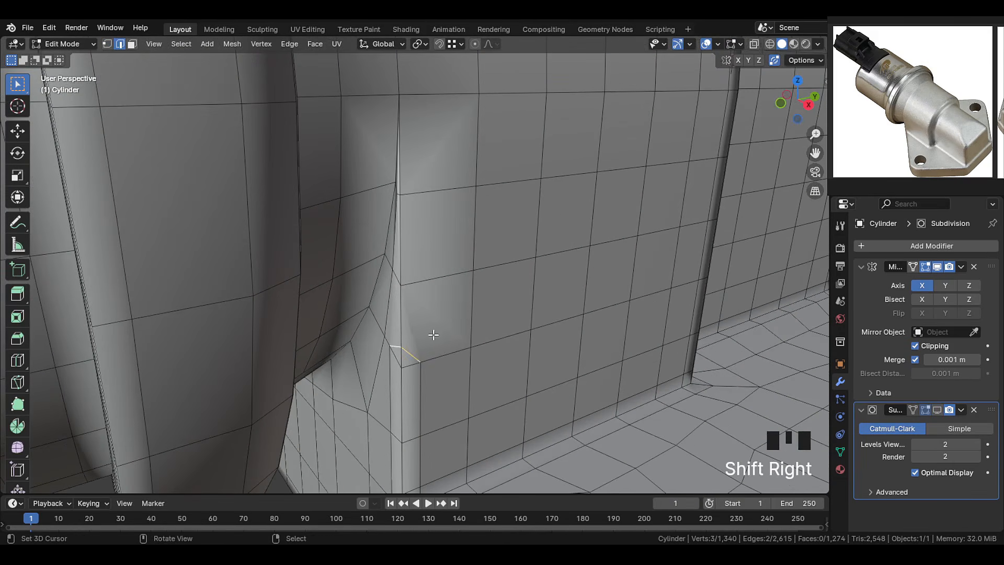
pyautogui.press('x')
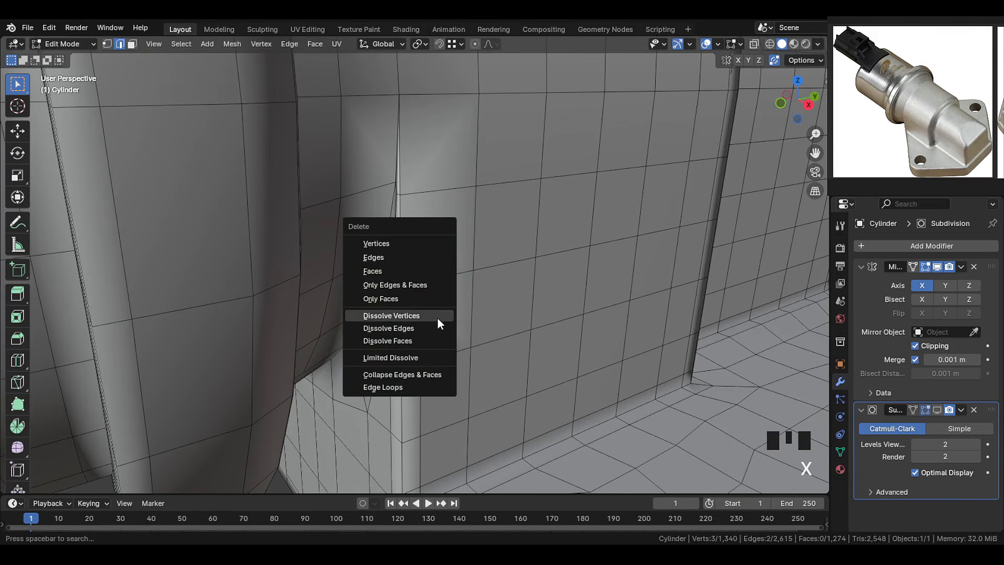
pyautogui.click(438, 327)
pyautogui.moveTo(439, 320); pyautogui.dragTo(369, 280, button='middle')
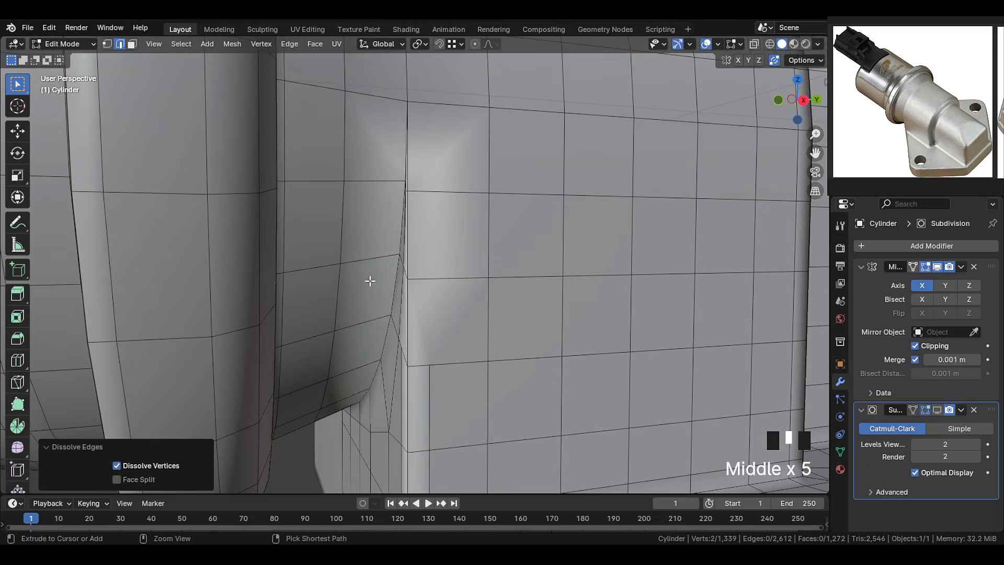
# Add one loop cut on each side of the neck-to-housing seam, slid close to it with factors 0.642 and about -0.63
pyautogui.hotkey('ctrl', 'r')
pyautogui.click(374, 251)
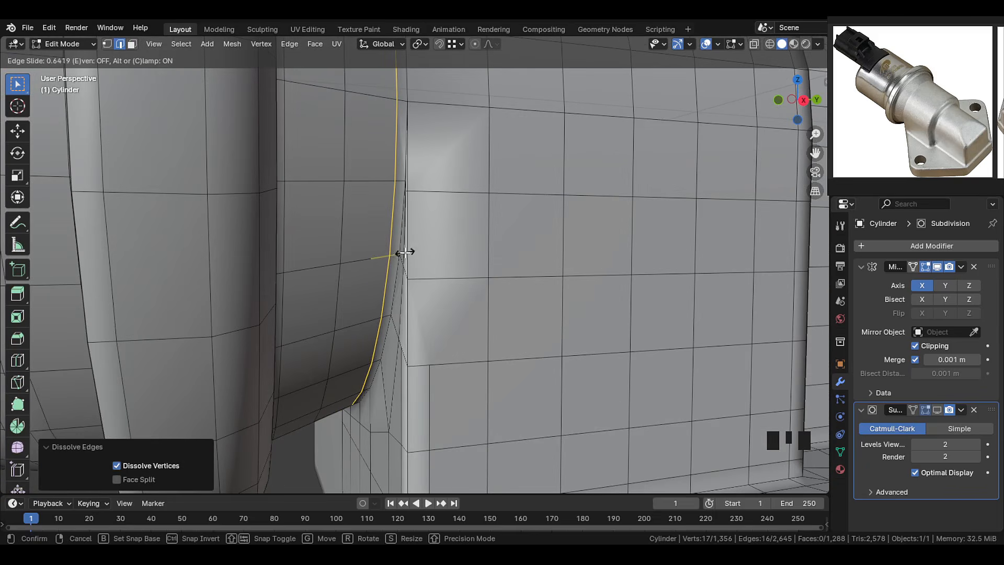
pyautogui.click(406, 252)
pyautogui.hotkey('ctrl', 'r')
pyautogui.click(437, 268)
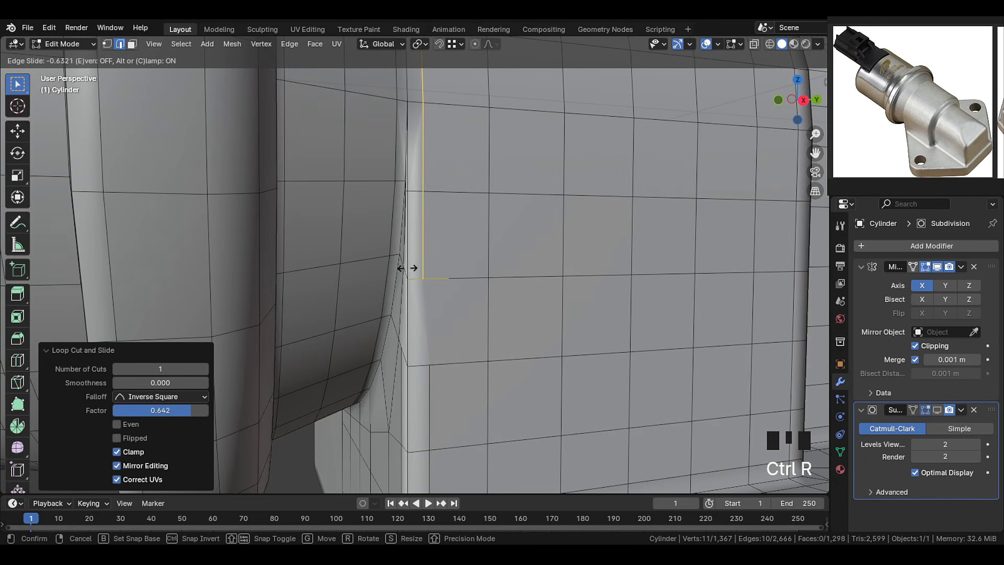
pyautogui.click(407, 267)
# Connect the new side loop's end vertex to the vertical bevel's top vertex and dissolve the surplus edges beside the seam
pyautogui.press('1')
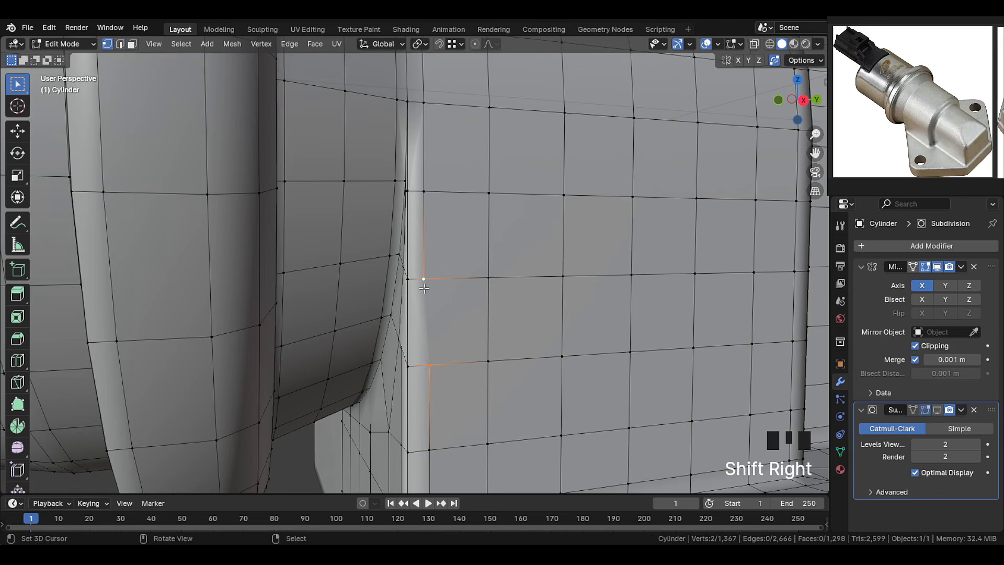
pyautogui.press('j')
pyautogui.moveTo(423, 288); pyautogui.dragTo(412, 266, button='middle')
pyautogui.scroll(2, 418, 278)
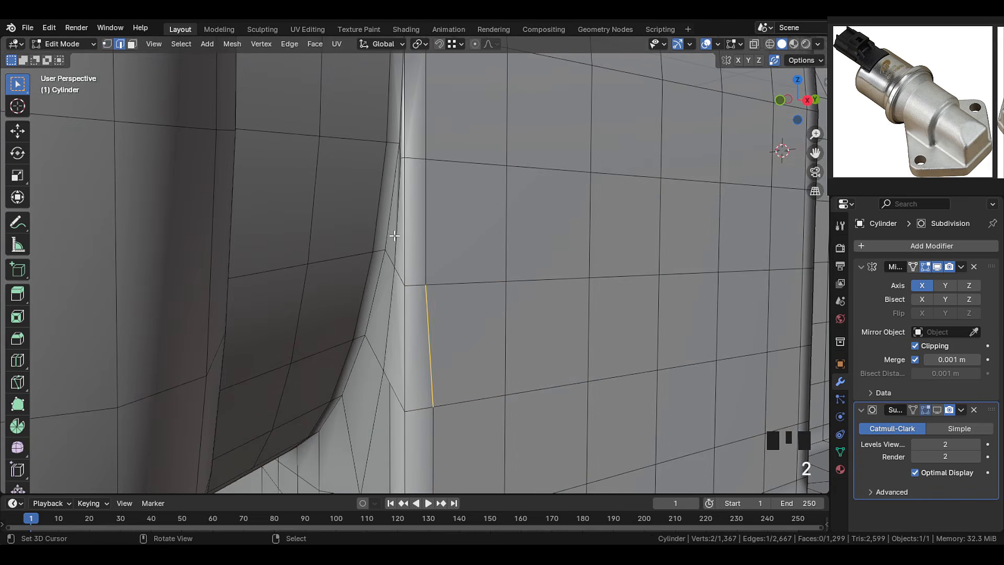
pyautogui.keyDown('shift'); pyautogui.moveTo(380, 380); pyautogui.dragTo(434, 333, button='middle'); pyautogui.keyUp('shift')
pyautogui.press('x')
pyautogui.click(430, 296)
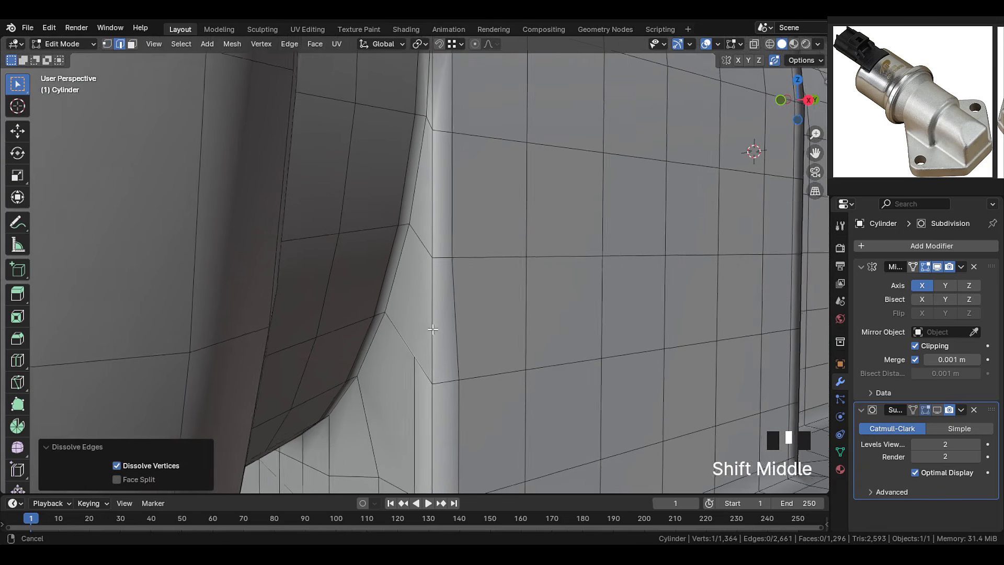
# Knife a supporting edge line that follows the curved junction between the neck and the housing's back wall to its lower end
pyautogui.press('k')
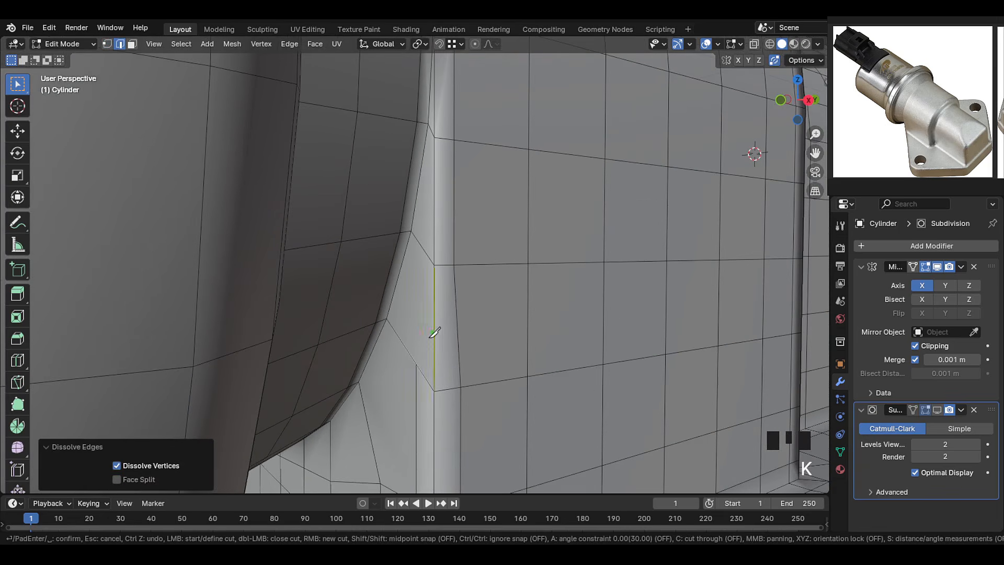
pyautogui.click(432, 130)
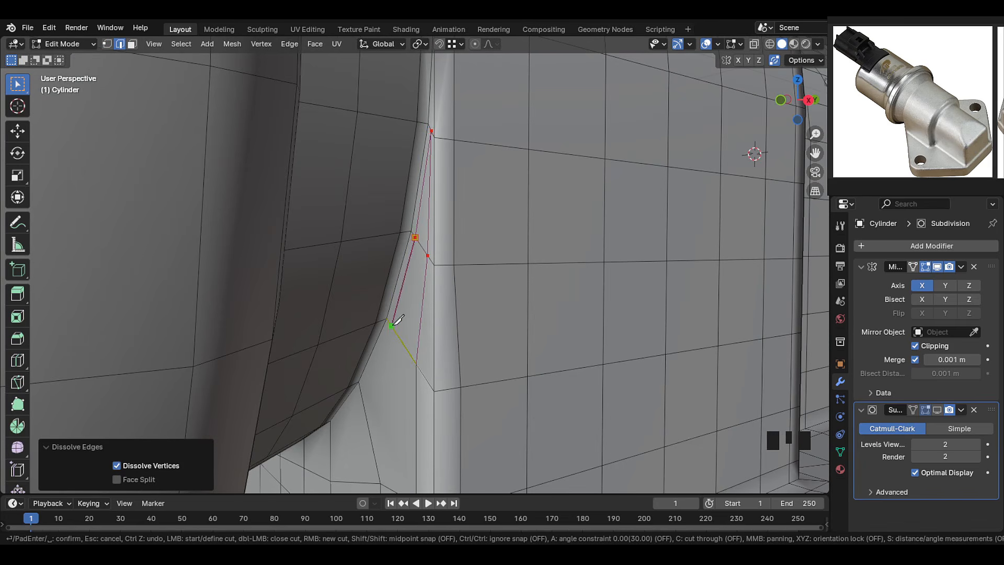
pyautogui.moveTo(380, 418); pyautogui.dragTo(307, 277, button='middle')
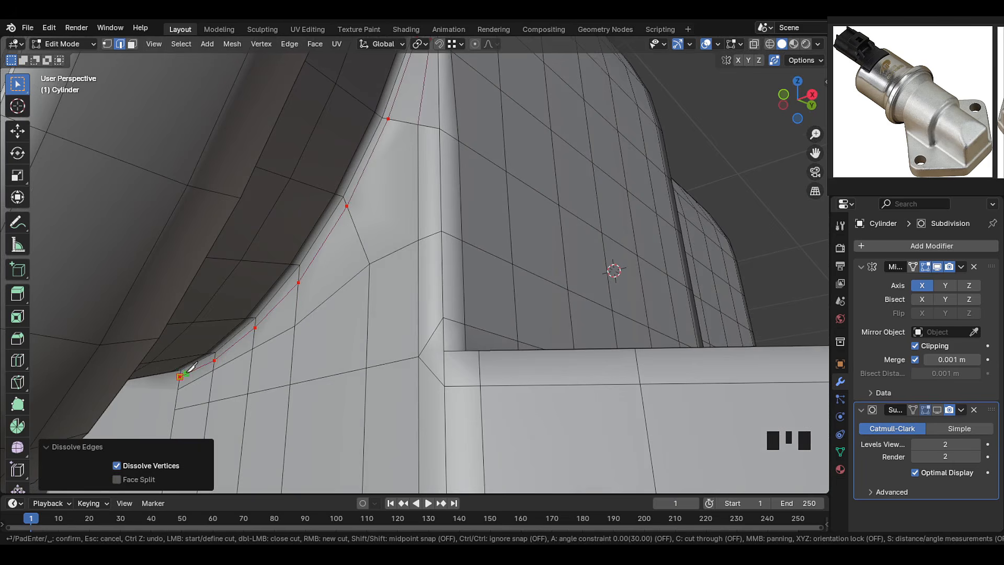
pyautogui.rightClick(189, 367)
# Knife another edge line from the side's inner corner vertex up the narrow strip between the neck curve and the vertical bevel
pyautogui.moveTo(331, 265); pyautogui.dragTo(361, 271, button='middle')
pyautogui.scroll(-1, 359, 285)
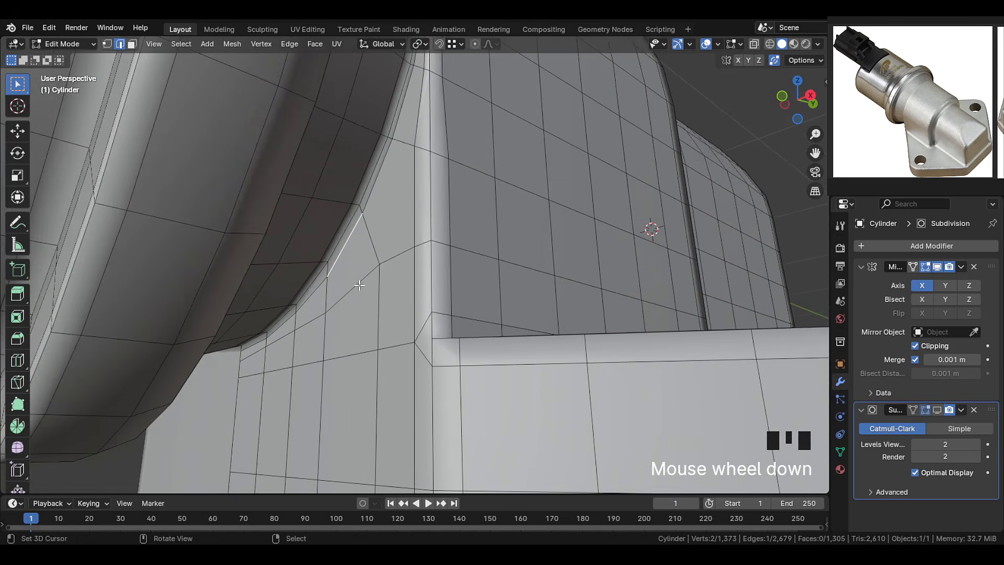
pyautogui.keyDown('shift'); pyautogui.moveTo(395, 221); pyautogui.dragTo(420, 347, button='middle'); pyautogui.keyUp('shift')
pyautogui.press('k')
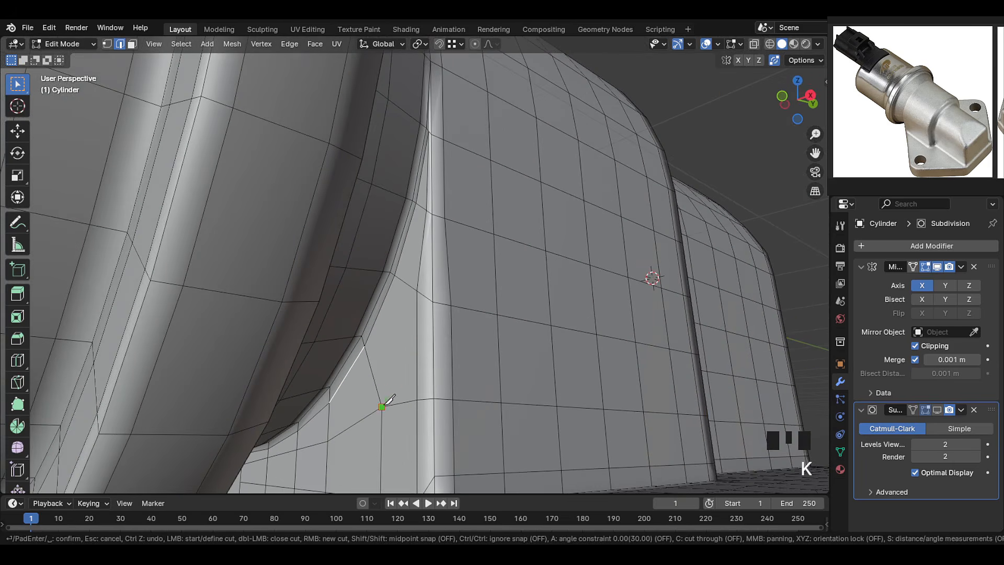
pyautogui.click(406, 282)
pyautogui.click(422, 207)
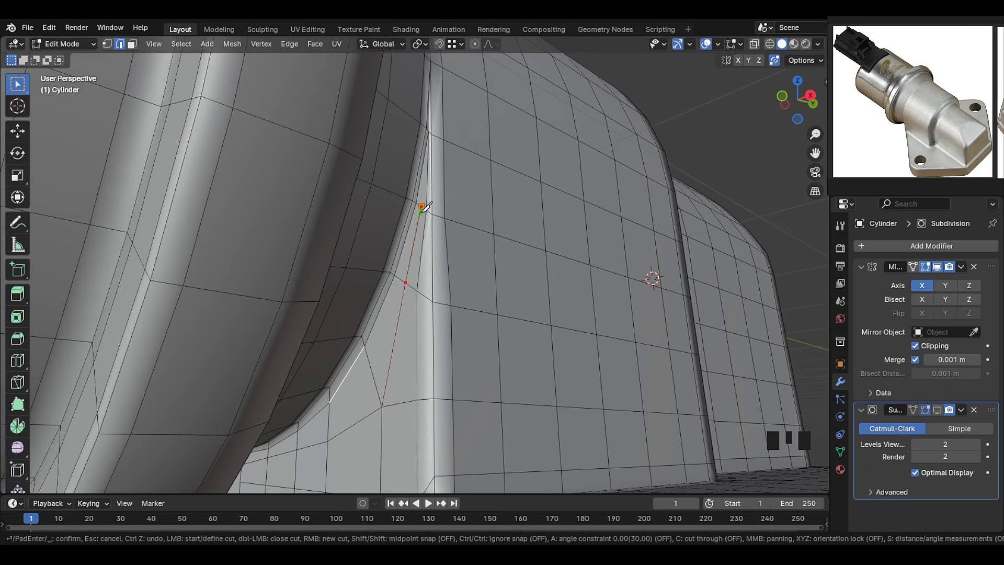
pyautogui.press('space')
pyautogui.moveTo(425, 208); pyautogui.dragTo(460, 157, button='middle')
# Slide the upper vertices of the new line in the narrow tip between the neck and bevel, finishing with a factor of about 0.026
pyautogui.press('2')
pyautogui.scroll(1, 420, 231)
pyautogui.press('1')
pyautogui.rightClick(420, 203)
pyautogui.scroll(1, 419, 207)
pyautogui.press('g')
pyautogui.press('g')
pyautogui.click(413, 210)
pyautogui.press('g')
pyautogui.press('g')
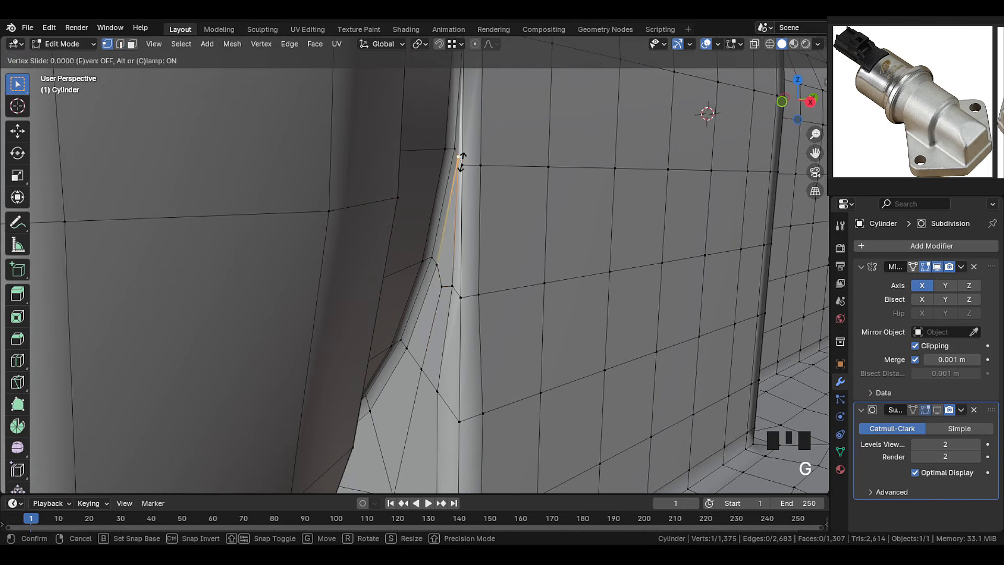
pyautogui.click(461, 166)
pyautogui.press('g')
pyautogui.press('g')
pyautogui.click(458, 167)
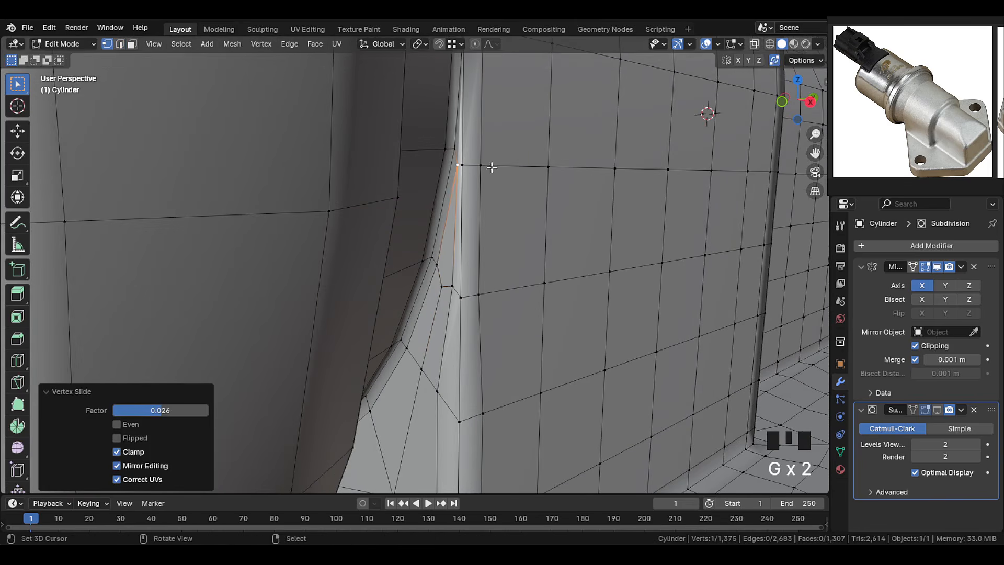
# Slide the next two vertices down the line sideways so they run parallel and close to the vertical bevel
pyautogui.moveTo(491, 165); pyautogui.dragTo(457, 185, button='middle')
pyautogui.press('g')
pyautogui.press('g')
pyautogui.rightClick(469, 156)
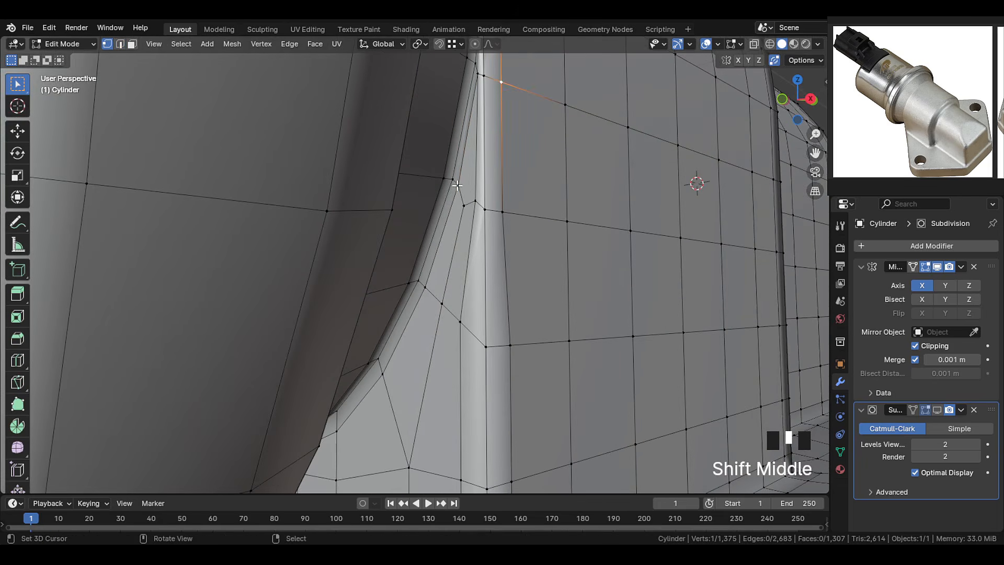
pyautogui.click(461, 321)
pyautogui.press('g')
pyautogui.press('g')
pyautogui.click(469, 327)
pyautogui.keyDown('shift'); pyautogui.moveTo(469, 327); pyautogui.dragTo(463, 333, button='middle'); pyautogui.keyUp('shift')
pyautogui.press('g')
pyautogui.press('g')
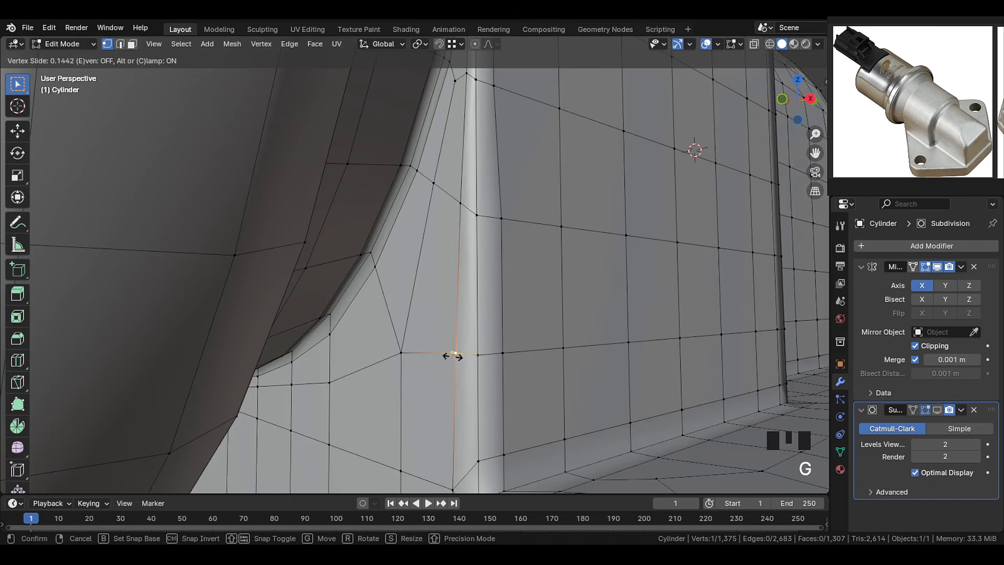
pyautogui.click(456, 357)
pyautogui.scroll(-1, 465, 233)
pyautogui.rightClick(448, 452)
pyautogui.press('g')
pyautogui.press('g')
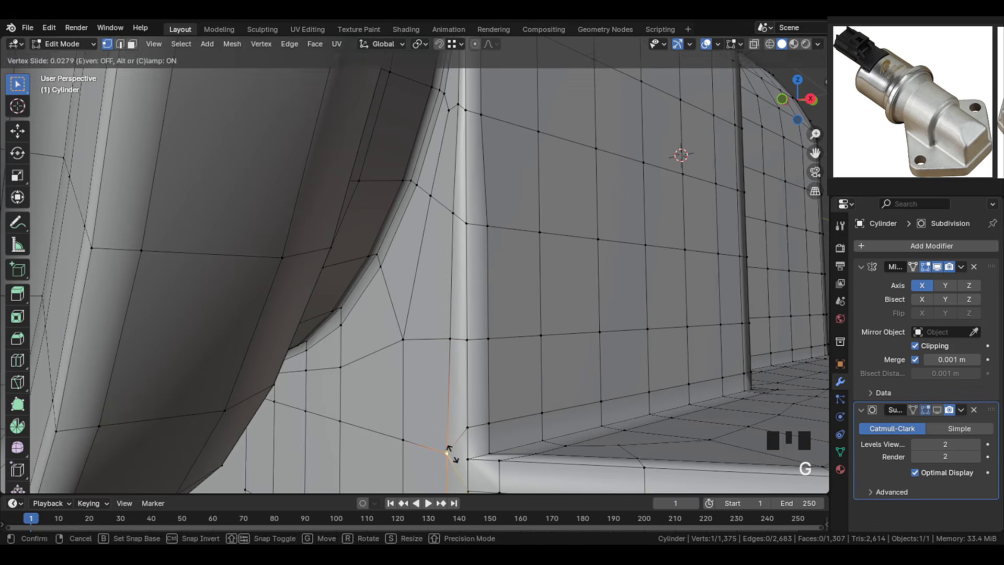
pyautogui.rightClick(448, 453)
# Select the five vertical edge columns on the side below the neck and space their vertices evenly with LoopTools Space
pyautogui.scroll(-3, 466, 300)
pyautogui.moveTo(467, 300); pyautogui.dragTo(390, 277, button='middle')
pyautogui.scroll(-1, 445, 293)
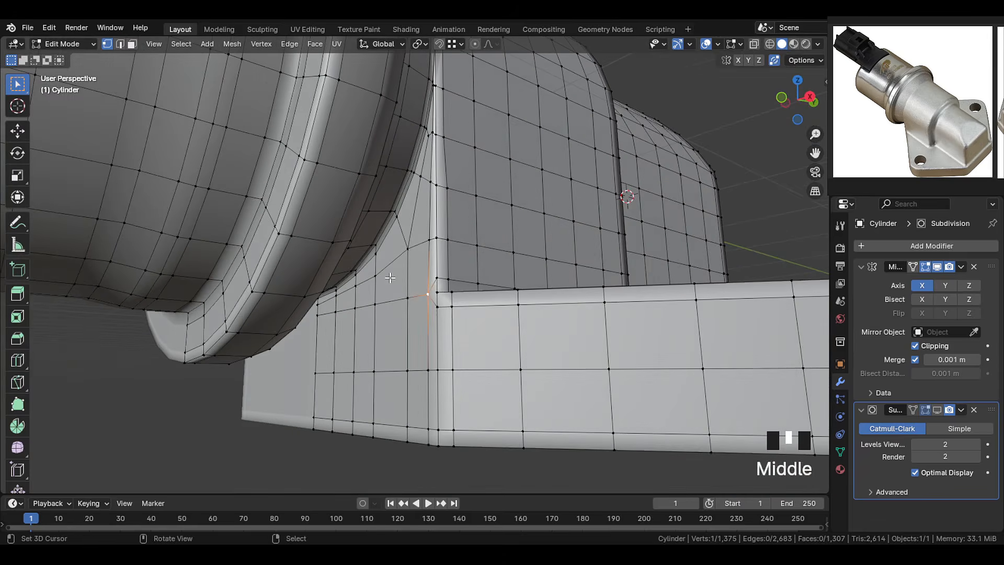
pyautogui.keyDown('ctrl'); pyautogui.rightClick(376, 260); pyautogui.keyUp('ctrl')
pyautogui.keyDown('shift'); pyautogui.rightClick(355, 277); pyautogui.keyUp('shift')
pyautogui.keyDown('ctrl'); pyautogui.rightClick(354, 398); pyautogui.keyUp('ctrl')
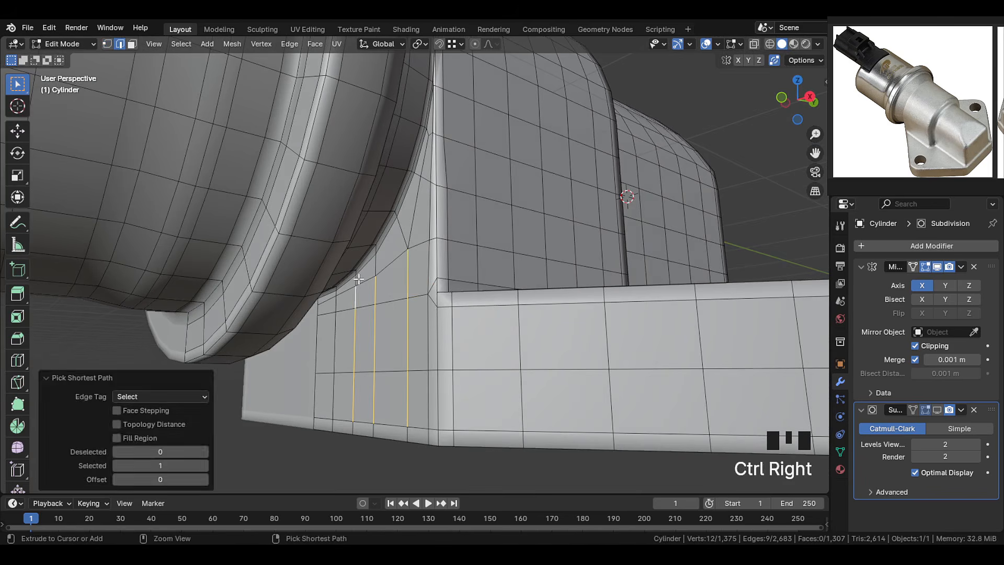
pyautogui.keyDown('shift'); pyautogui.rightClick(334, 397); pyautogui.keyUp('shift')
pyautogui.keyDown('ctrl'); pyautogui.rightClick(336, 292); pyautogui.keyUp('ctrl')
pyautogui.keyDown('shift'); pyautogui.rightClick(317, 301); pyautogui.keyUp('shift')
pyautogui.keyDown('ctrl'); pyautogui.rightClick(317, 386); pyautogui.keyUp('ctrl')
pyautogui.press('w')
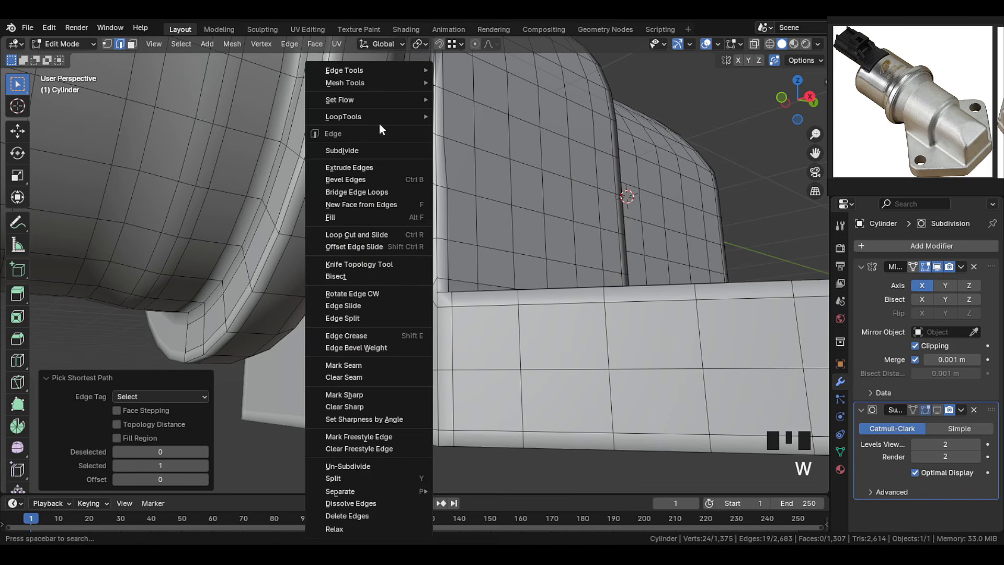
pyautogui.moveTo(376, 116)
pyautogui.click(513, 208)
# Slide the vertices of the column beside the vertical bevel slightly downward to smooth the crossing edge rows
pyautogui.rightClick(406, 335)
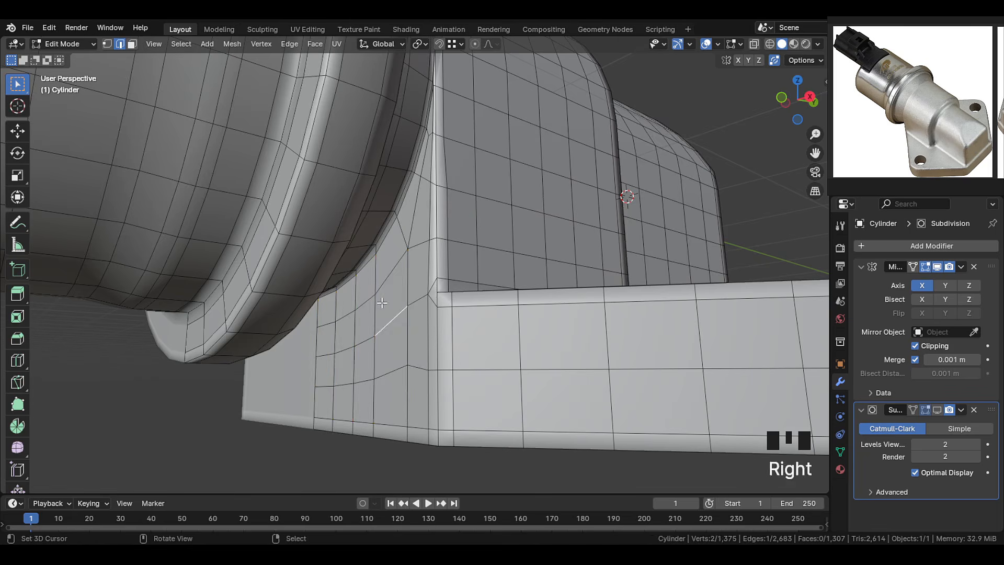
pyautogui.moveTo(407, 334); pyautogui.dragTo(412, 307, button='middle')
pyautogui.press('1')
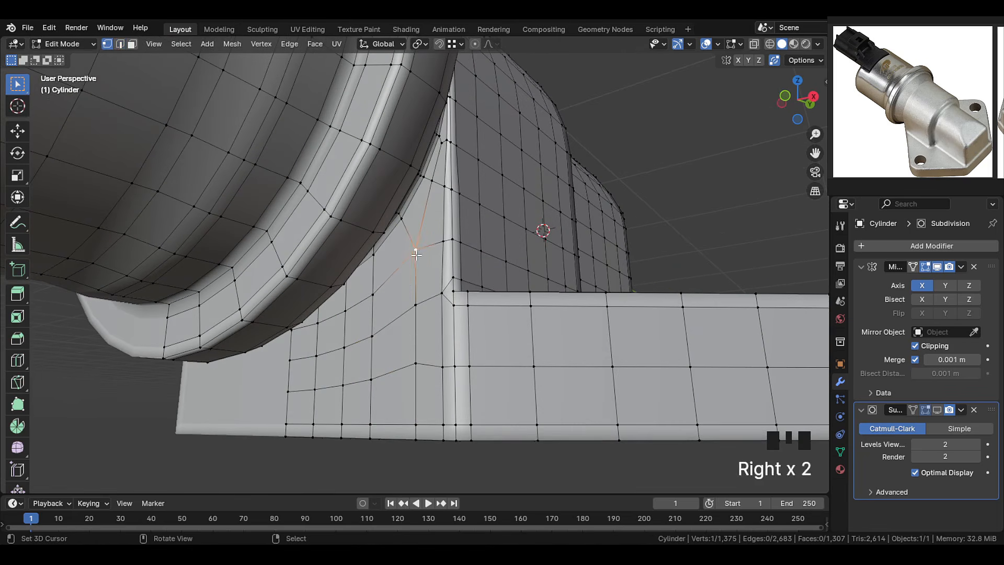
pyautogui.press('g')
pyautogui.press('g')
pyautogui.click(415, 260)
pyautogui.rightClick(416, 304)
pyautogui.press('g')
pyautogui.press('g')
pyautogui.click(415, 312)
pyautogui.rightClick(416, 362)
pyautogui.press('g')
pyautogui.press('g')
pyautogui.scroll(-3, 423, 255)
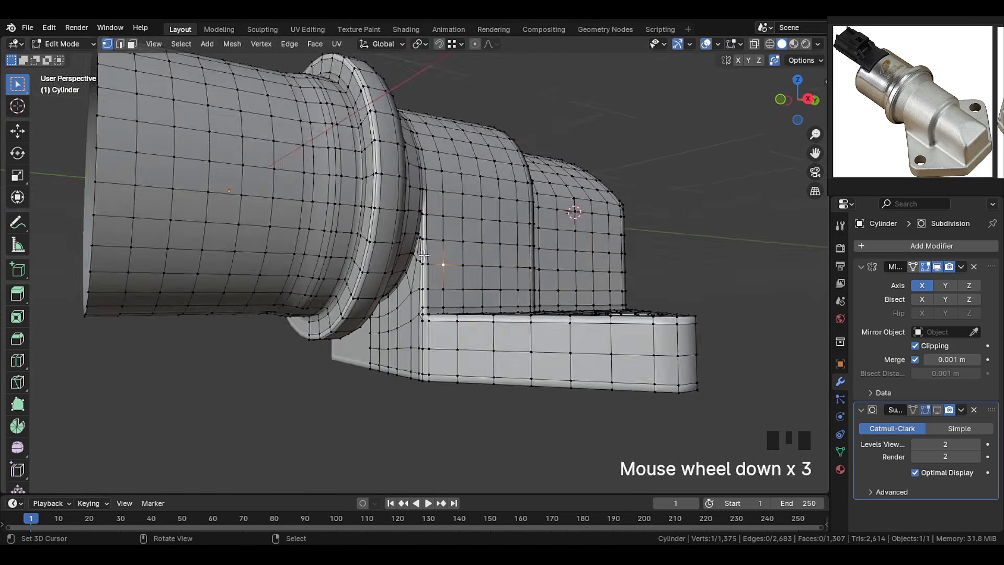
# Show the Subdivision modifier in the viewport and examine the shading around the collar, neck junction and vertical bevel in Object Mode
pyautogui.moveTo(424, 256); pyautogui.dragTo(442, 277, button='middle')
pyautogui.click(938, 409)
pyautogui.press('2')
pyautogui.moveTo(453, 235); pyautogui.dragTo(403, 262, button='middle')
pyautogui.scroll(1, 428, 274)
pyautogui.keyDown('shift'); pyautogui.moveTo(408, 220); pyautogui.dragTo(491, 234, button='middle'); pyautogui.keyUp('shift')
pyautogui.press('Tab')
pyautogui.moveTo(447, 244); pyautogui.dragTo(486, 197, button='middle')
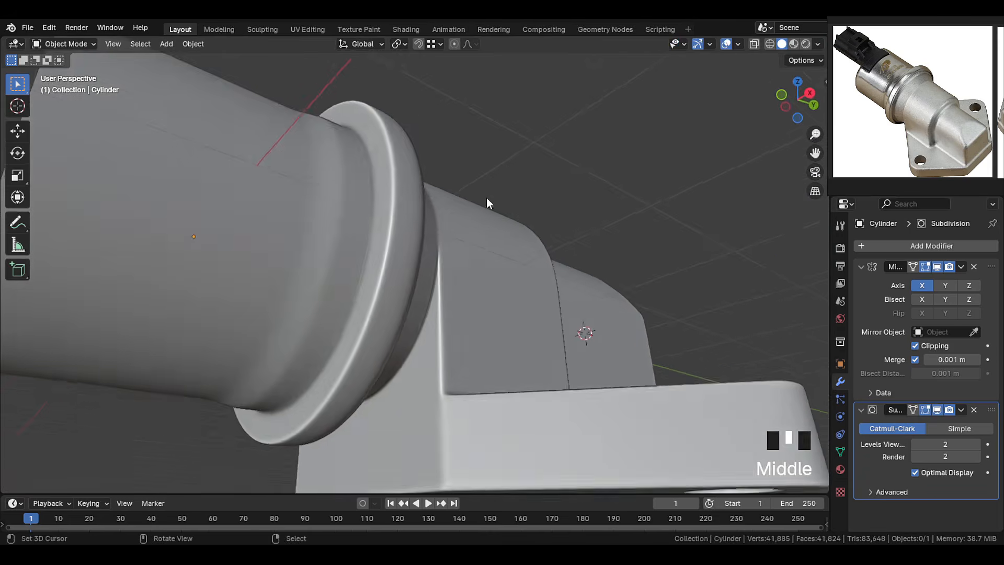
pyautogui.scroll(3, 454, 249)
pyautogui.moveTo(453, 249); pyautogui.dragTo(403, 293, button='middle')
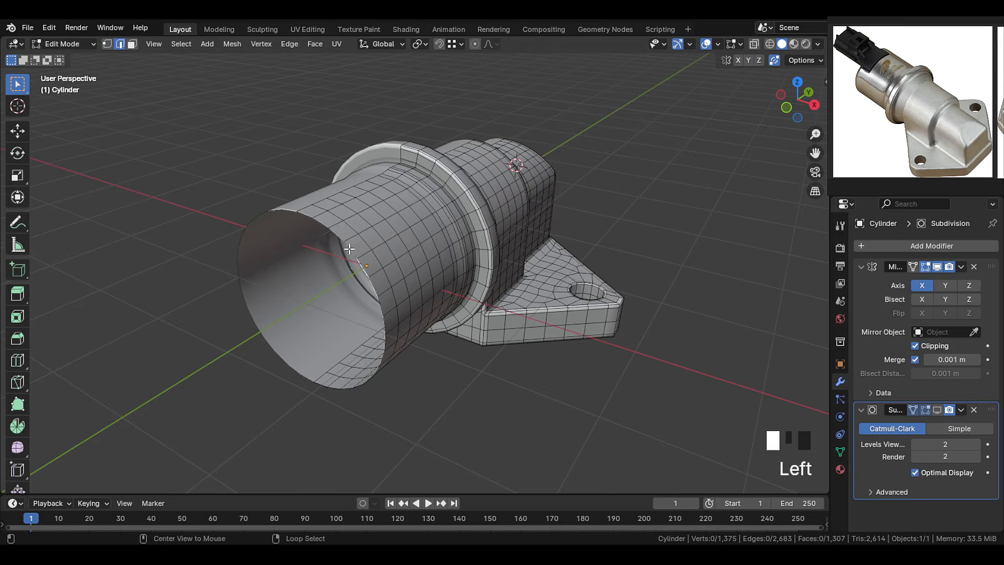
# Select the edge loop around the cylinder's open end and apply the Mirror modifier
pyautogui.keyDown('alt'); pyautogui.click(373, 259); pyautogui.keyUp('alt')
pyautogui.moveTo(374, 258); pyautogui.dragTo(550, 317, button='middle')
pyautogui.press('Tab')
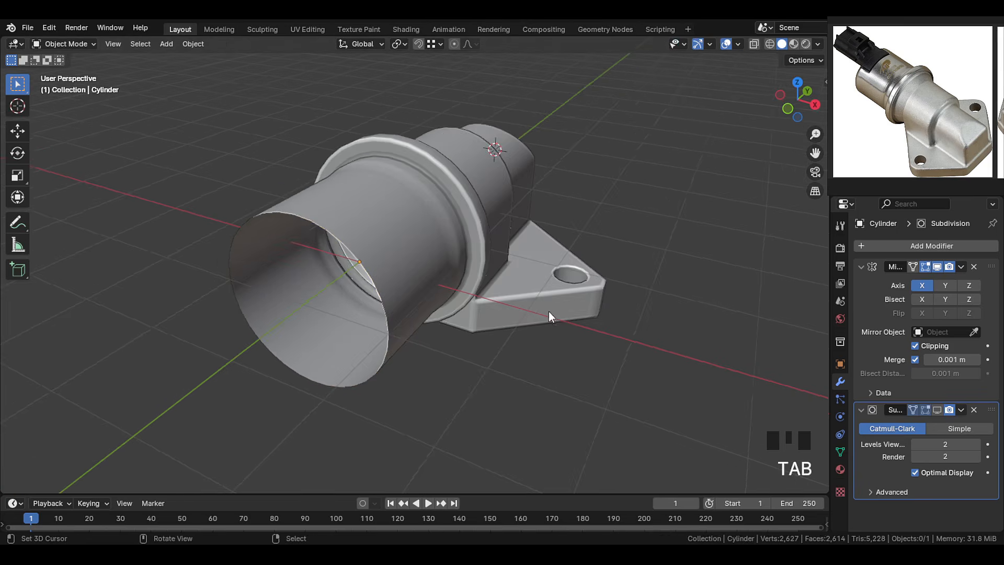
pyautogui.click(901, 283)
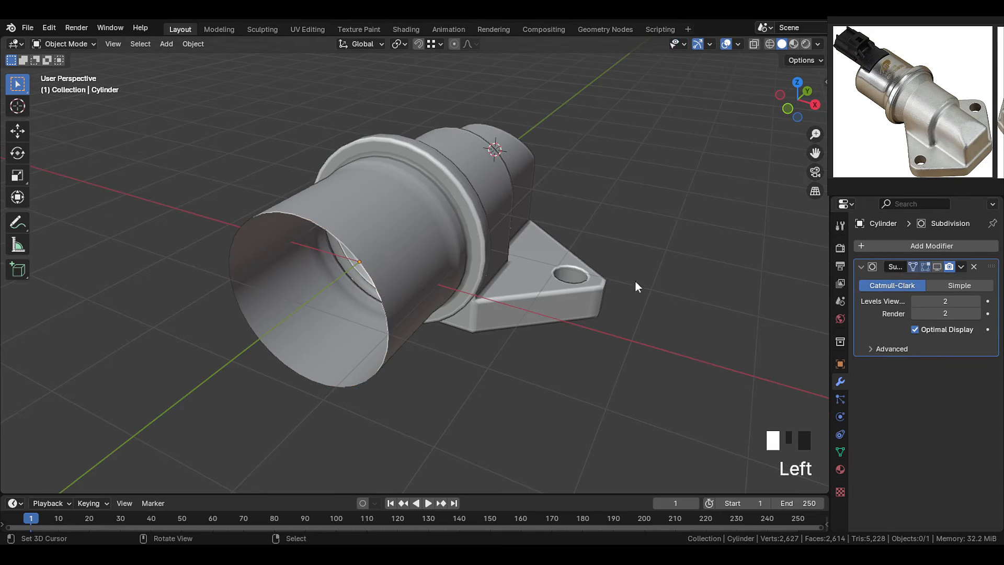
pyautogui.press('Tab')
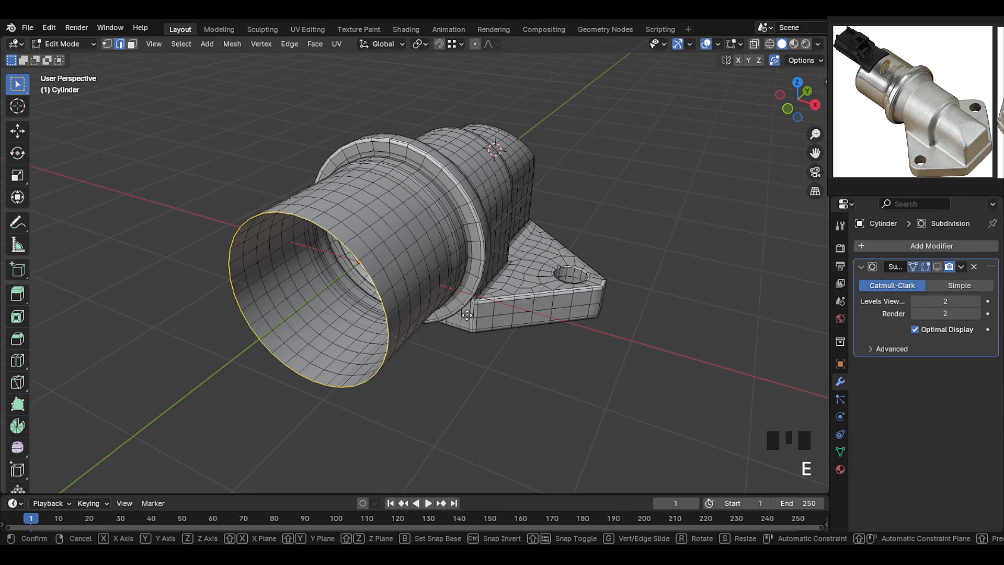
# Extrude the open end's rim inward at a scale of about 0.449, then extrude the inner loop 1.2714 m along Y into the cylinder
pyautogui.press('s')
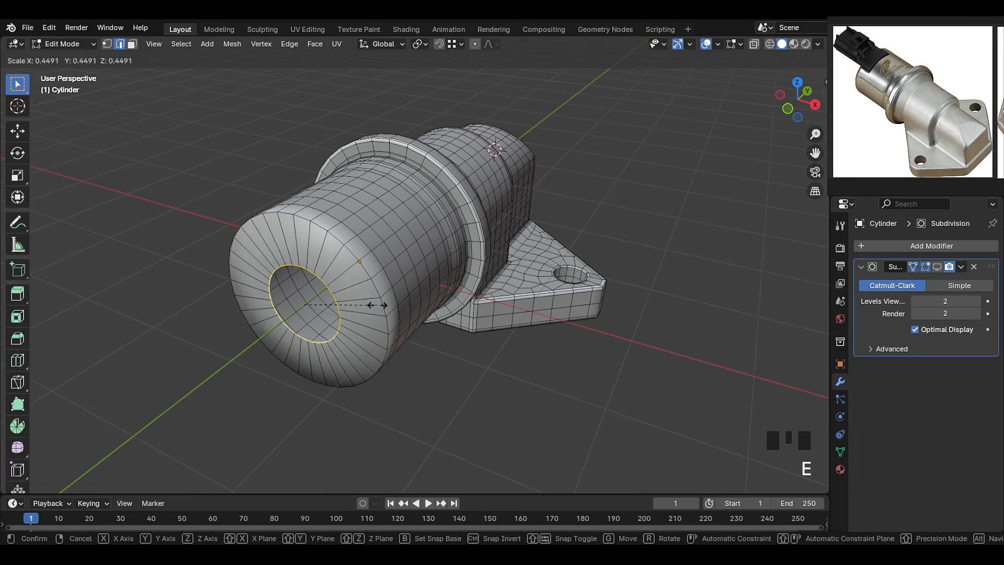
pyautogui.click(377, 304)
pyautogui.keyDown('shift'); pyautogui.moveTo(377, 305); pyautogui.dragTo(482, 339, button='middle'); pyautogui.keyUp('shift')
pyautogui.press('e')
pyautogui.click(472, 280)
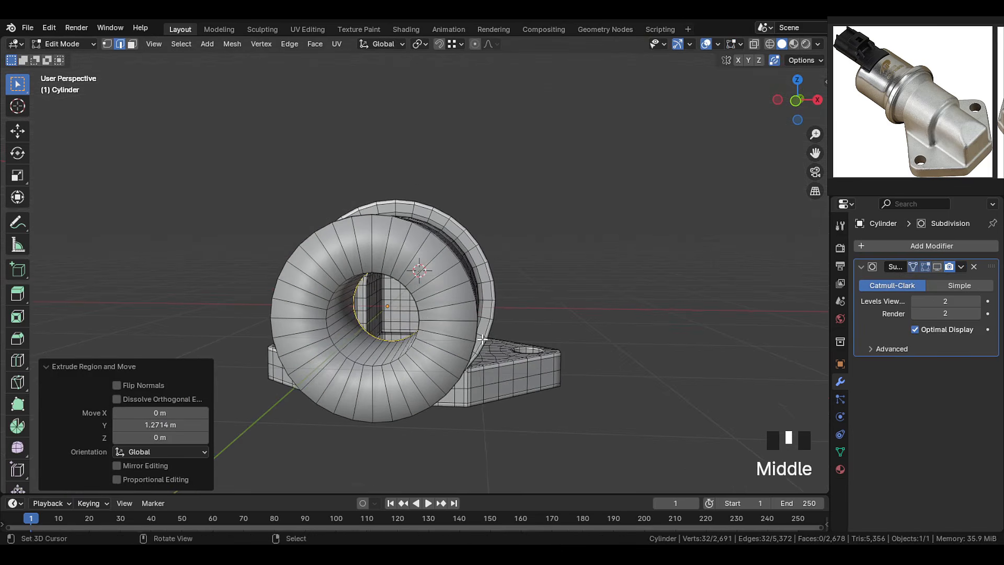
# Extrude the bore's inner end loop inward at scale 0.551 and close it with a Grid Fill using span 8 and offset 5
pyautogui.click(443, 312)
pyautogui.moveTo(443, 311); pyautogui.dragTo(444, 330, button='middle')
pyautogui.click(315, 44)
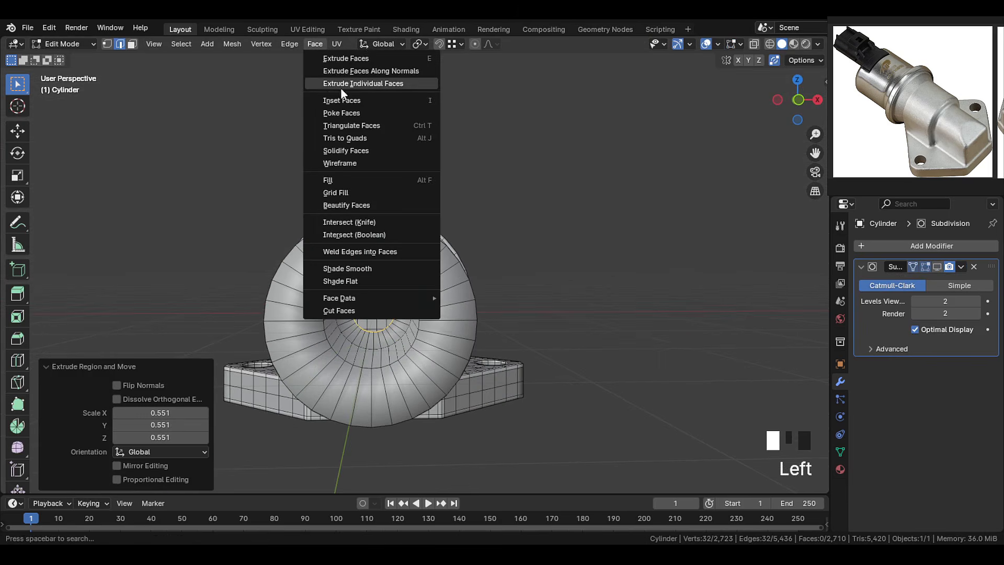
pyautogui.click(381, 193)
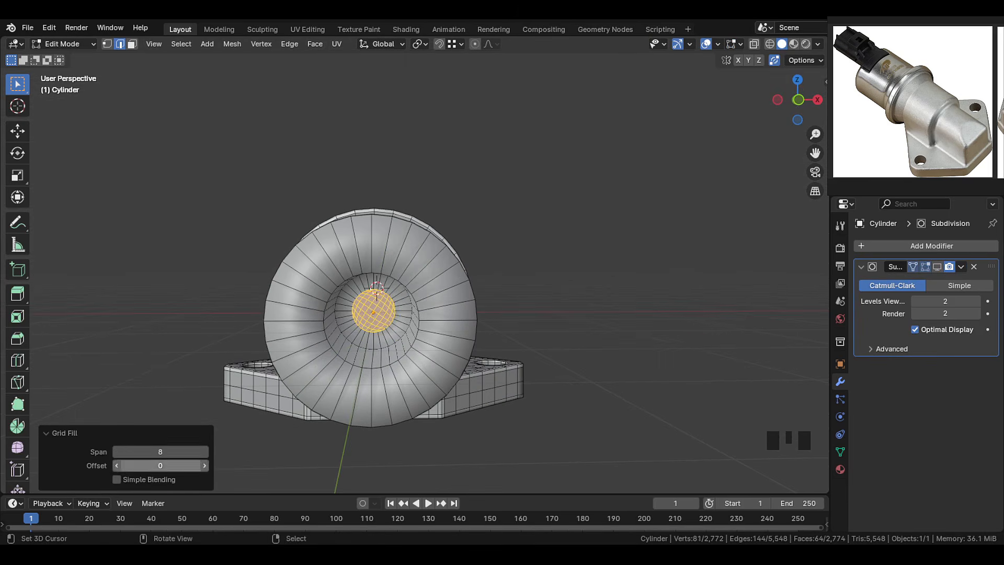
pyautogui.moveTo(300, 426); pyautogui.dragTo(409, 278, button='middle')
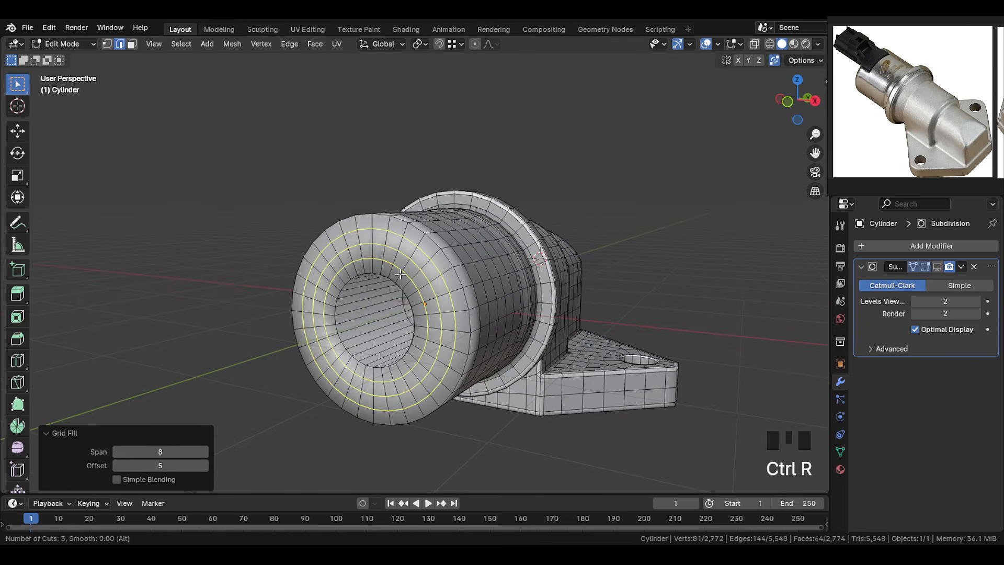
# Add three centred loop cuts on the cylinder's end face and several evenly spaced loop cuts along the bore wall
pyautogui.click(400, 274)
pyautogui.rightClick(400, 274)
pyautogui.moveTo(400, 274); pyautogui.dragTo(400, 285, button='middle')
pyautogui.keyDown('shift'); pyautogui.moveTo(400, 284); pyautogui.dragTo(448, 238, button='middle'); pyautogui.keyUp('shift')
pyautogui.hotkey('ctrl', 'r')
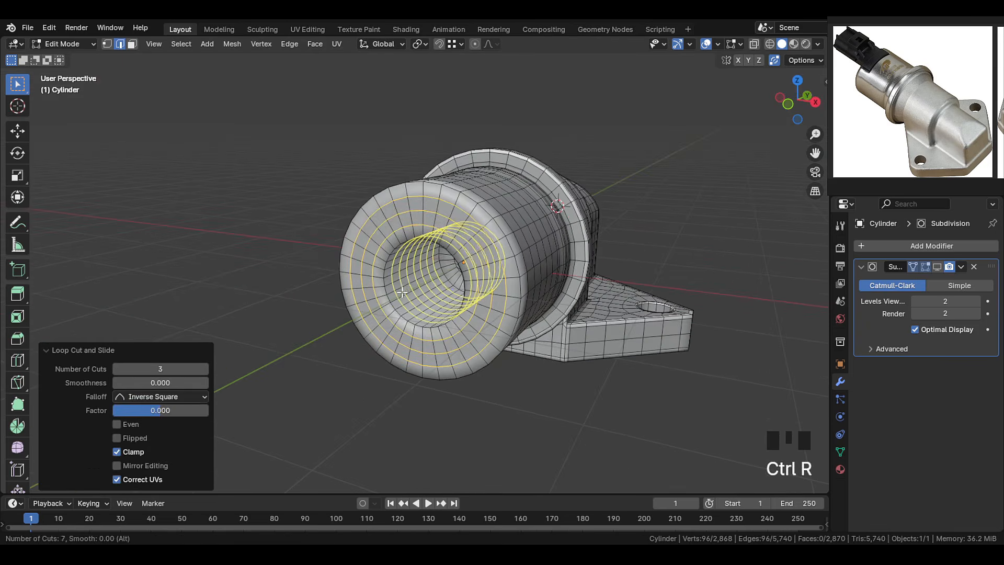
pyautogui.moveTo(401, 292)
pyautogui.mouseDown(button='middle')
pyautogui.moveTo(441, 280)
pyautogui.moveTo(395, 295)
pyautogui.mouseUp(button='middle')
# Bevel the end face's outer rim and the bore's mouth edge loops
pyautogui.keyDown('alt'); pyautogui.click(485, 265); pyautogui.keyUp('alt')
pyautogui.scroll(1, 419, 284)
pyautogui.keyDown('alt'); pyautogui.keyDown('shift'); pyautogui.click(383, 296); pyautogui.keyUp('shift'); pyautogui.keyUp('alt')
pyautogui.scroll(1, 453, 296)
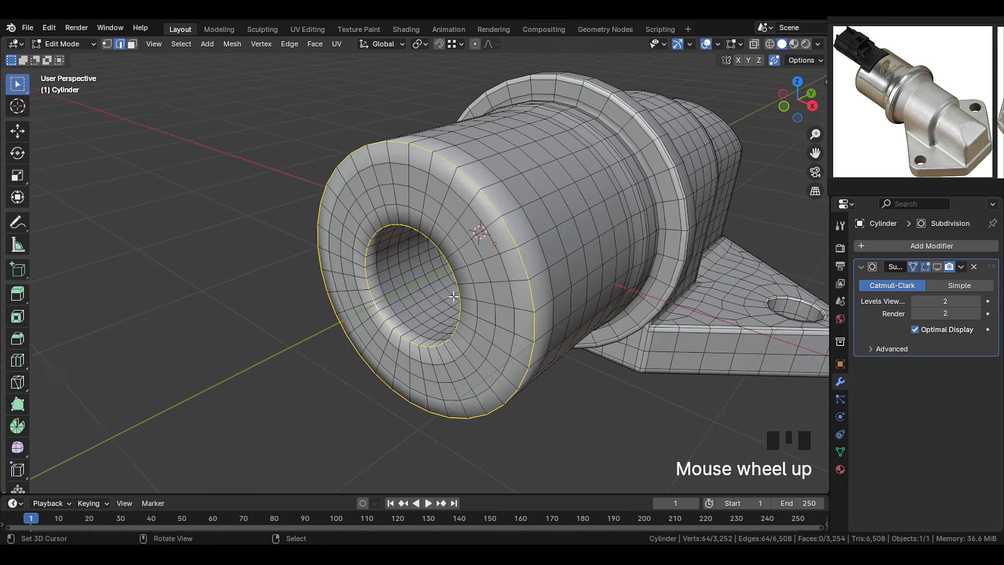
pyautogui.hotkey('ctrl', 'b')
pyautogui.click(596, 293)
pyautogui.press('Tab')
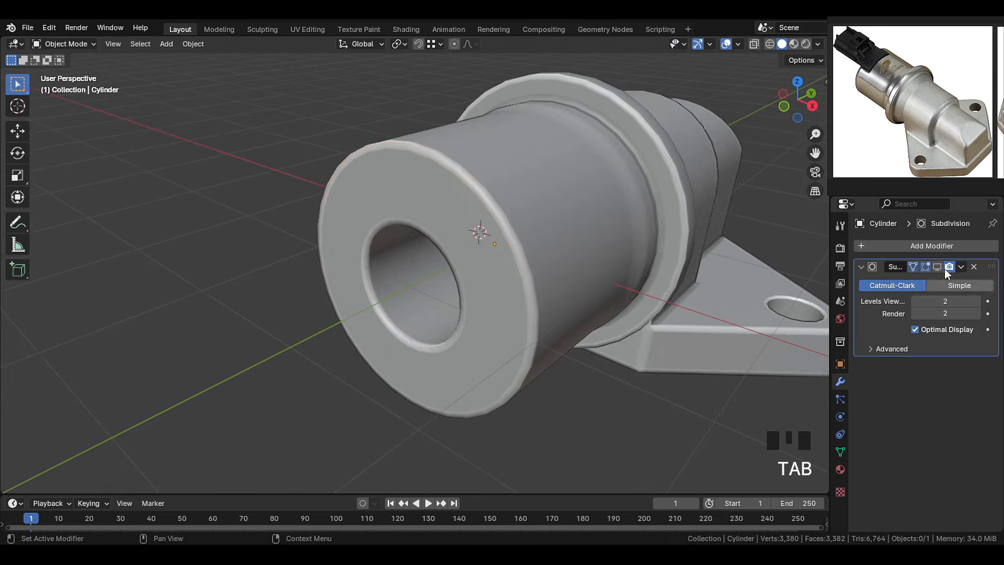
pyautogui.scroll(-3, 478, 251)
pyautogui.moveTo(478, 251); pyautogui.dragTo(271, 290, button='middle')
pyautogui.press('Tab')
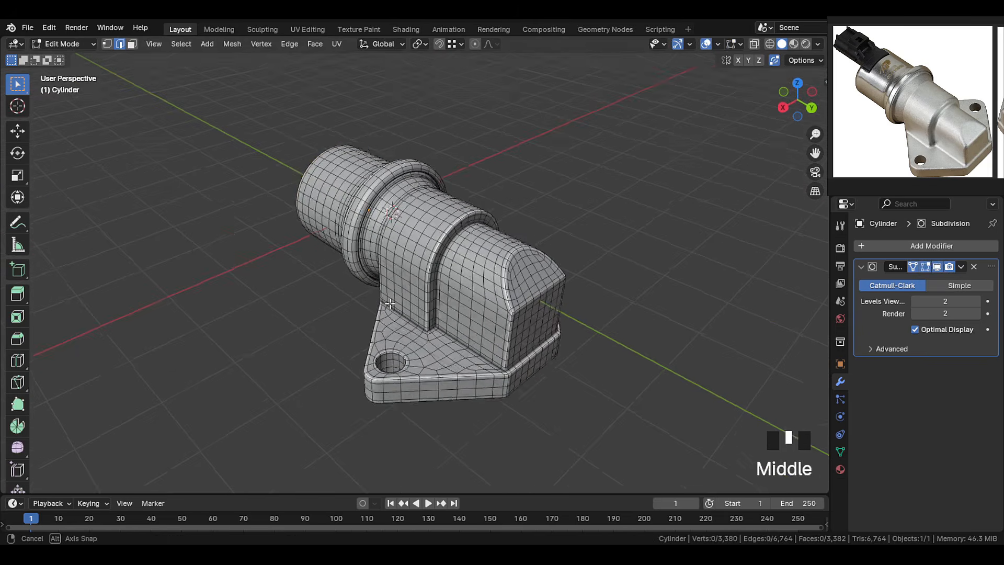